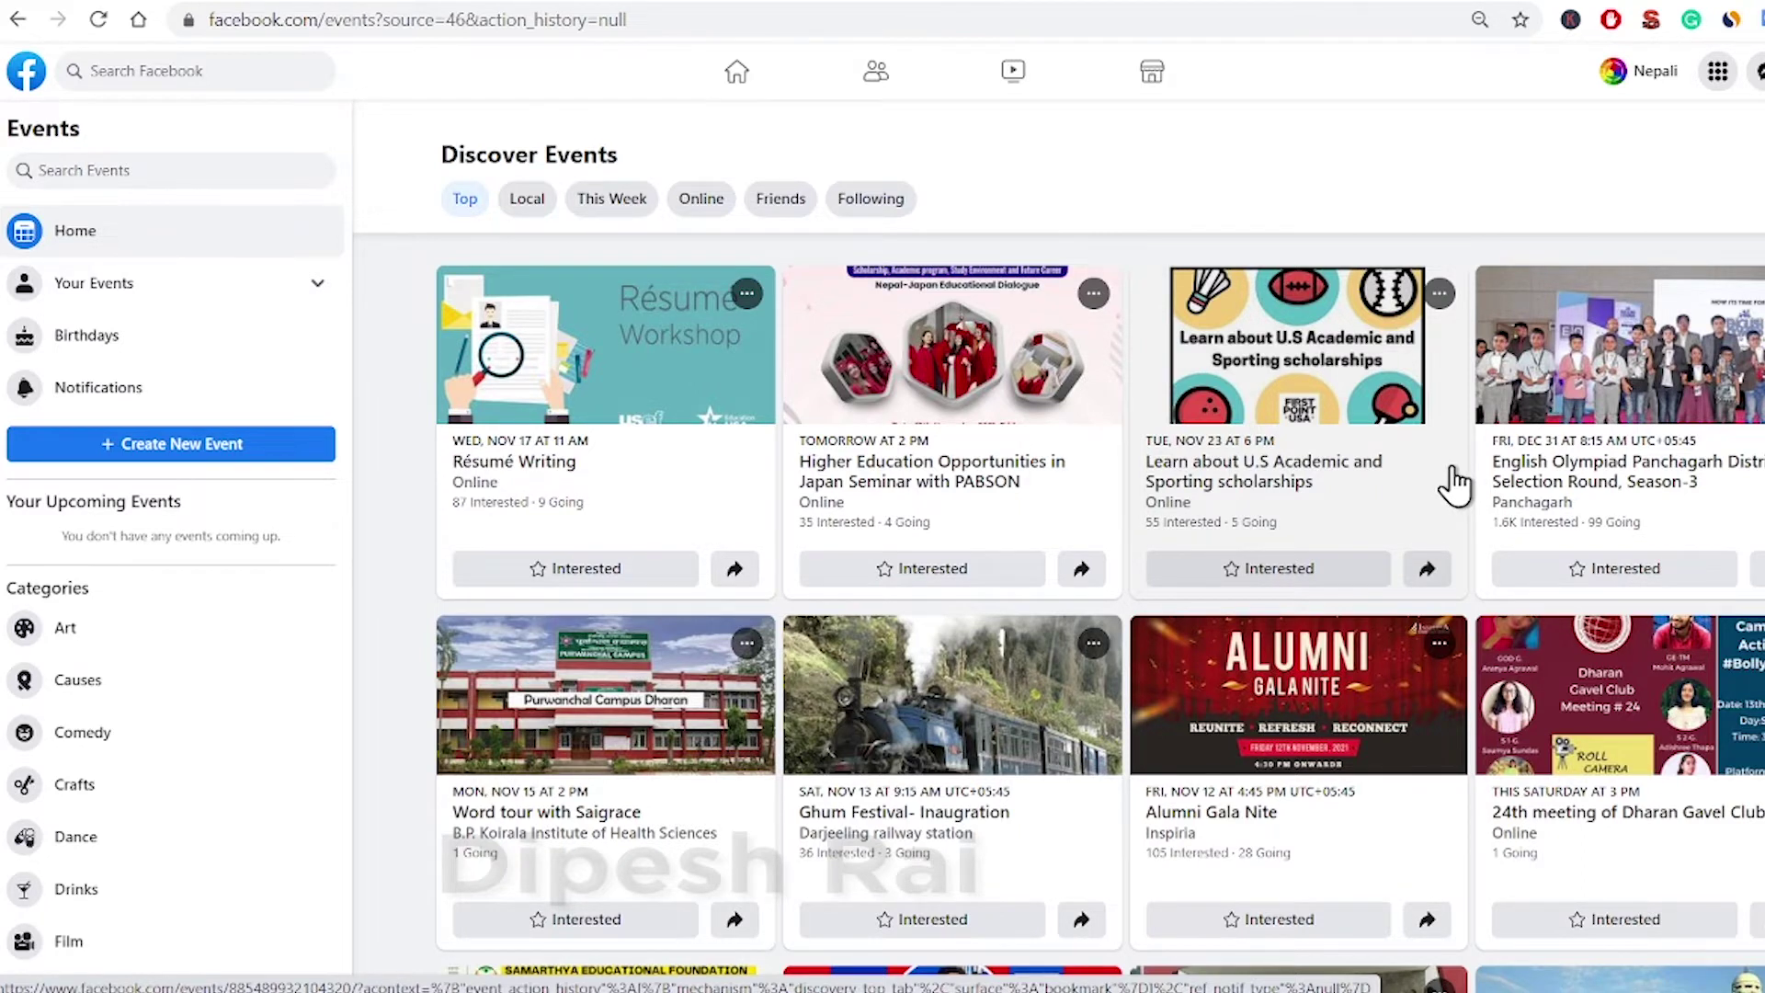
pyautogui.scroll(-6, 1453, 474)
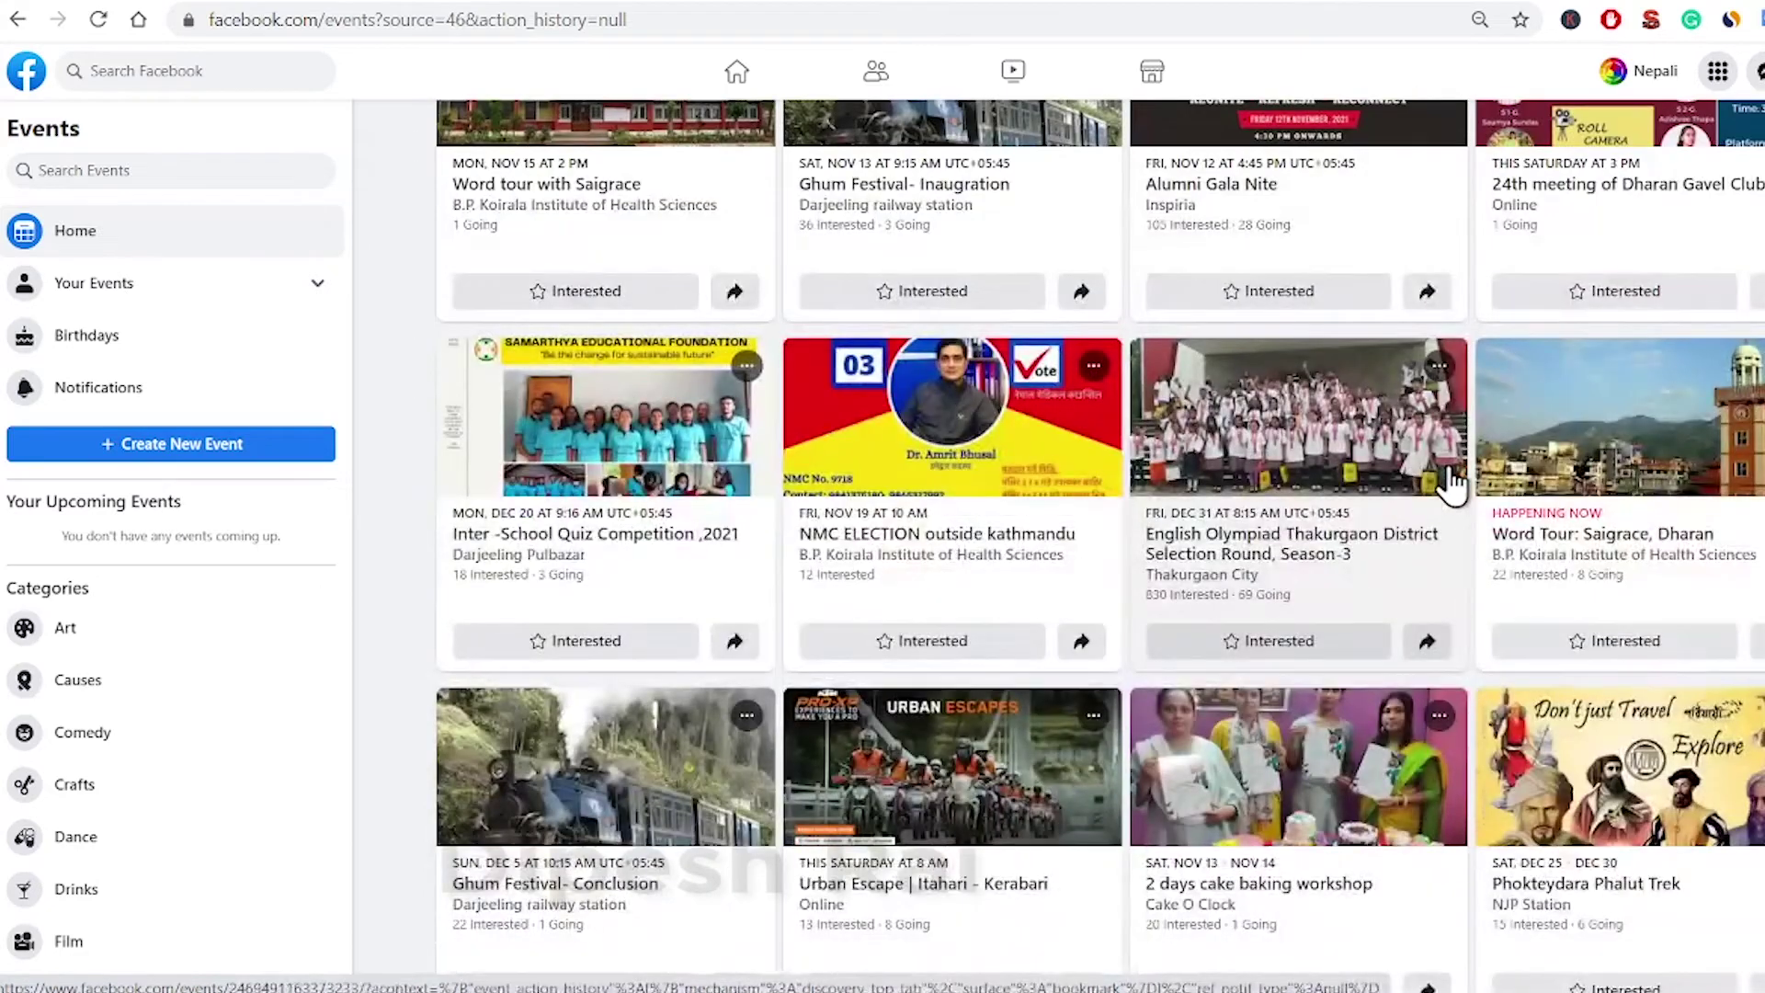
pyautogui.scroll(6, 1452, 478)
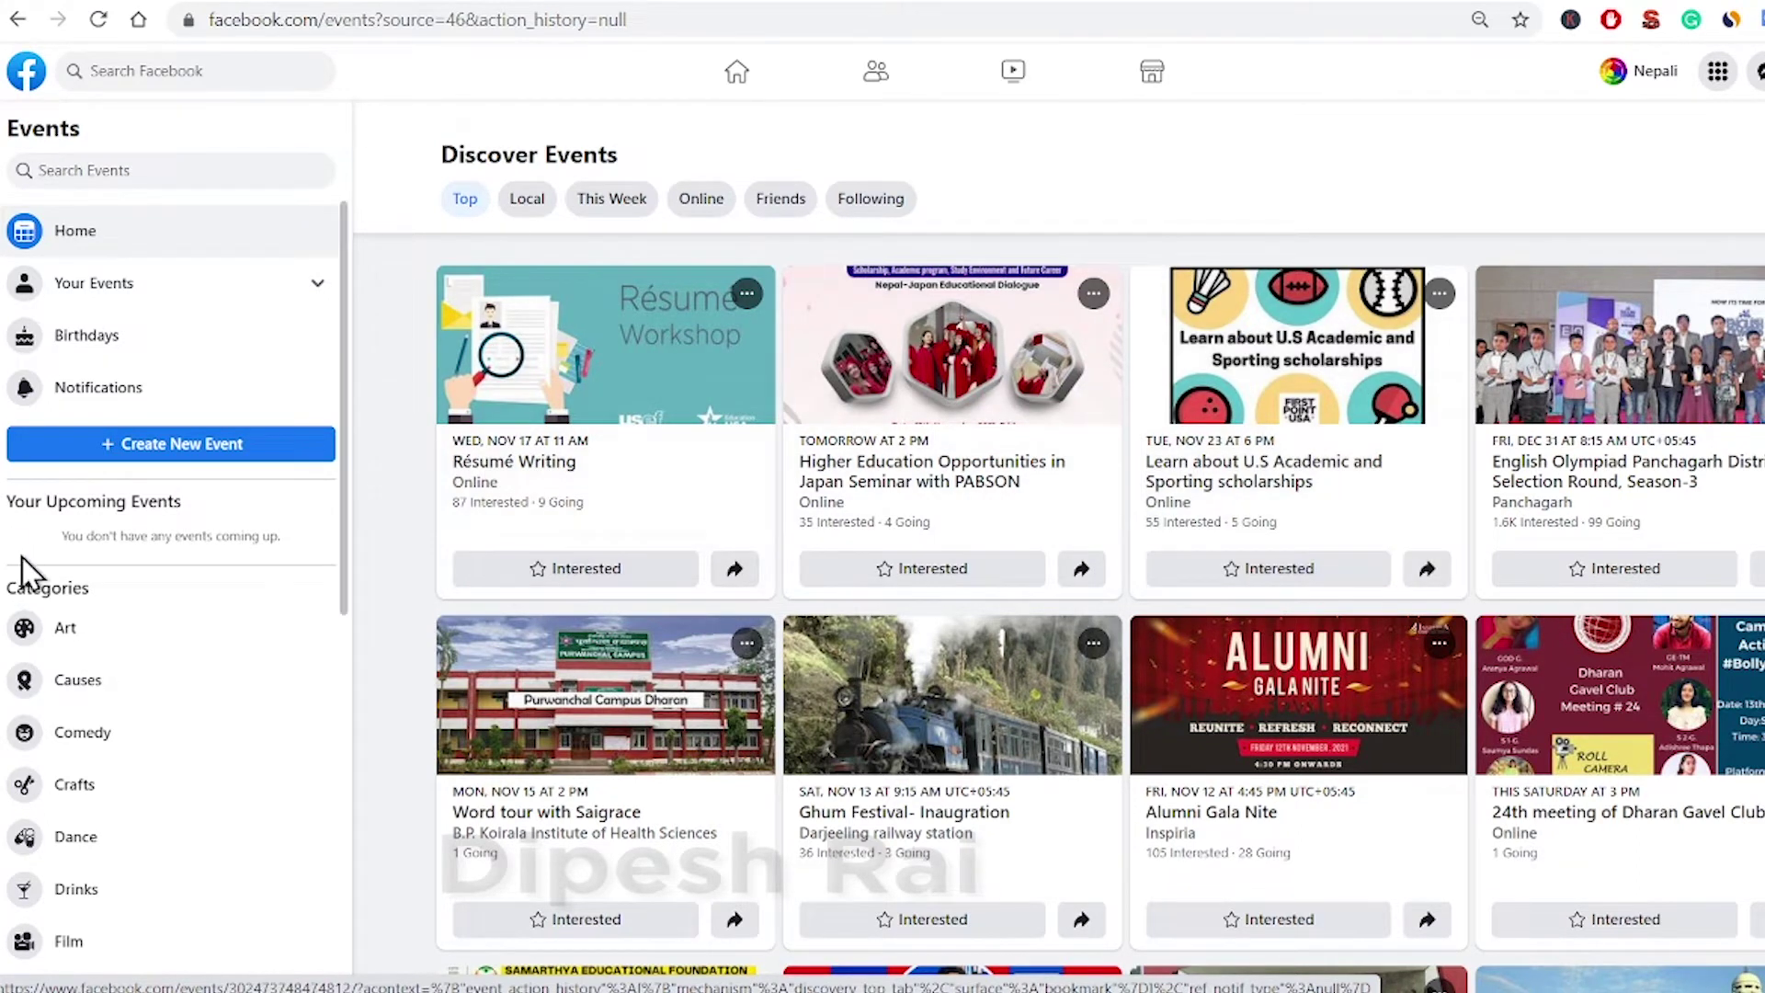
pyautogui.scroll(-6, 1590, 717)
pyautogui.scroll(-8, 1576, 721)
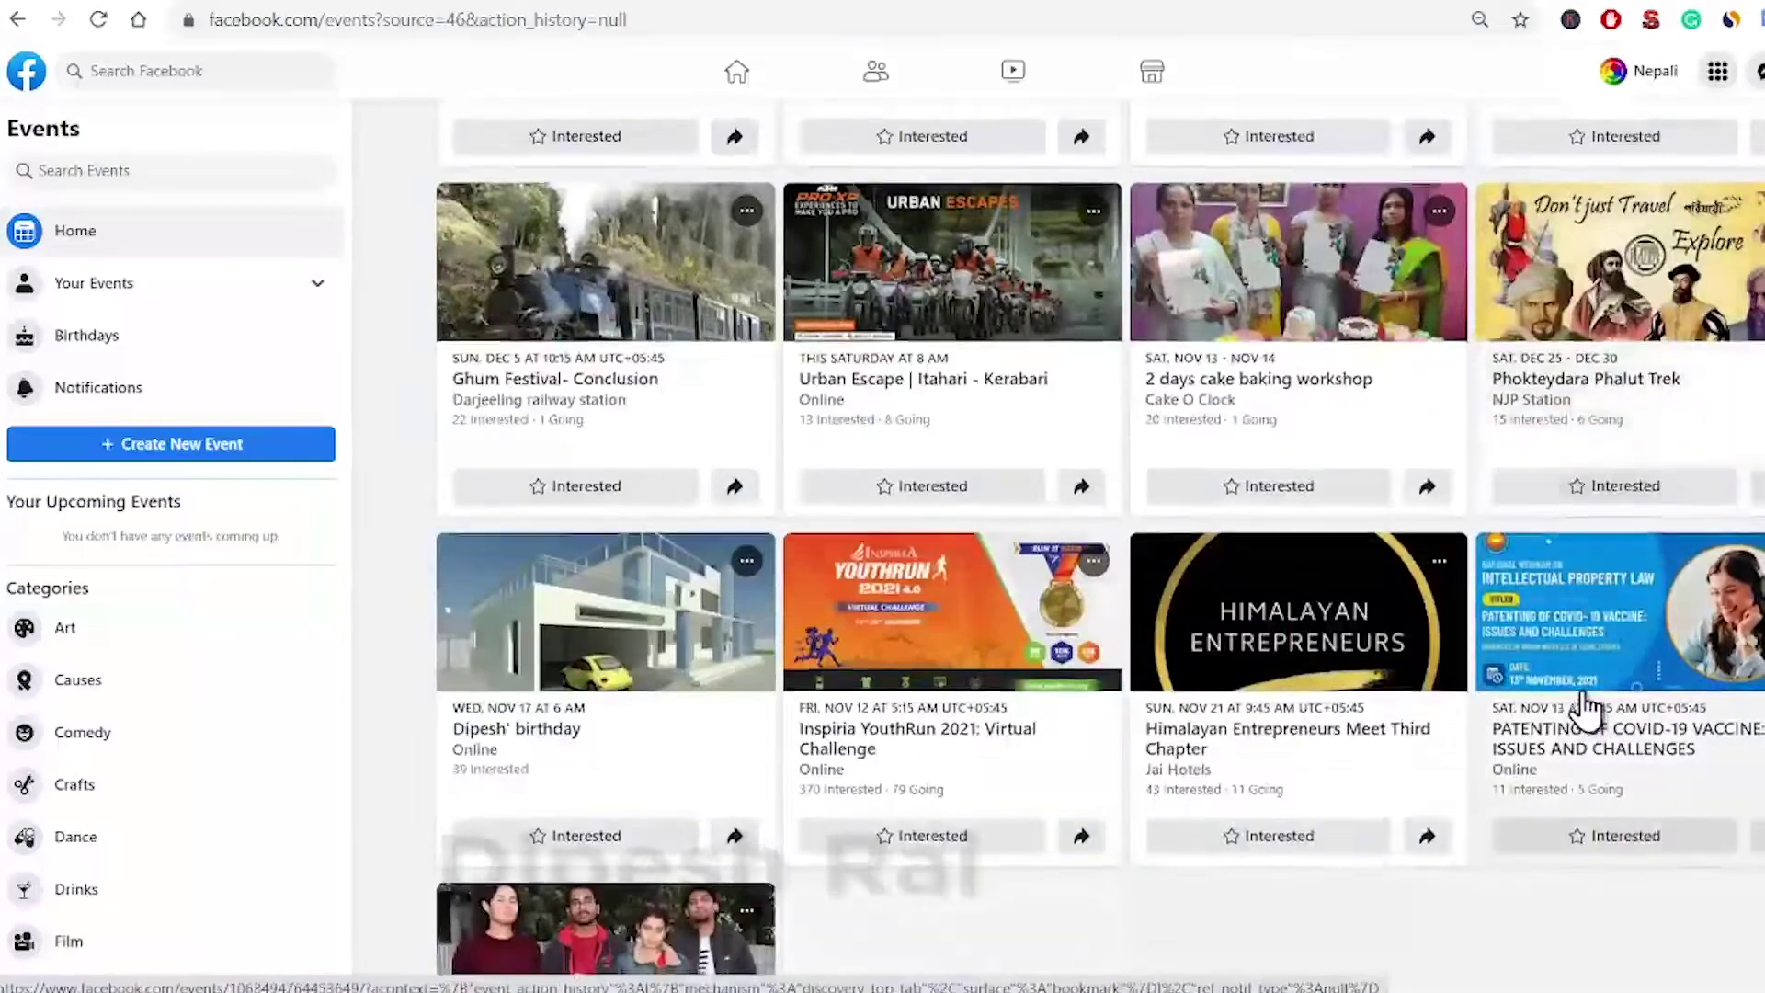
pyautogui.scroll(10, 1576, 713)
pyautogui.scroll(3, 1583, 710)
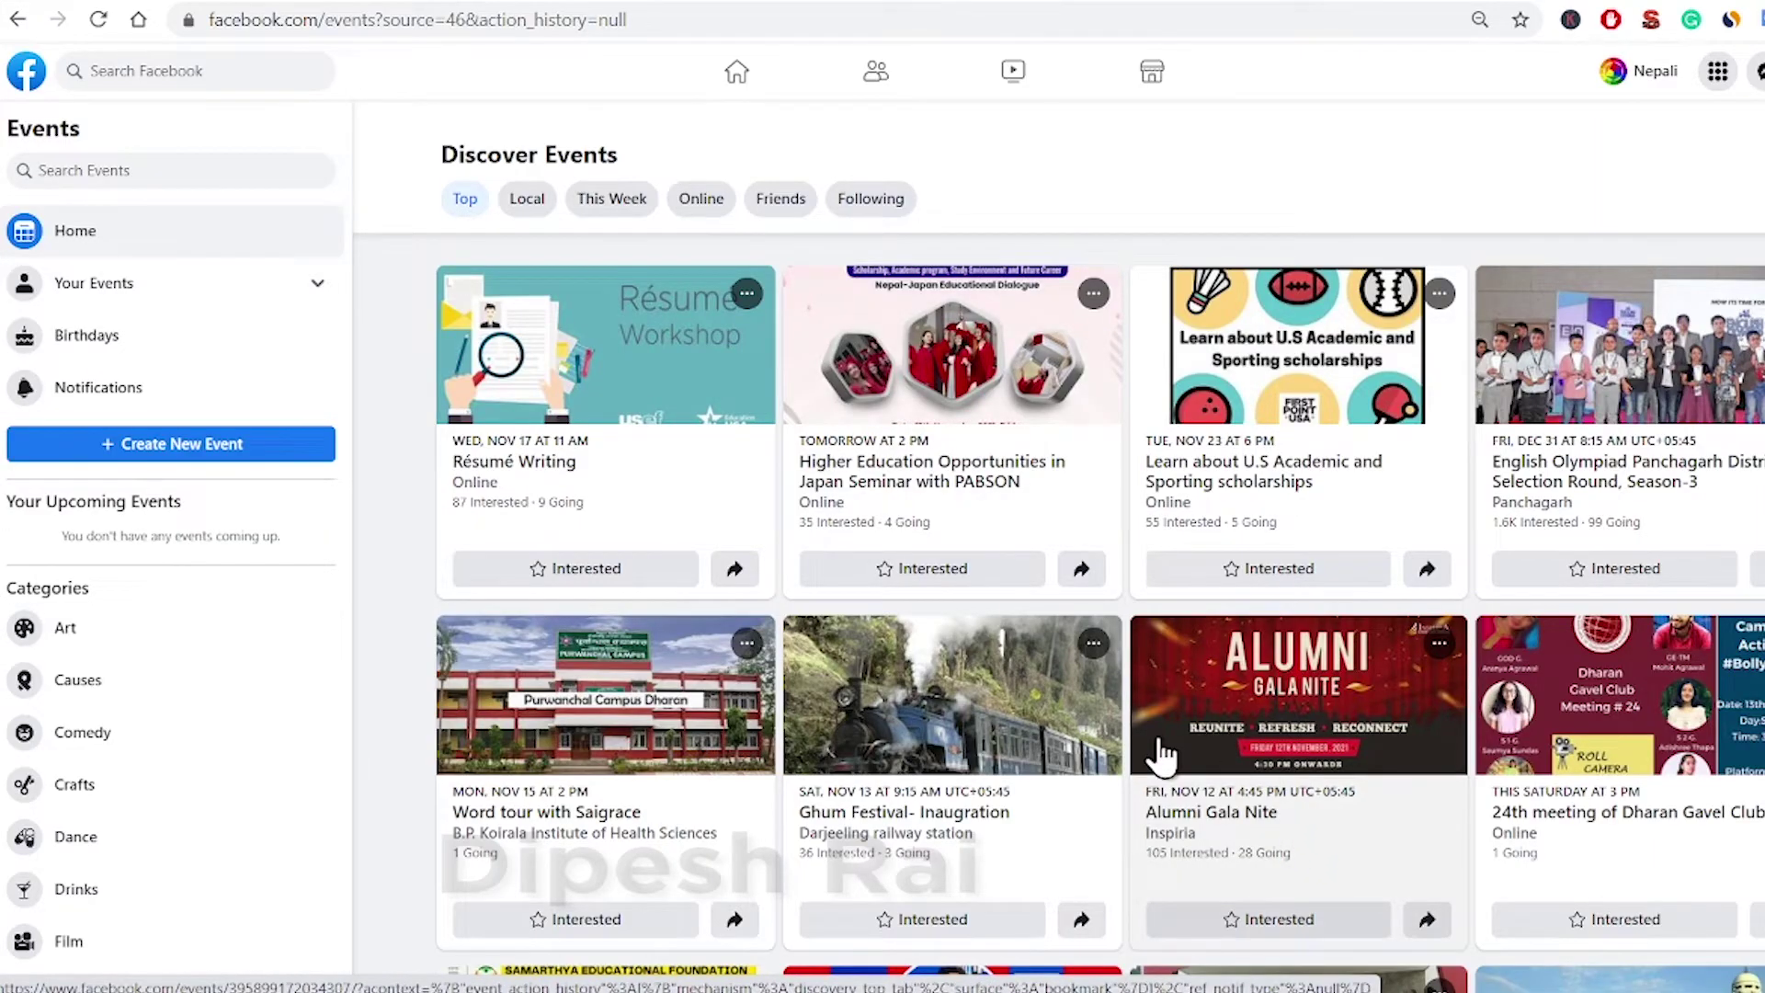
pyautogui.scroll(-18, 1161, 753)
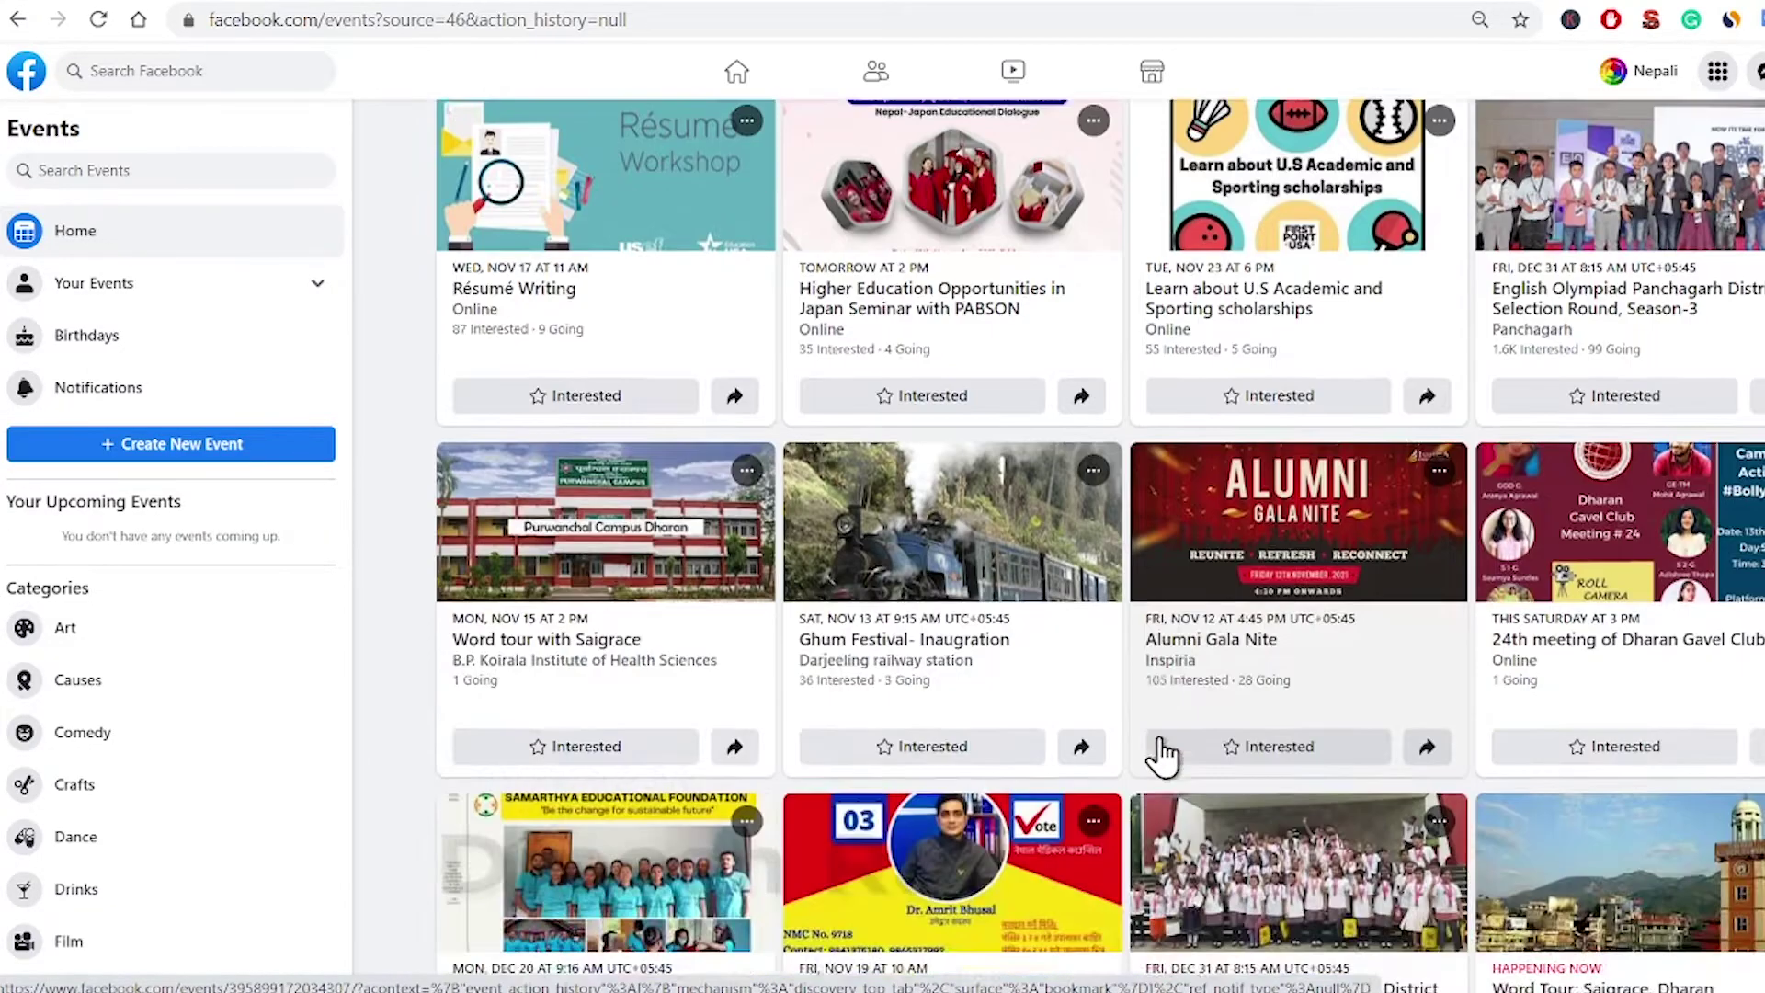
pyautogui.scroll(15, 1154, 790)
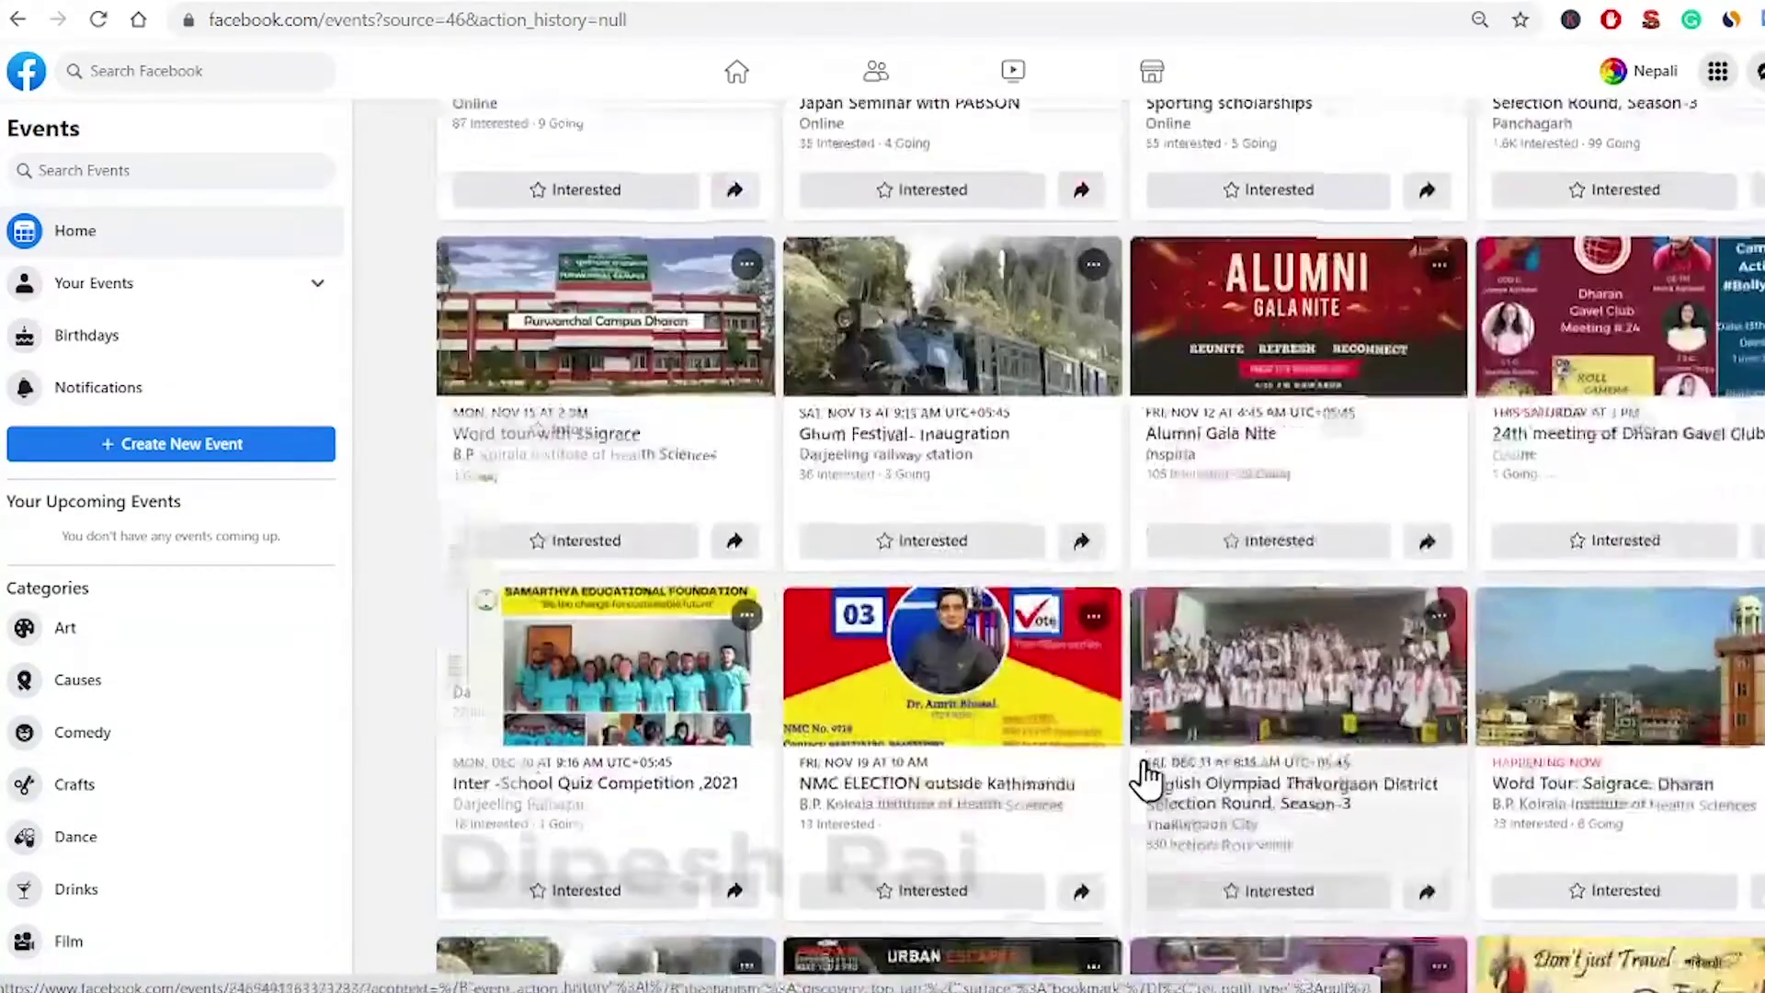
# Open Ads Manager from the Facebook menu and dismiss the default attribution setting notice.
pyautogui.click(1720, 77)
pyautogui.scroll(-12, 1563, 570)
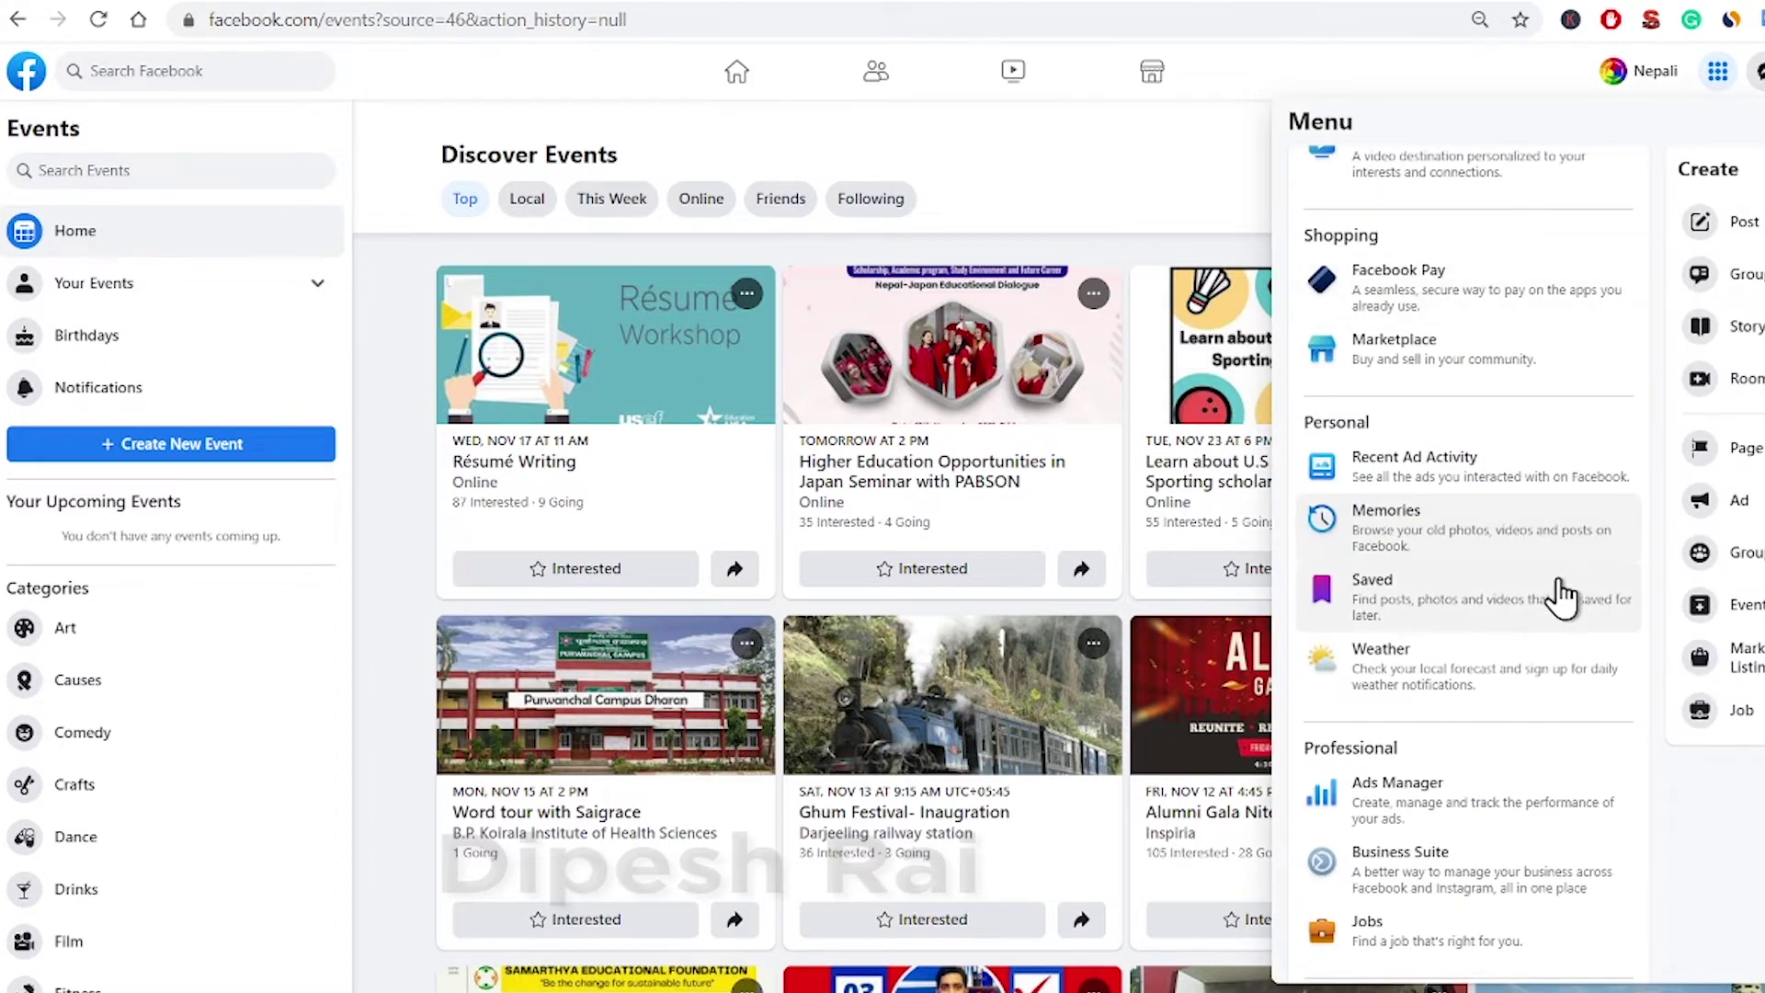
pyautogui.scroll(5, 1617, 762)
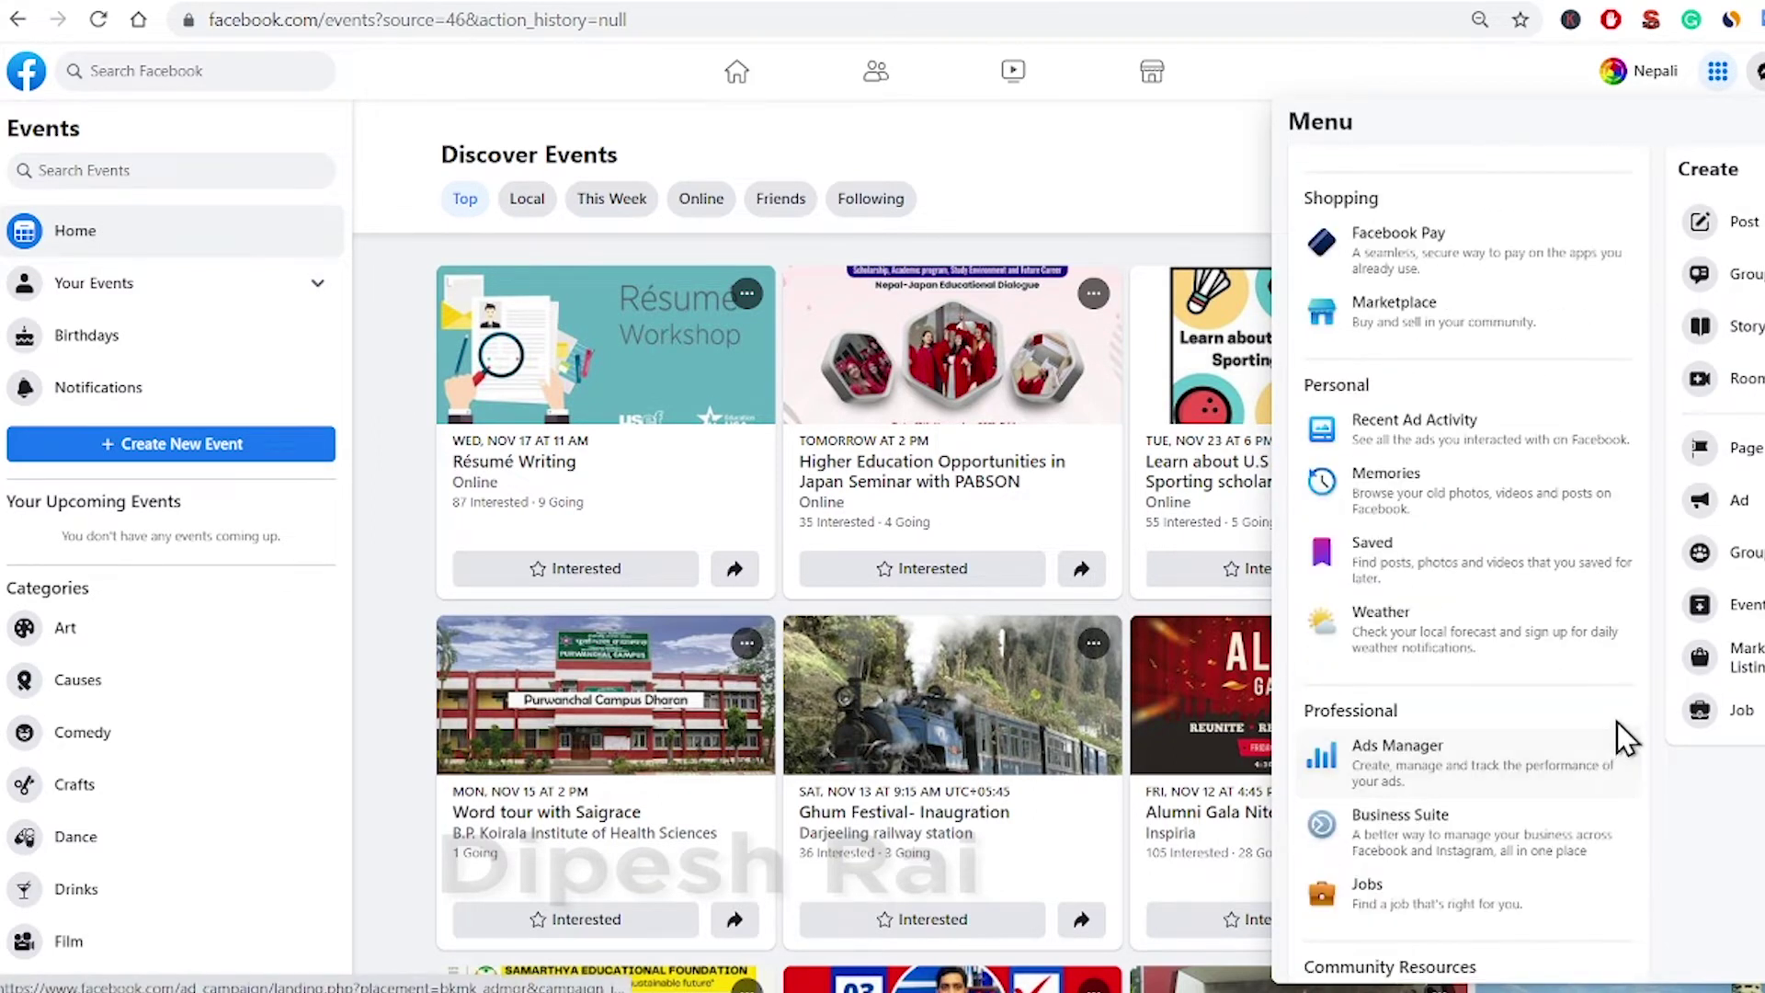
pyautogui.click(1424, 779)
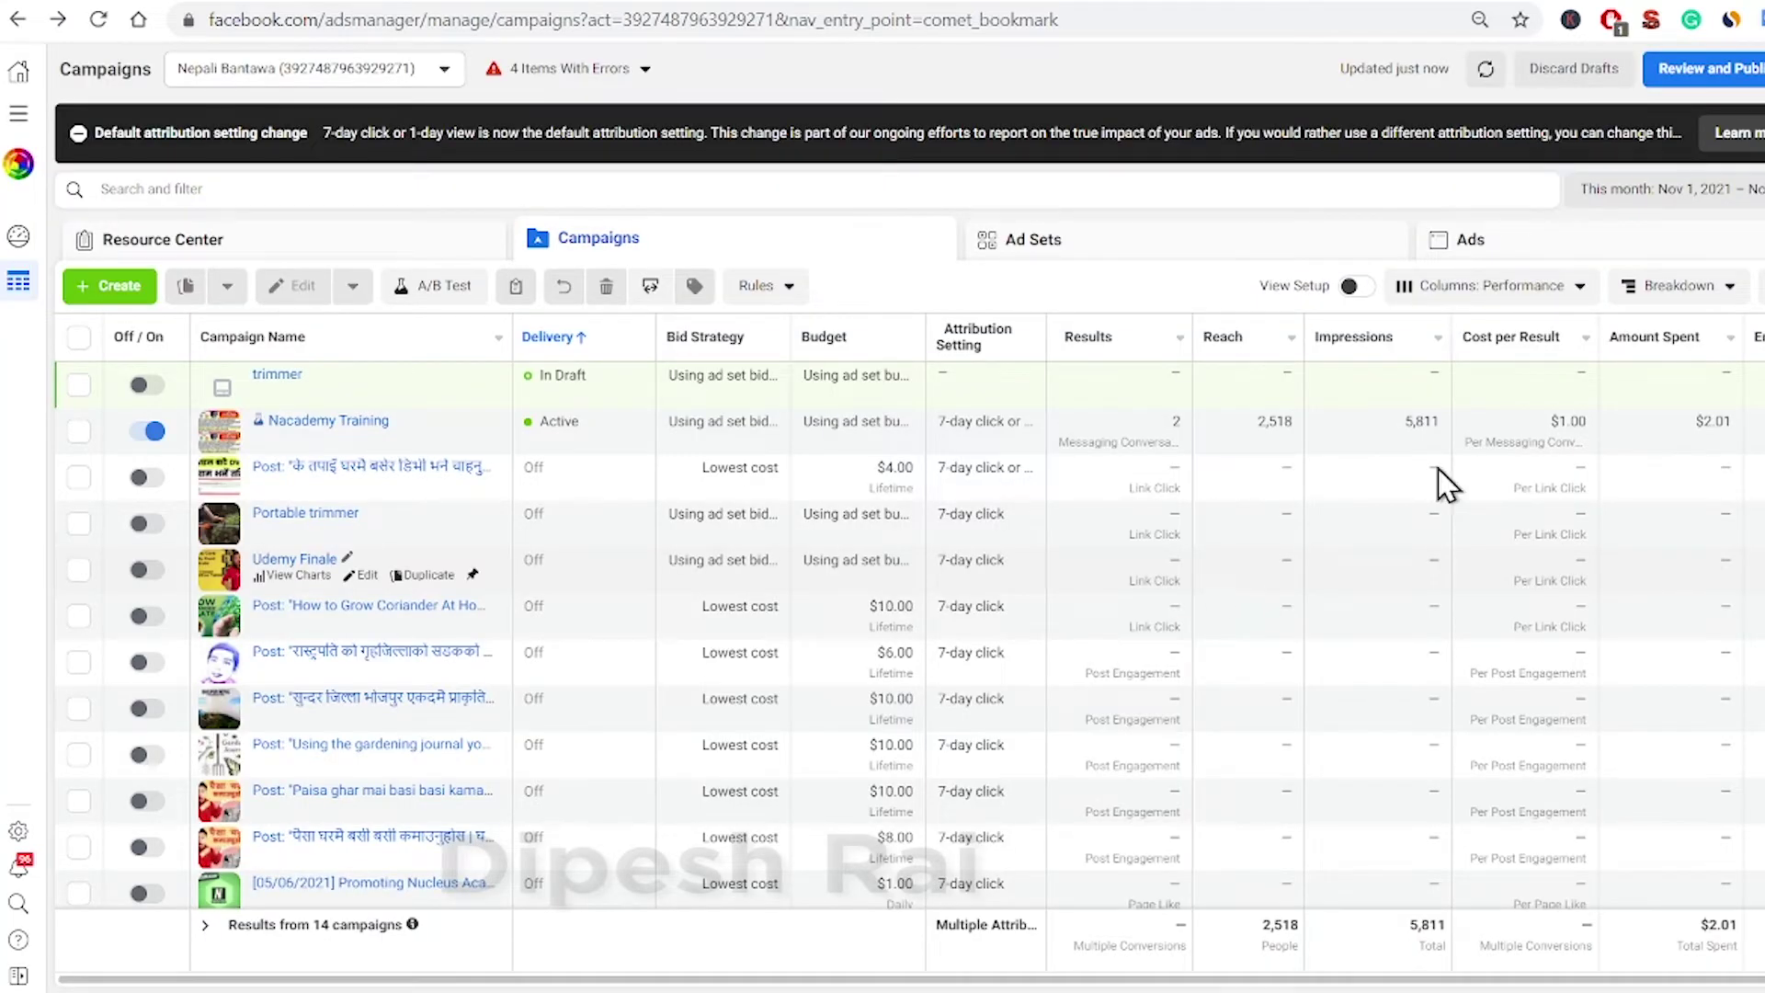
pyautogui.click(1755, 133)
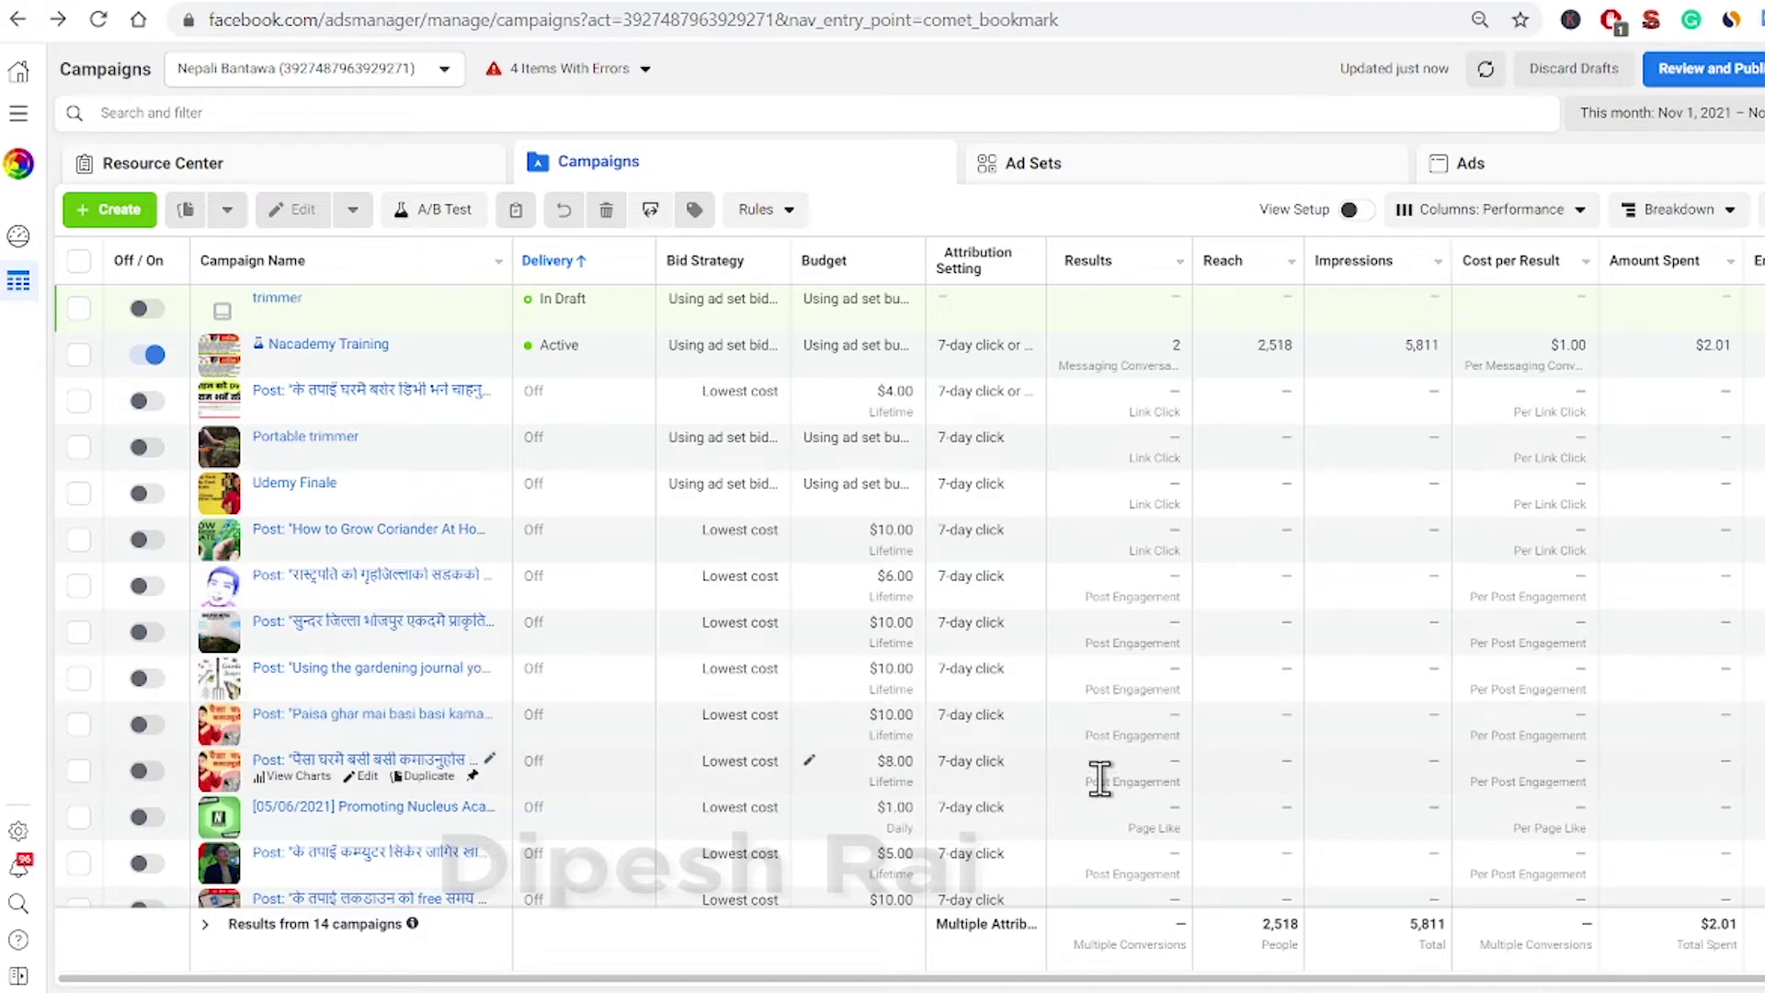
pyautogui.scroll(-1, 841, 682)
pyautogui.scroll(1, 827, 689)
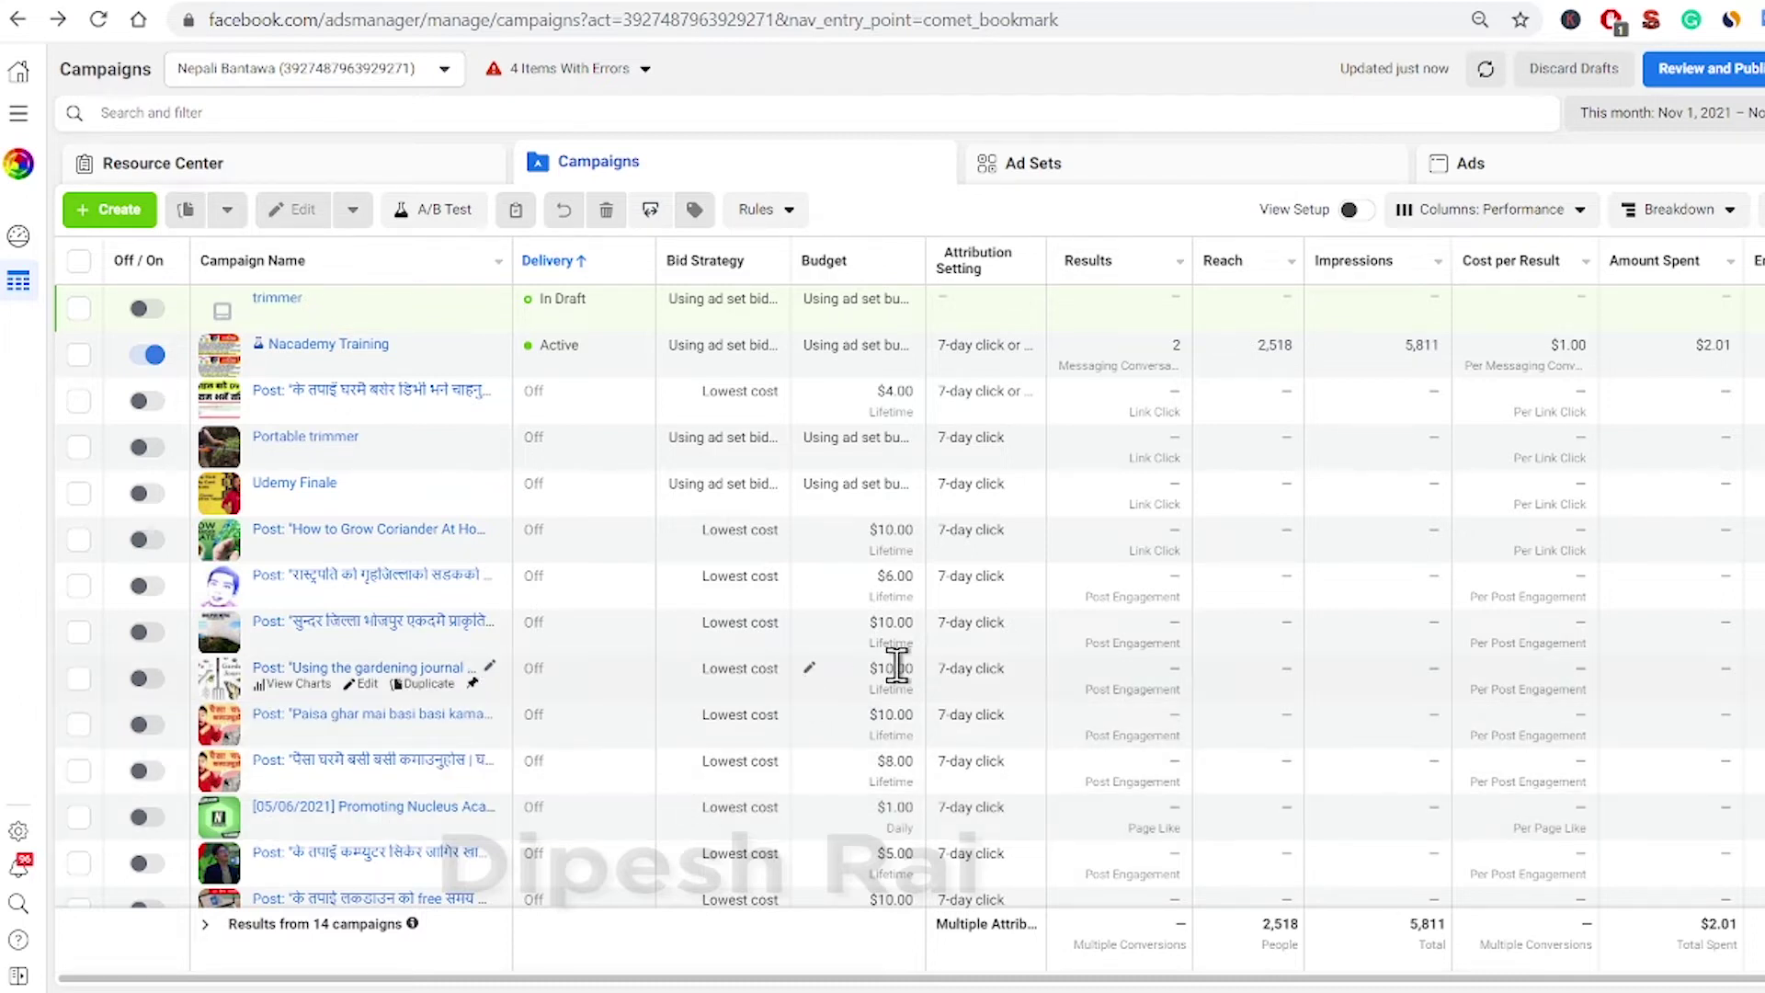
# Generate the standard Ad report from the campaigns list.
pyautogui.click(1763, 210)
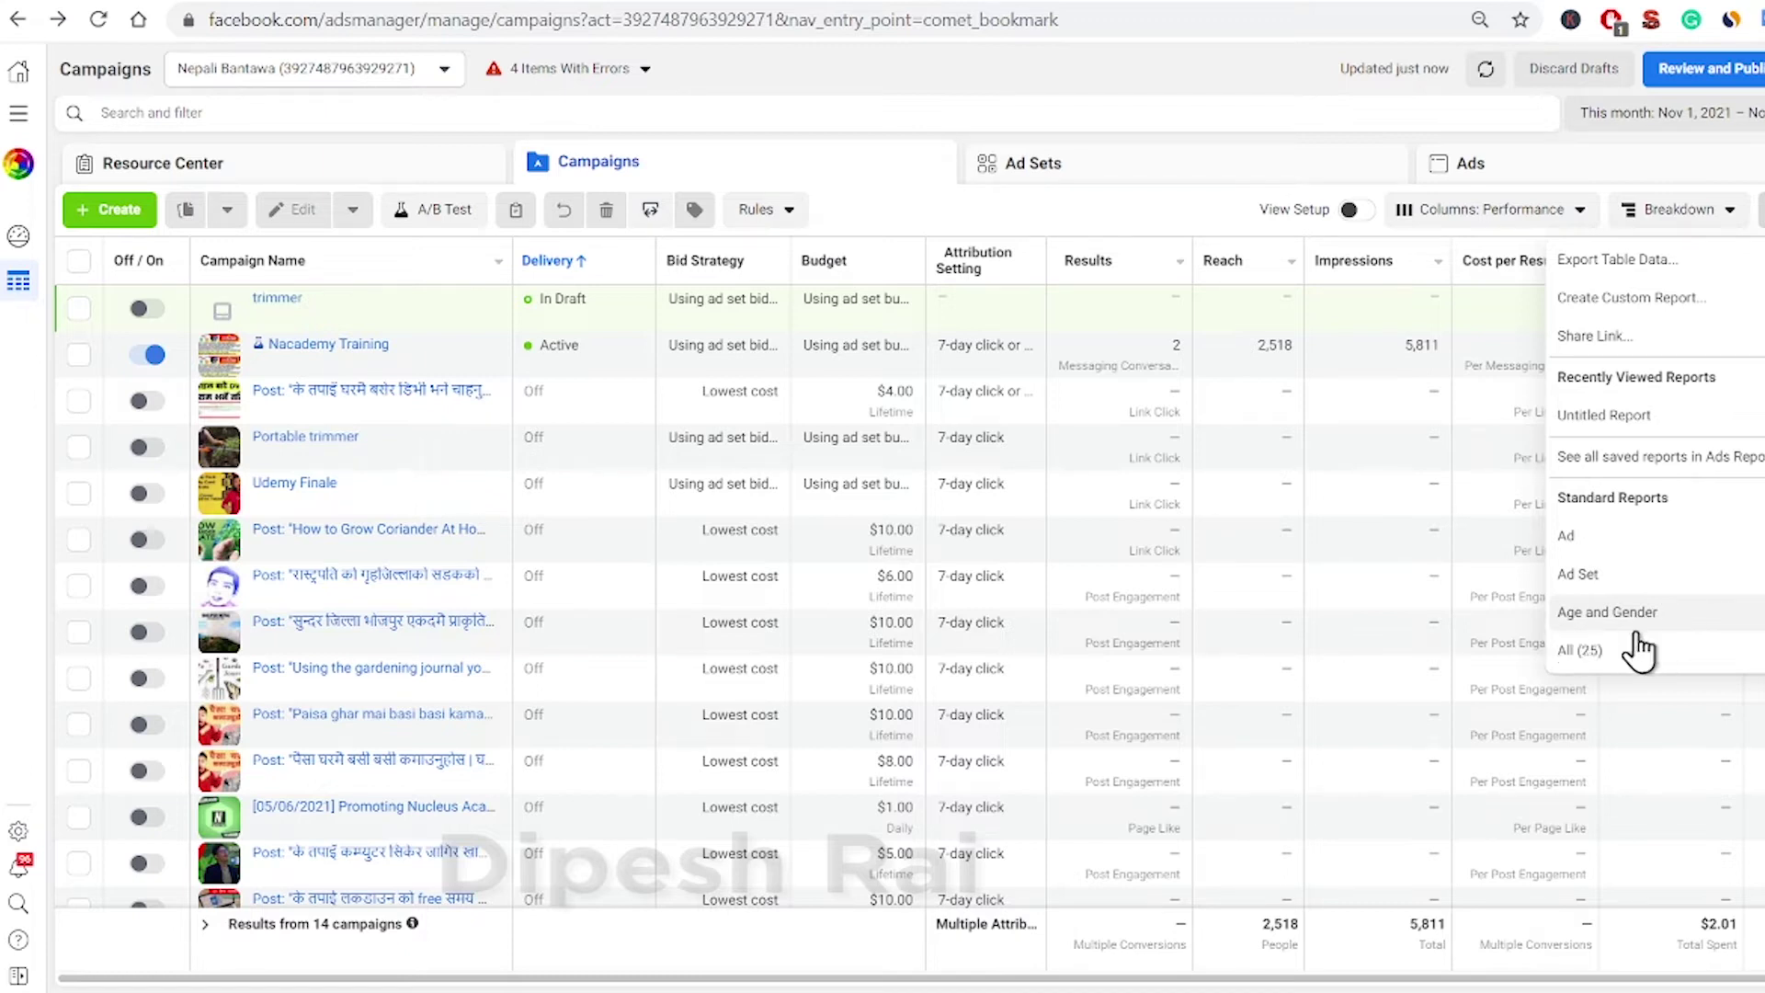
pyautogui.moveTo(1573, 669)
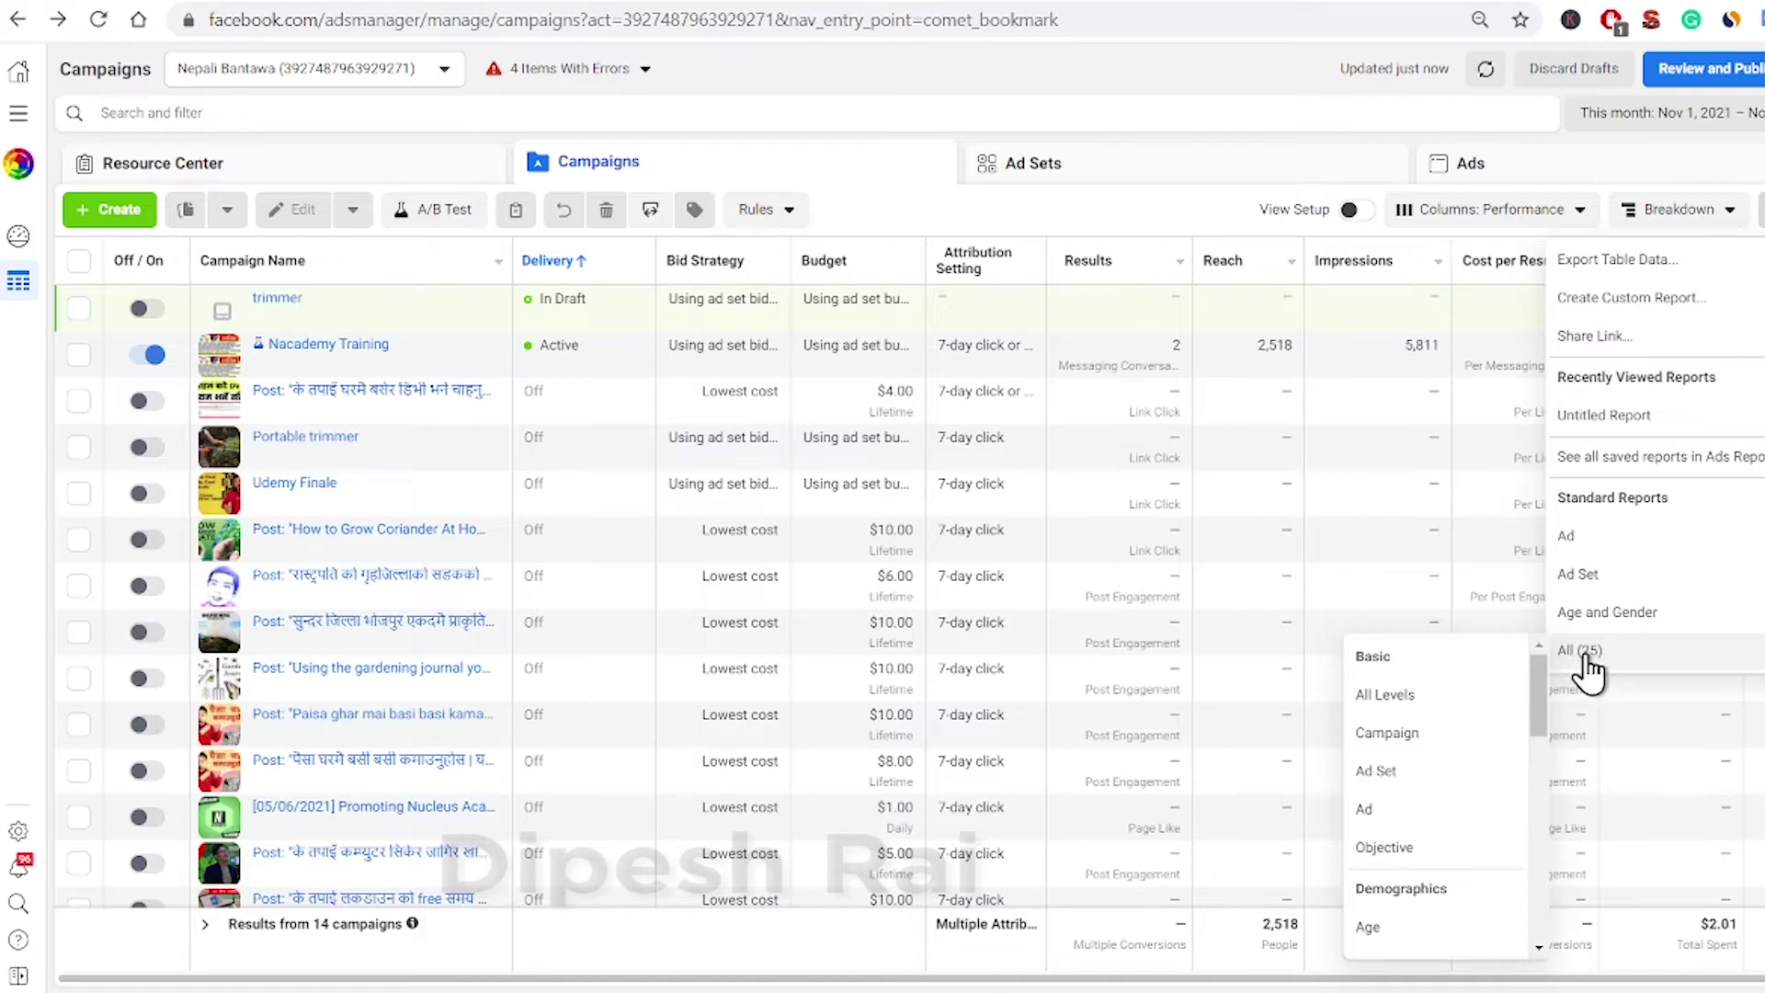
pyautogui.click(1597, 535)
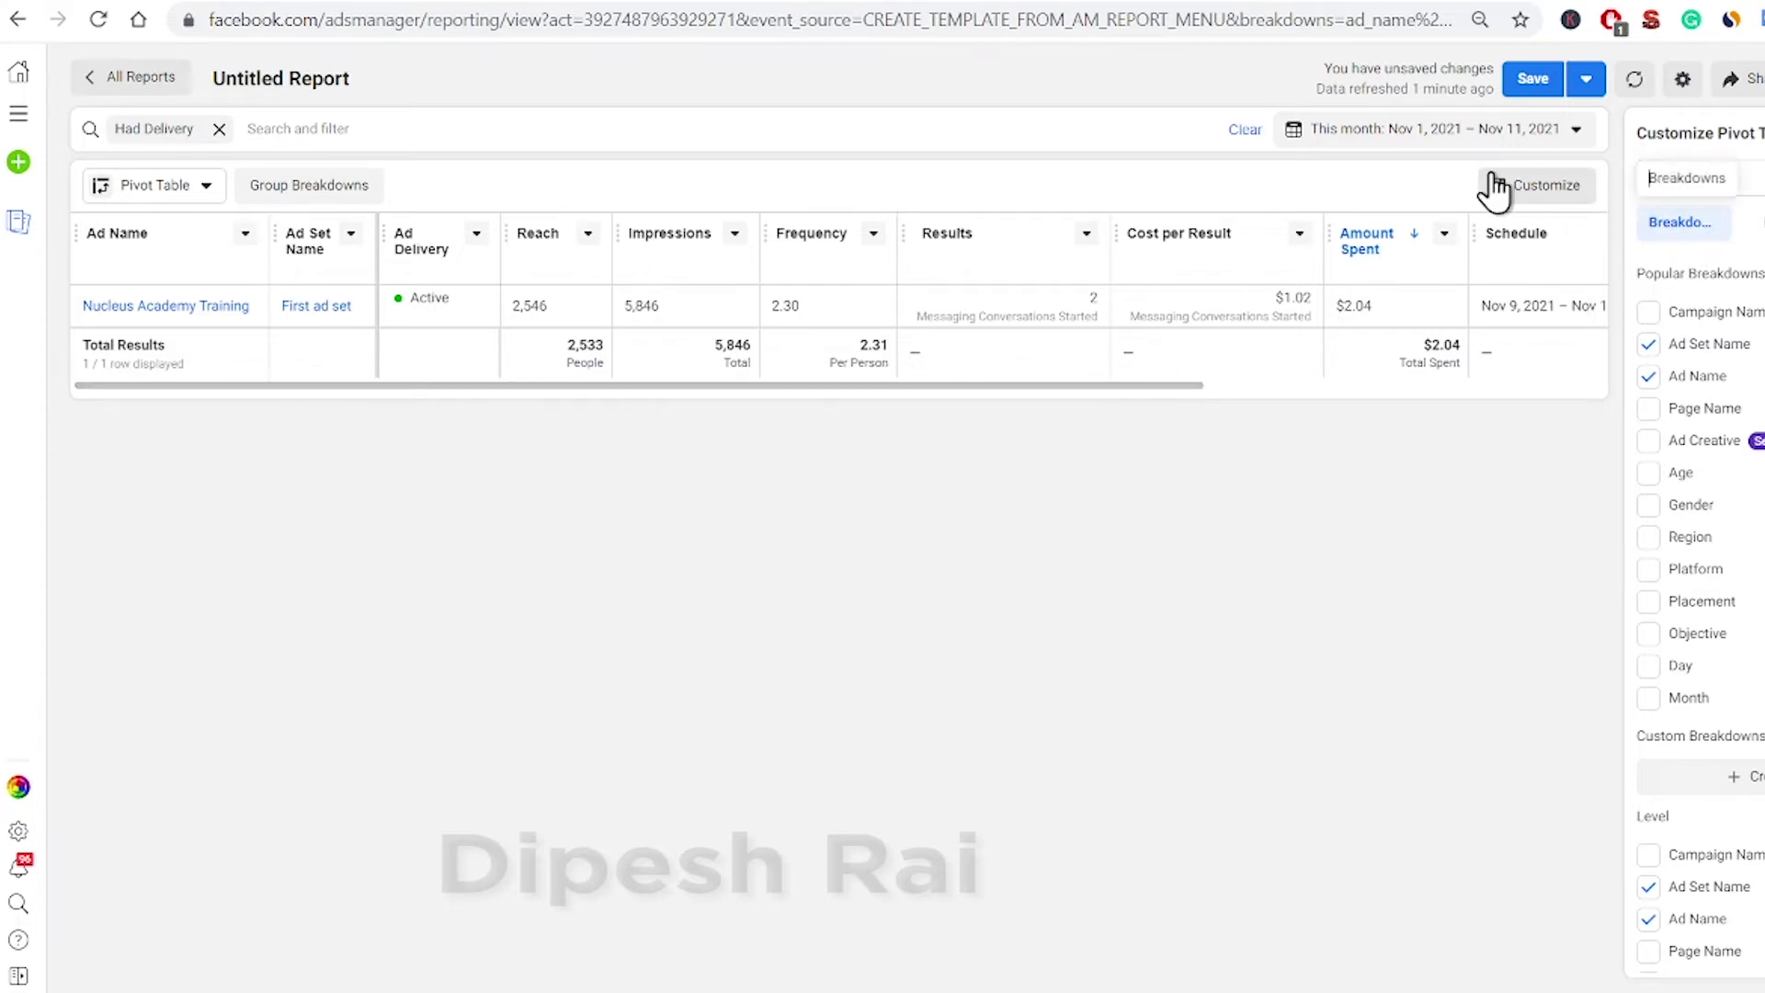
# Set the report's date range to This year.
pyautogui.click(1385, 134)
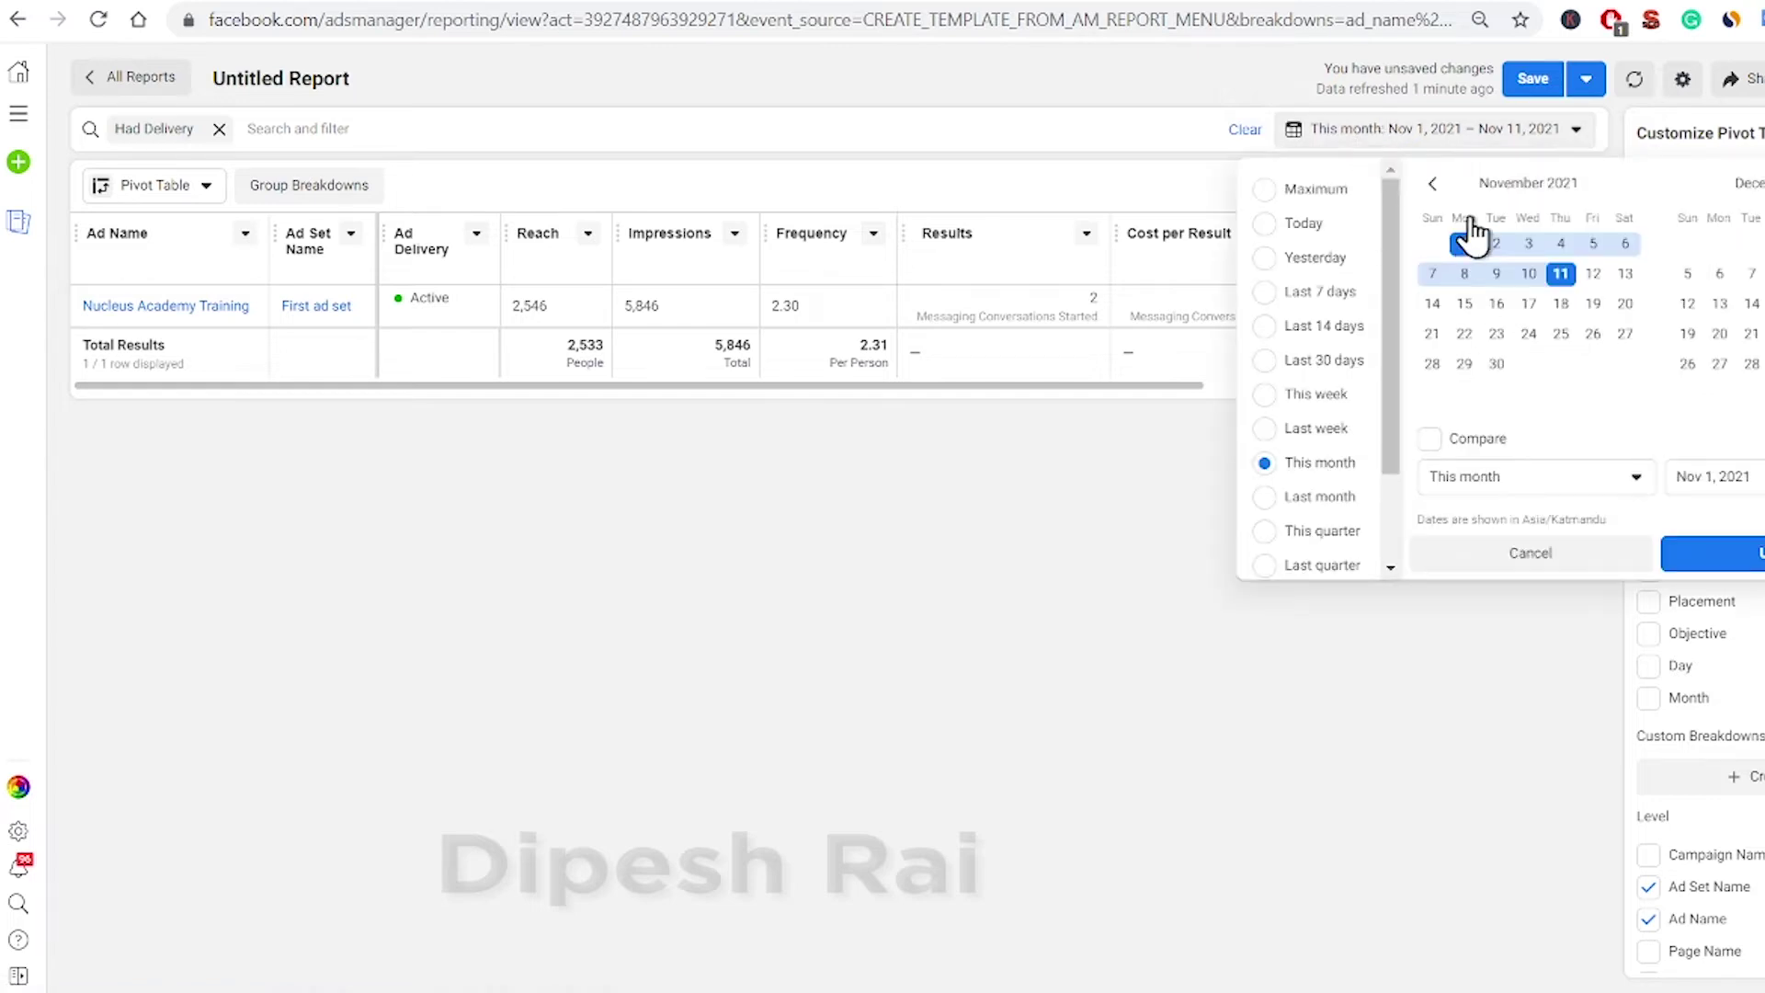
pyautogui.click(1571, 138)
pyautogui.click(1574, 138)
pyautogui.click(1409, 139)
pyautogui.click(1411, 138)
pyautogui.moveTo(1392, 445); pyautogui.dragTo(1379, 542)
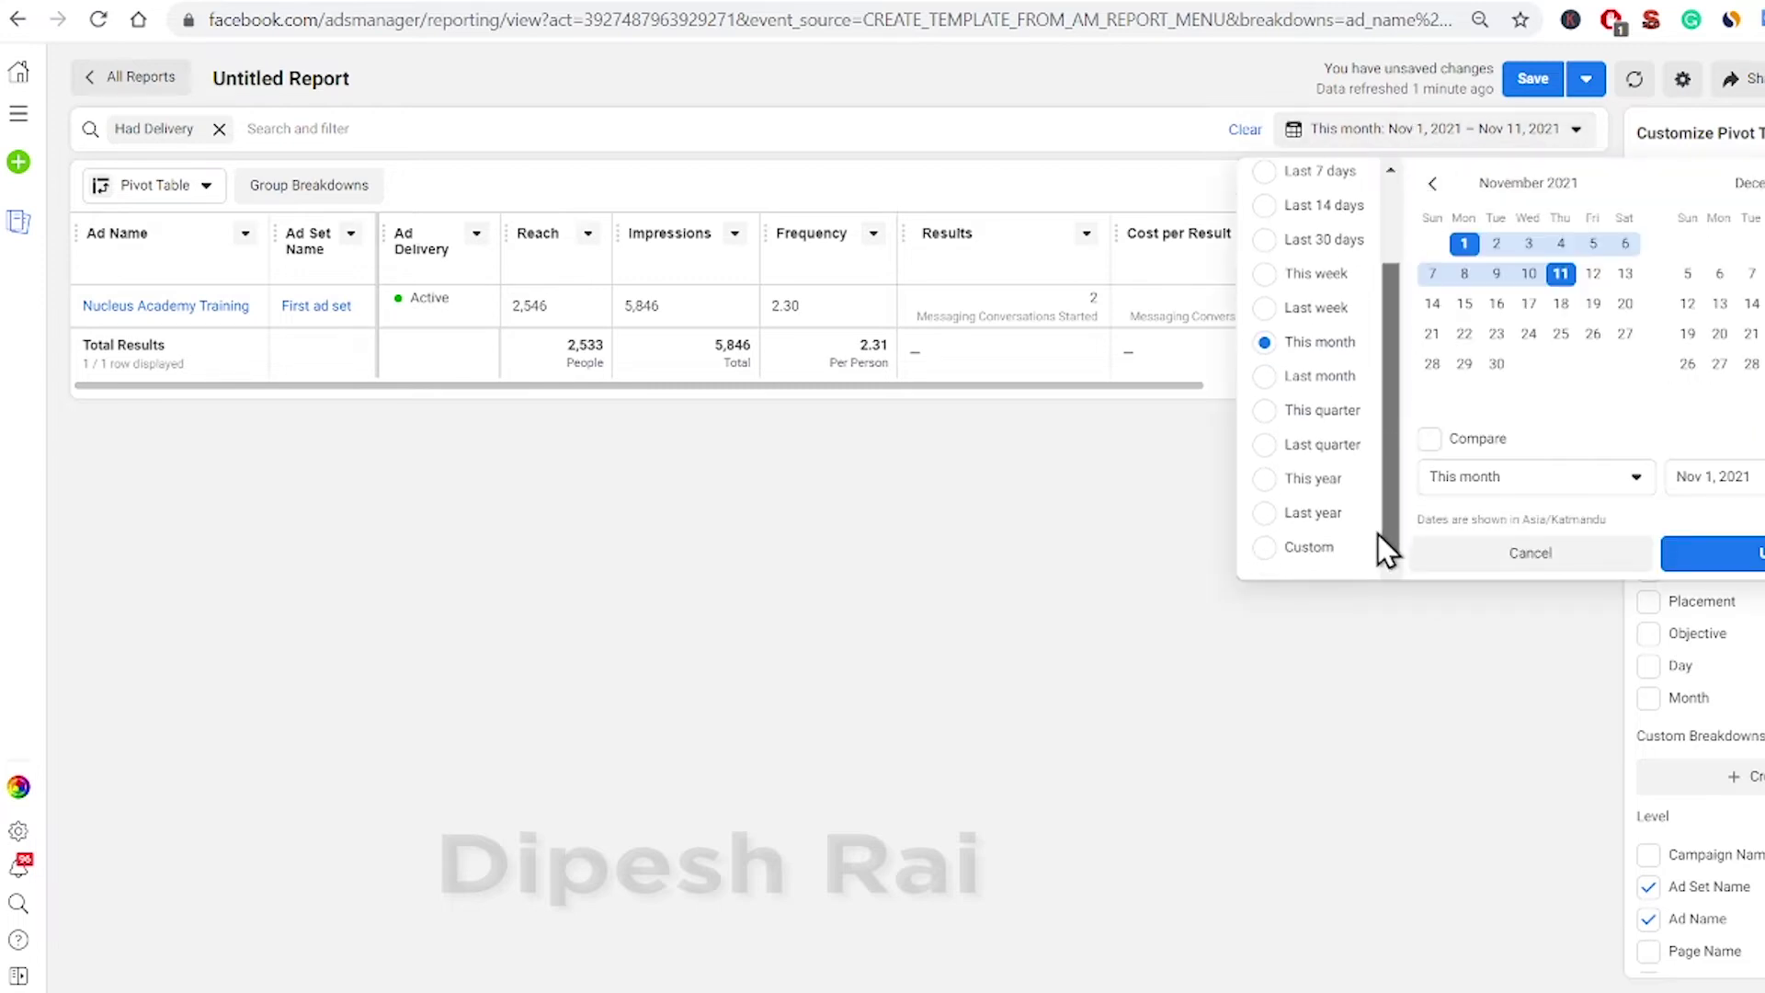
pyautogui.click(1320, 480)
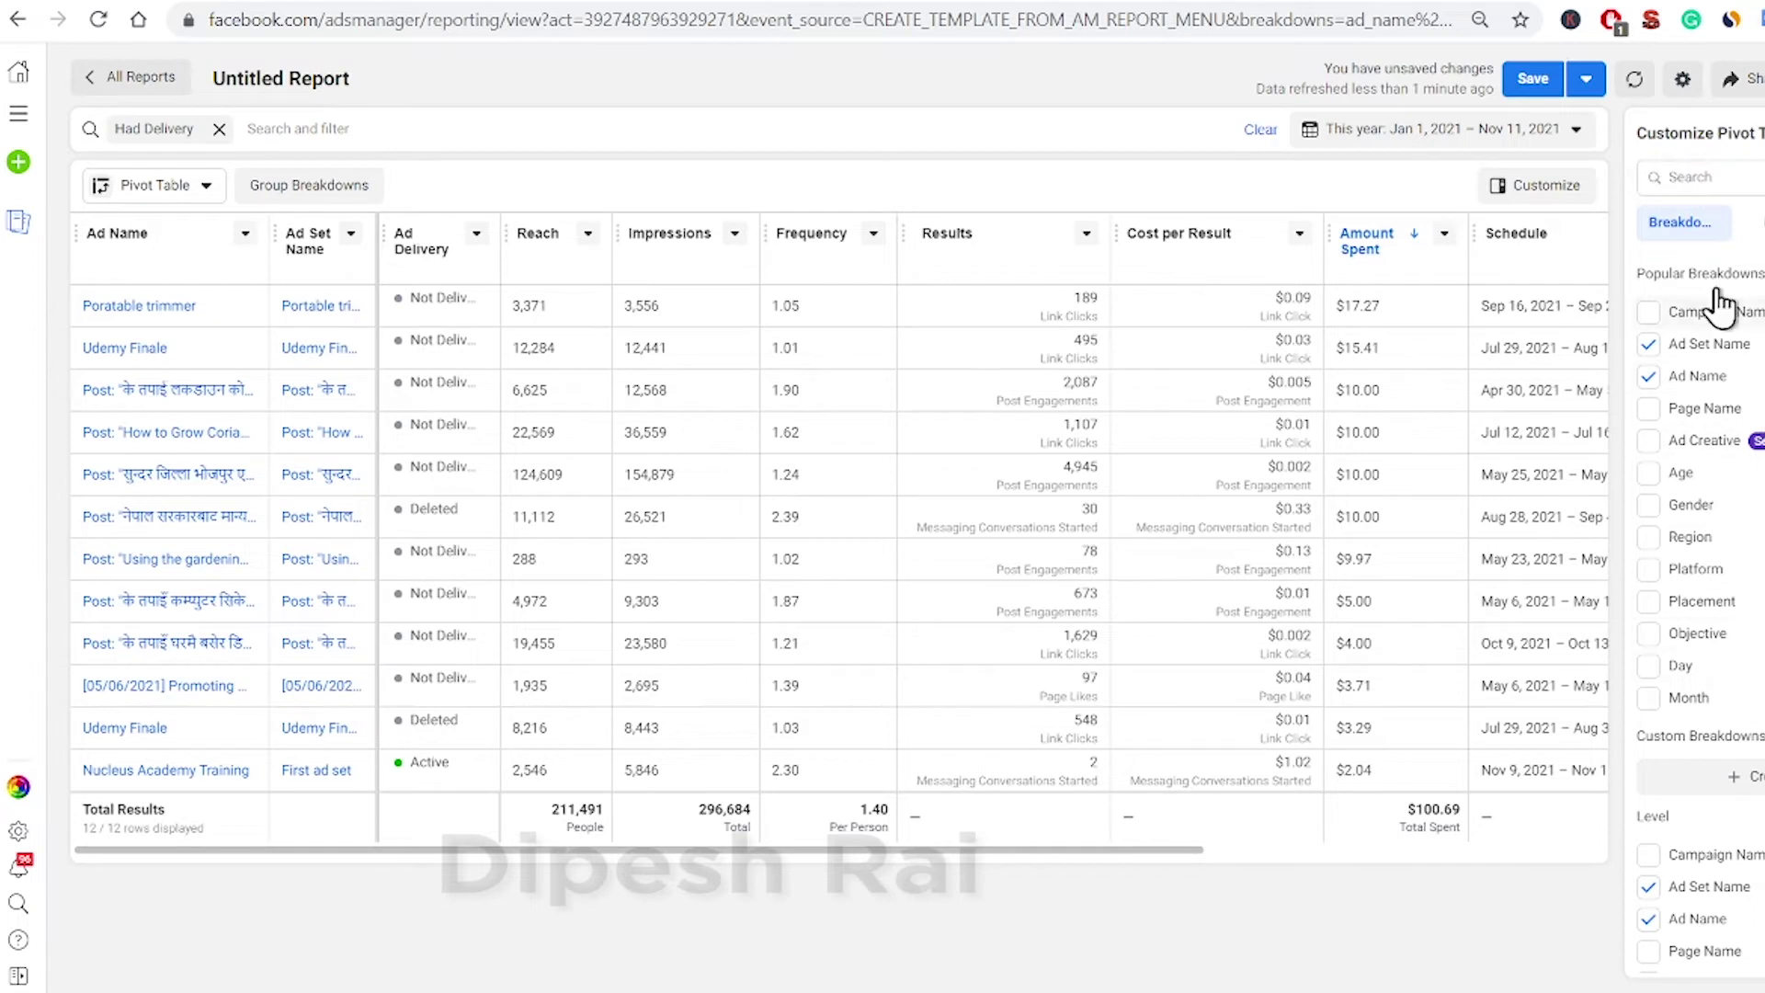
# Add the Campaign Name breakdown to the pivot table.
pyautogui.scroll(-3, 1728, 680)
pyautogui.scroll(3, 1747, 680)
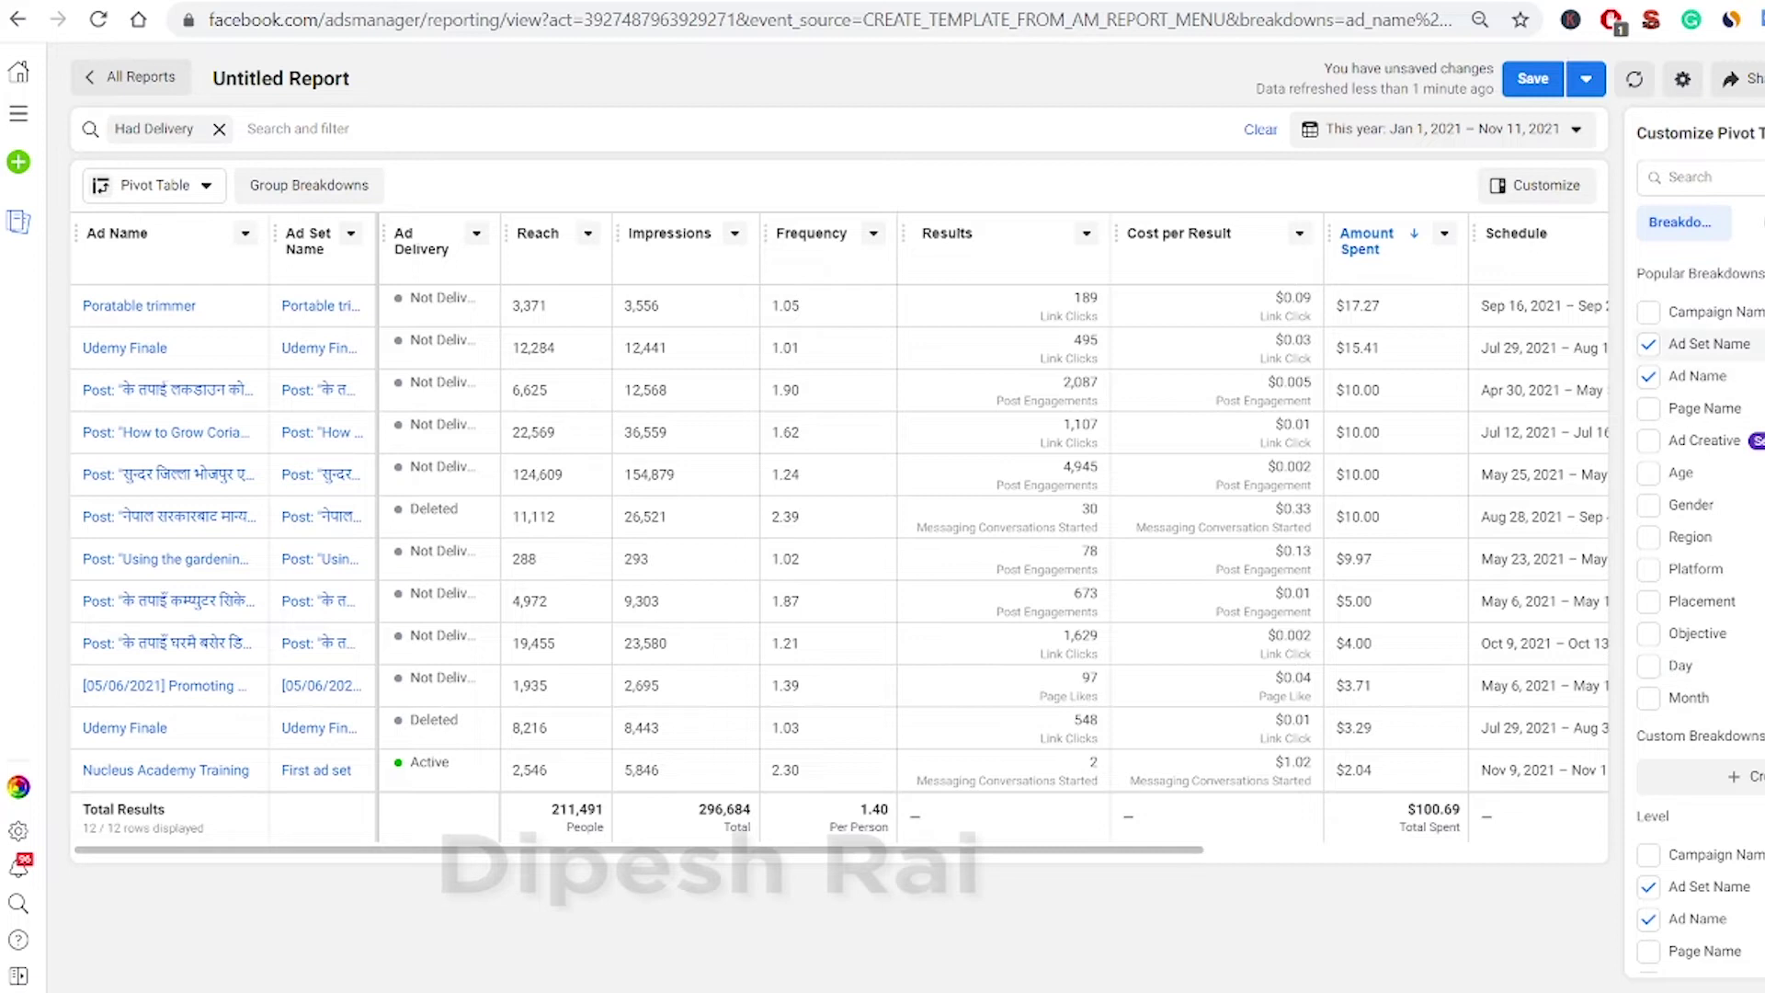
pyautogui.click(1650, 317)
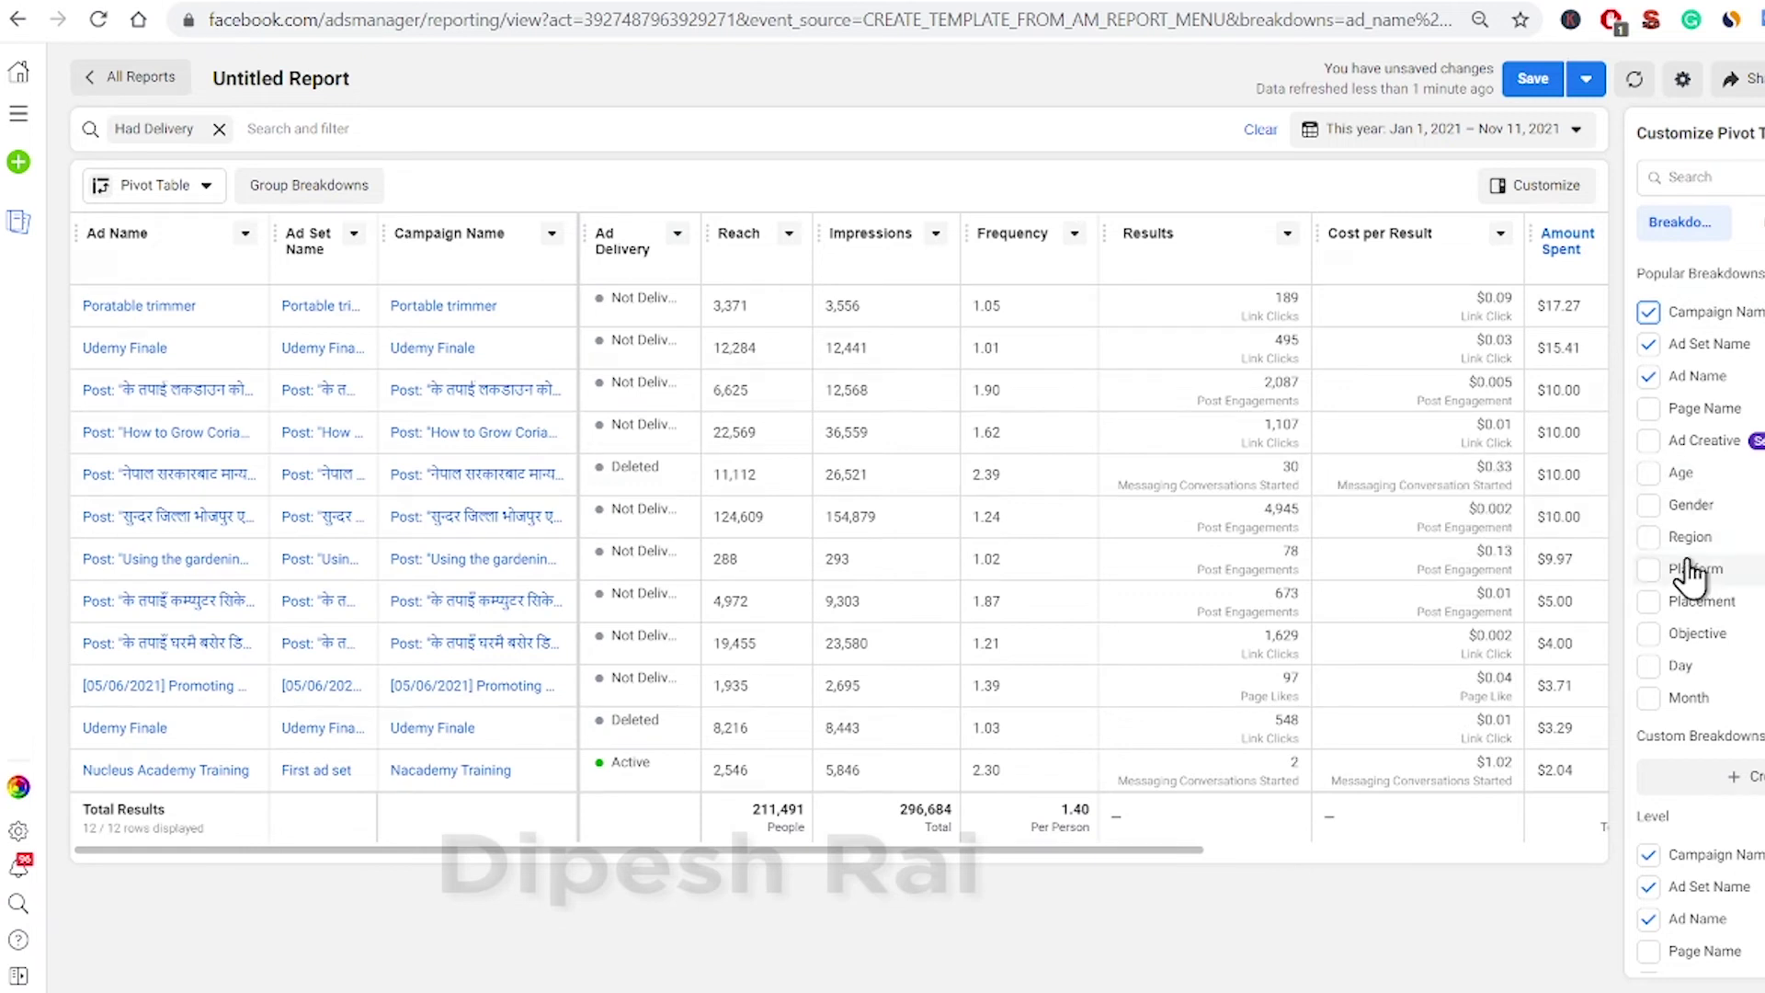
# Break the report down by Region, look through the rows, and remove that breakdown again.
pyautogui.click(1648, 539)
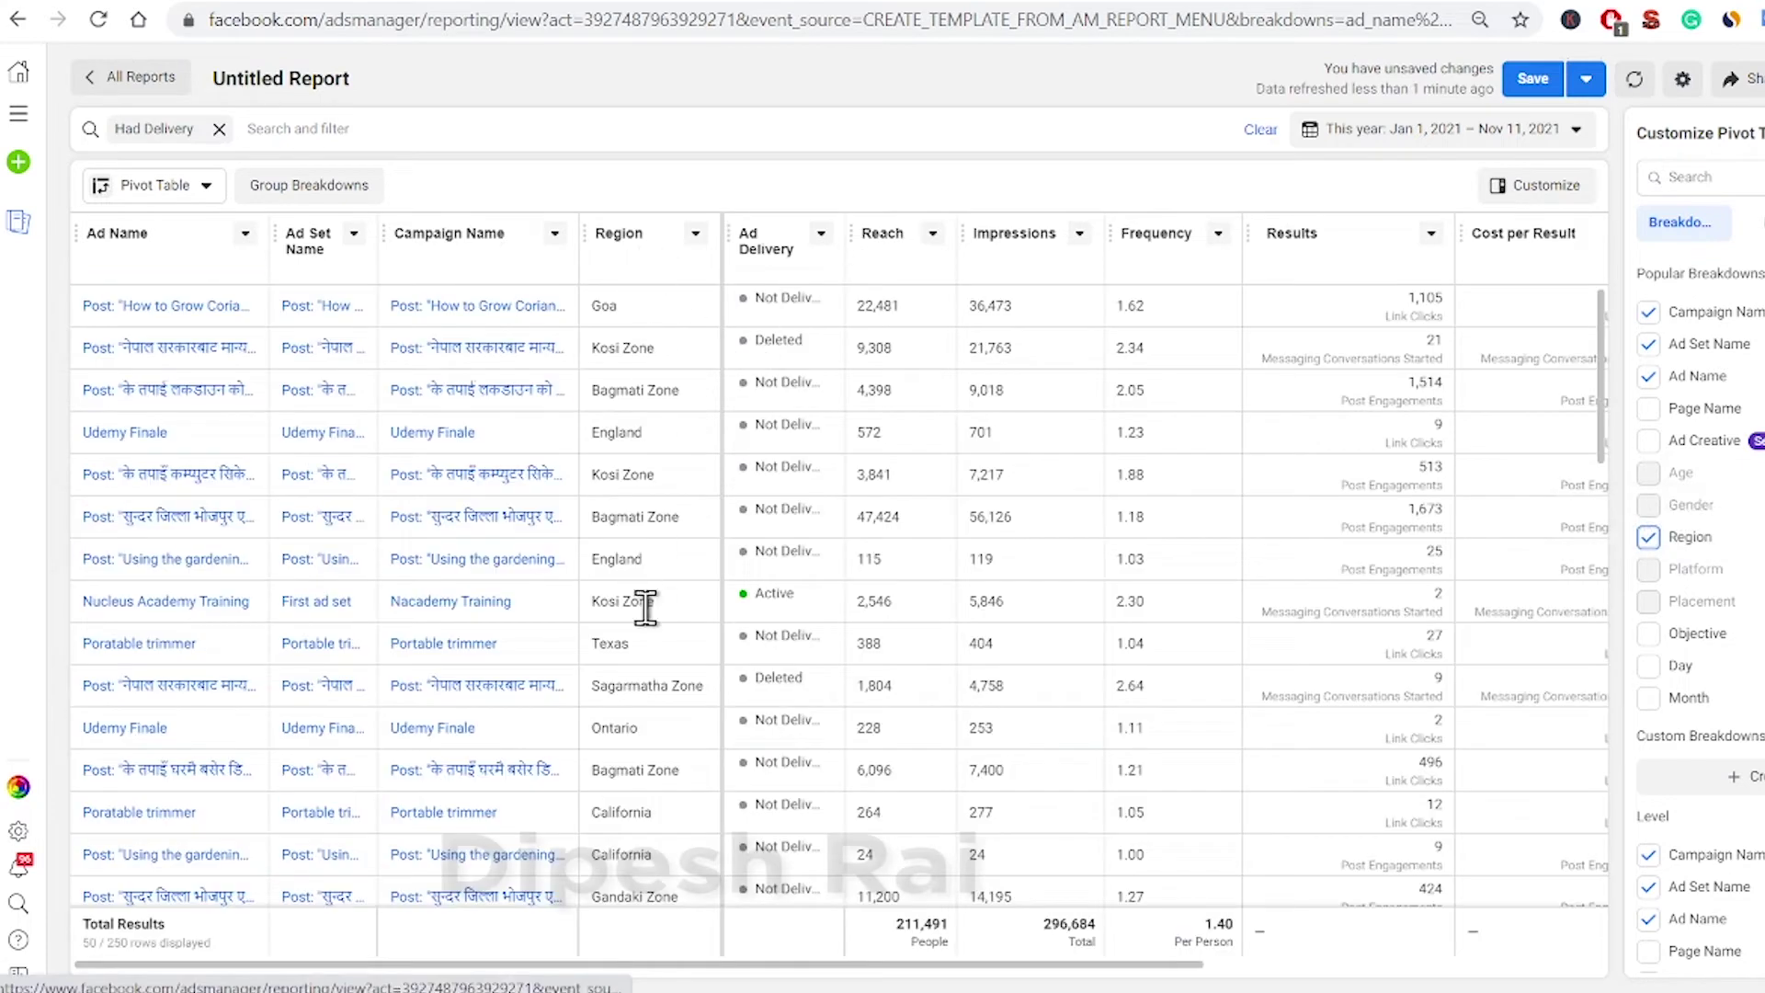
pyautogui.scroll(-5, 722, 621)
pyautogui.scroll(5, 718, 603)
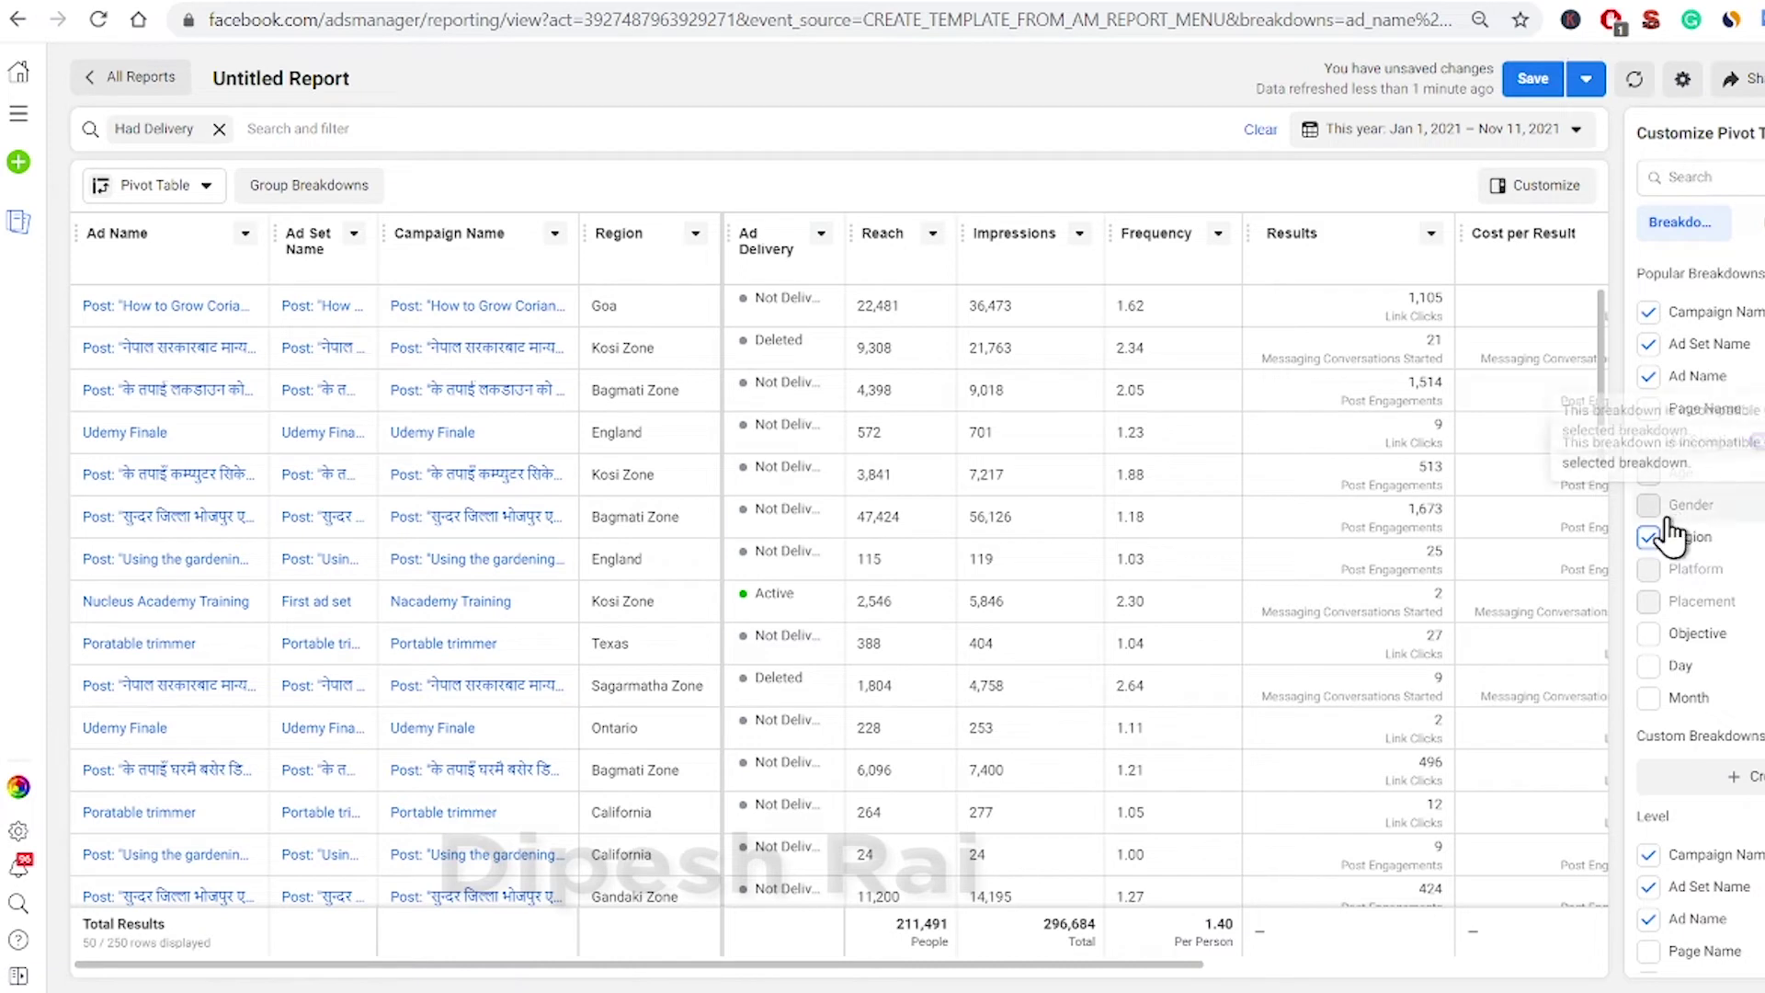
pyautogui.click(1650, 541)
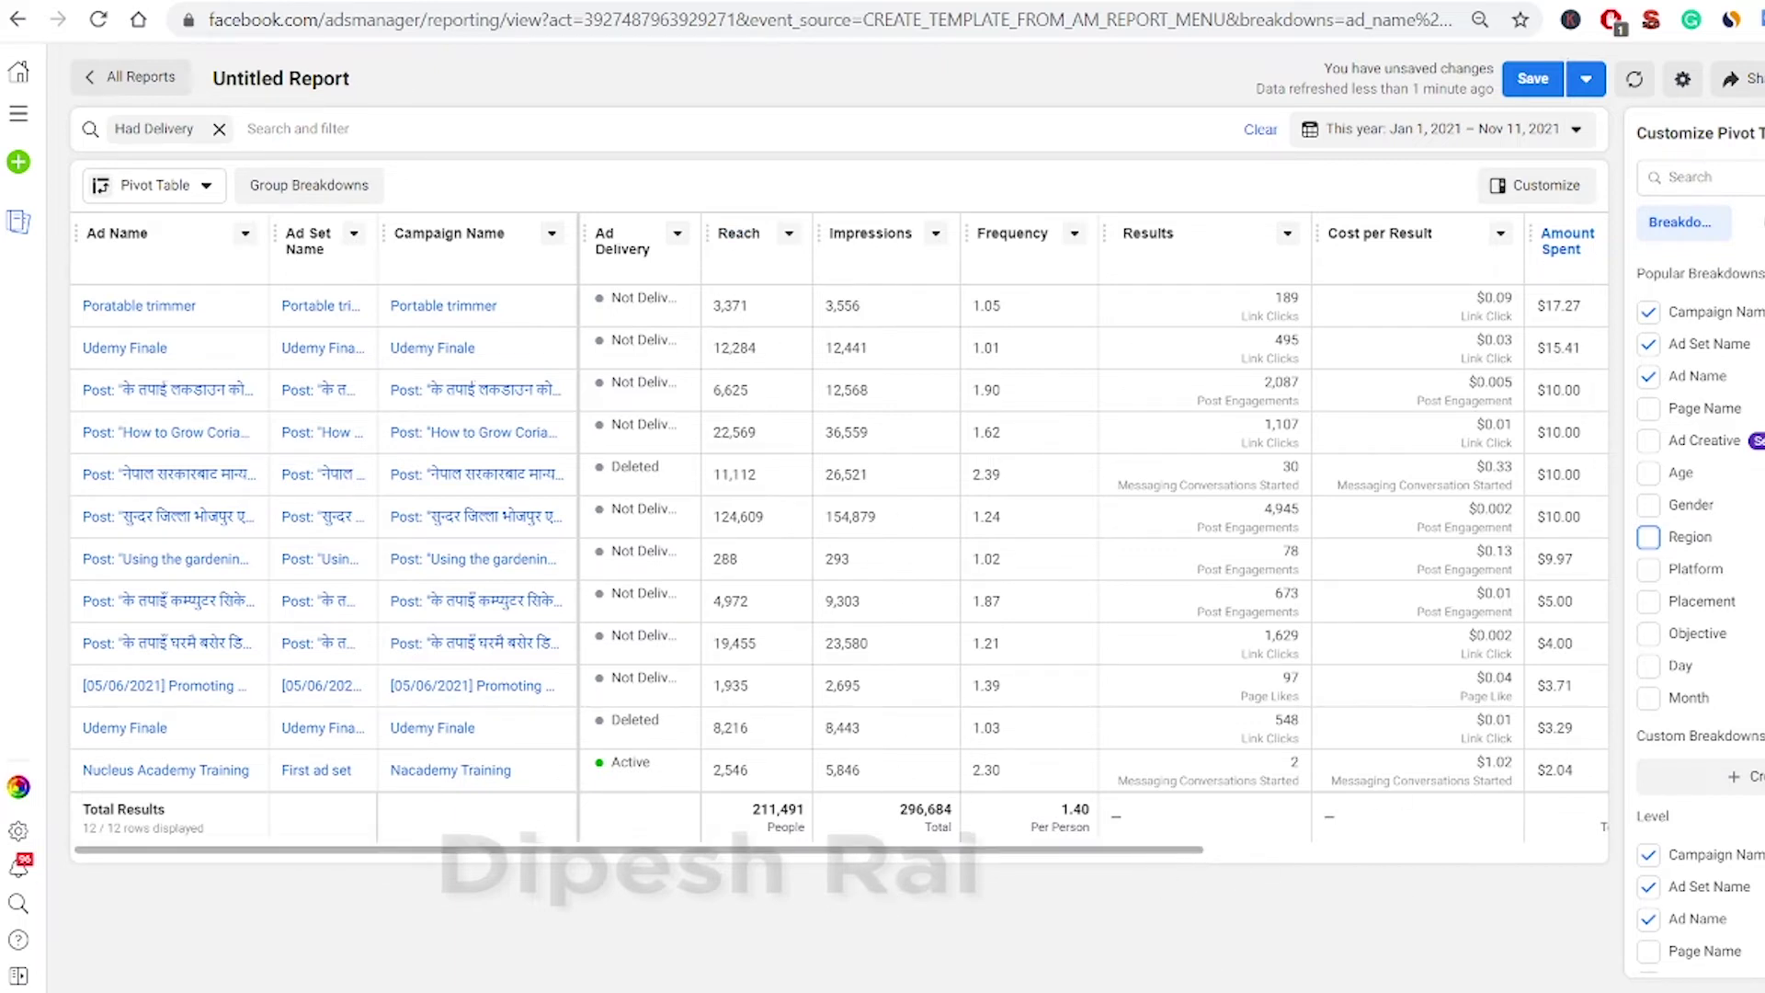
# Preview the report as Trend and Bar charts, returning it to the Pivot Table view.
pyautogui.click(208, 188)
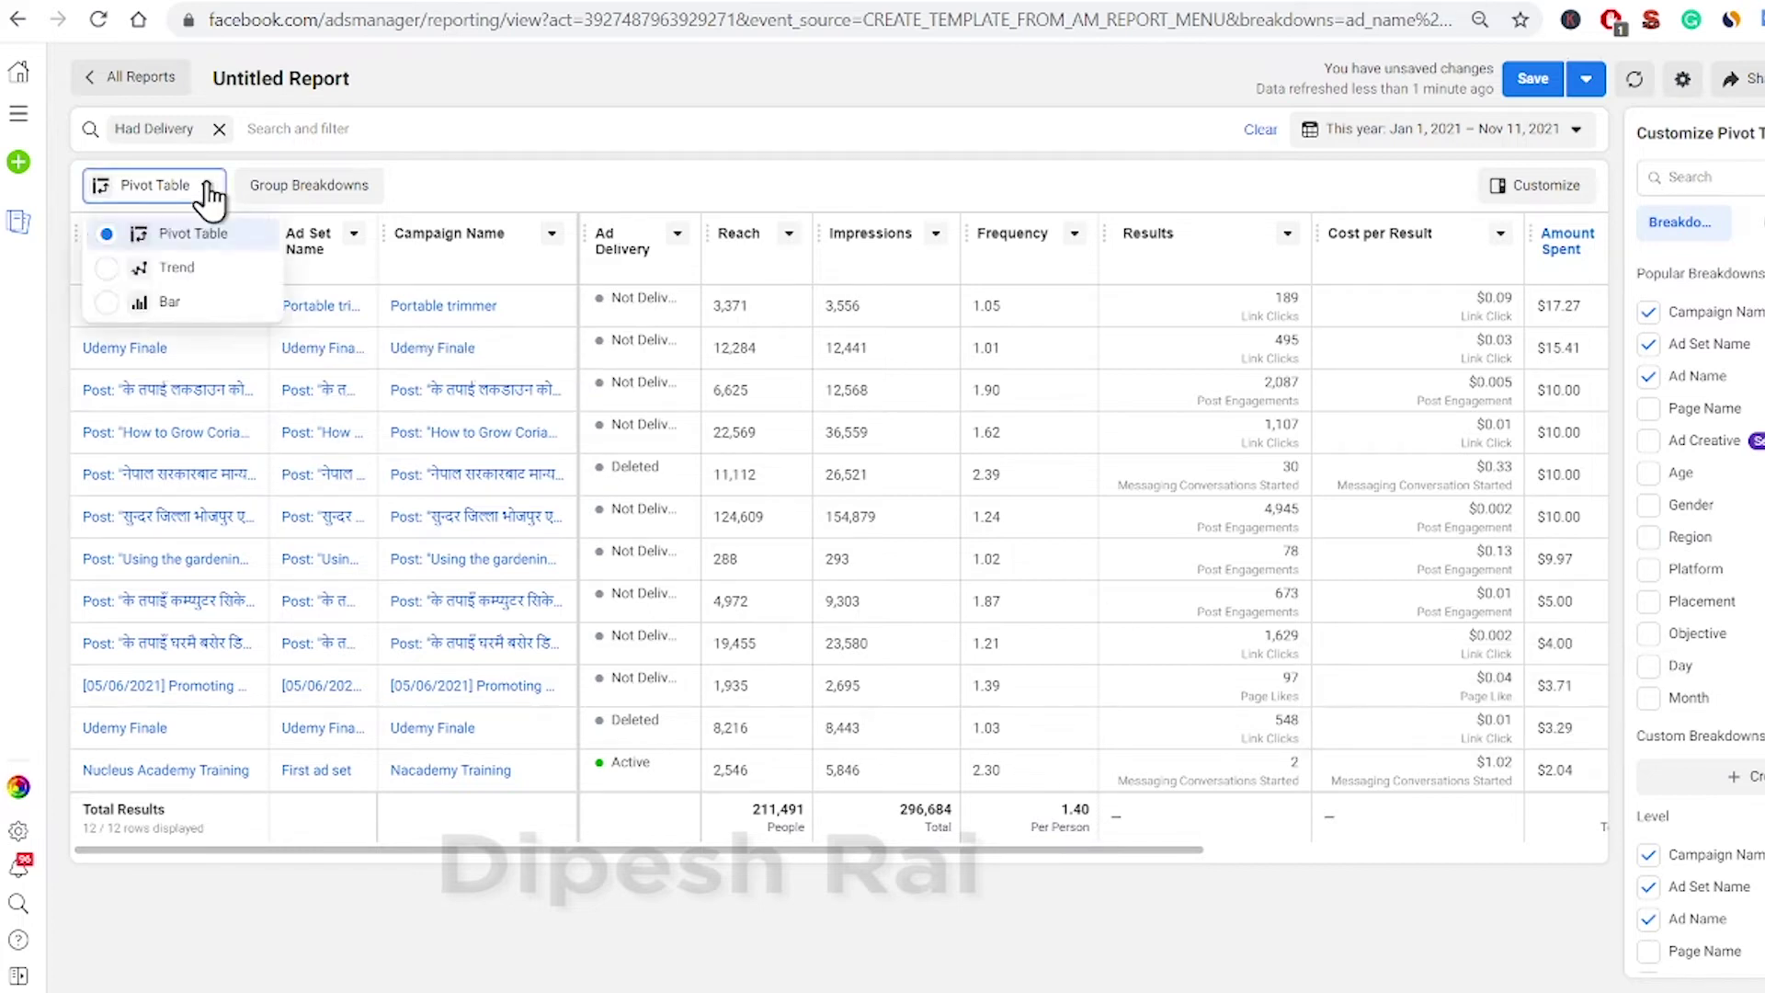
pyautogui.click(210, 272)
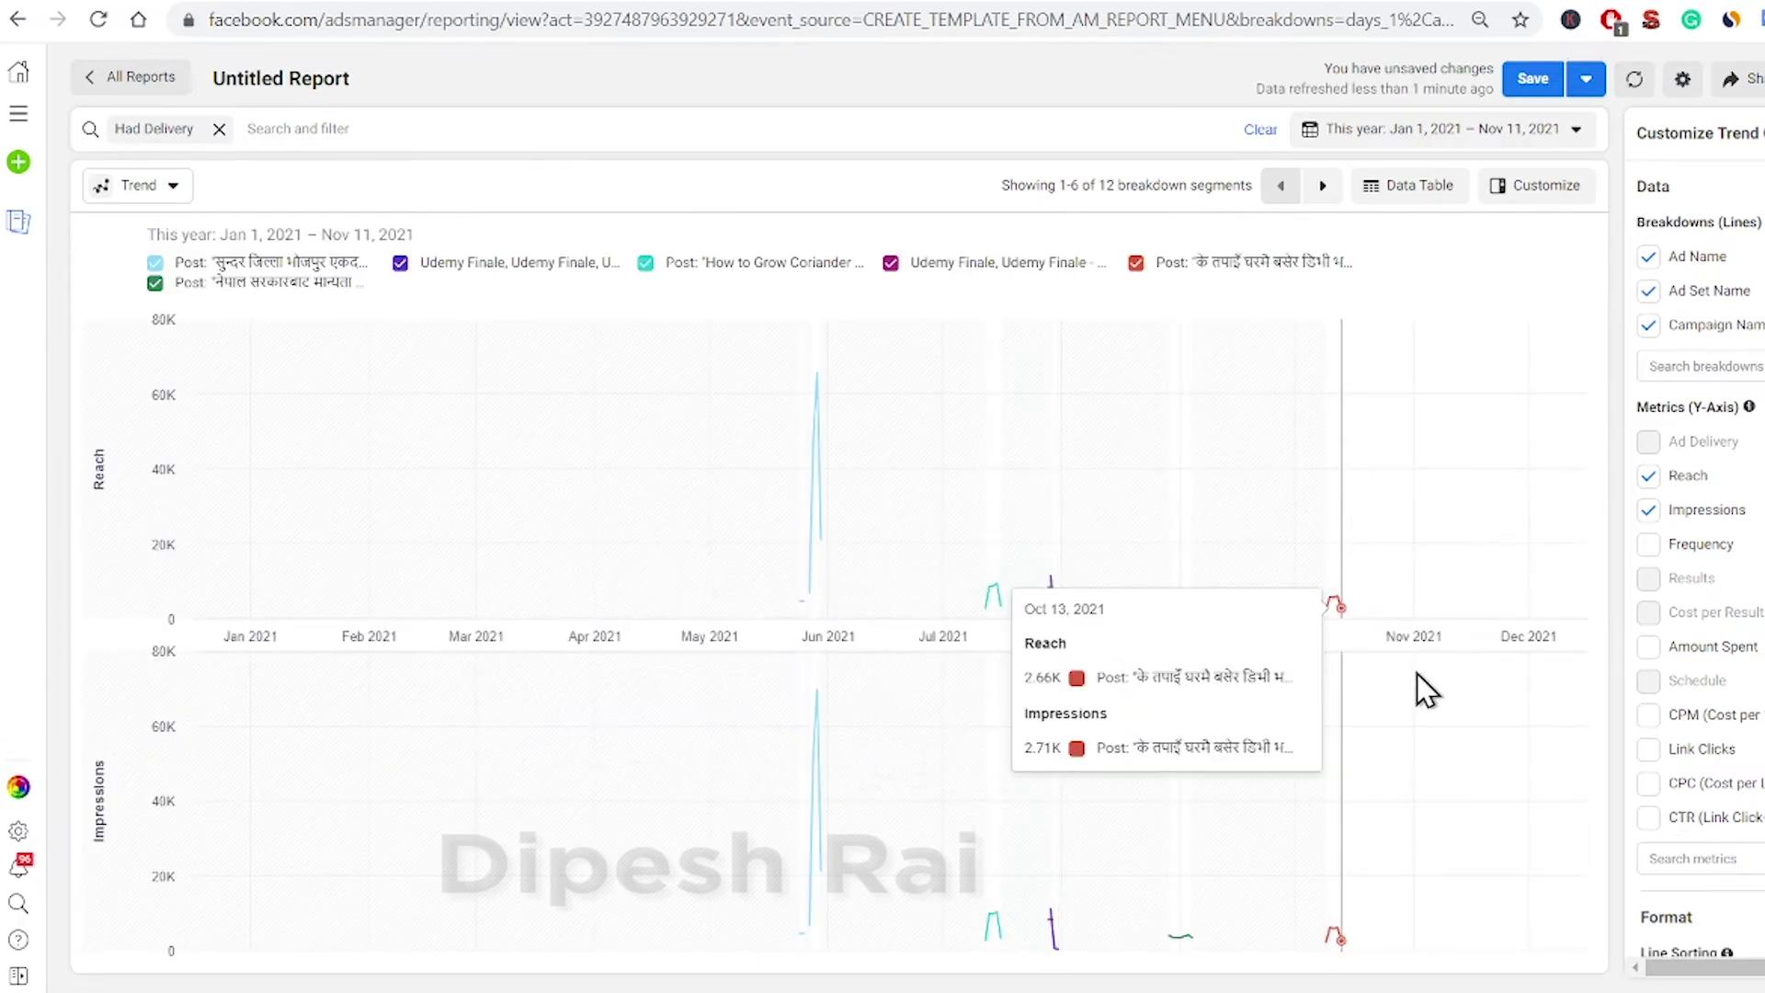
pyautogui.click(145, 187)
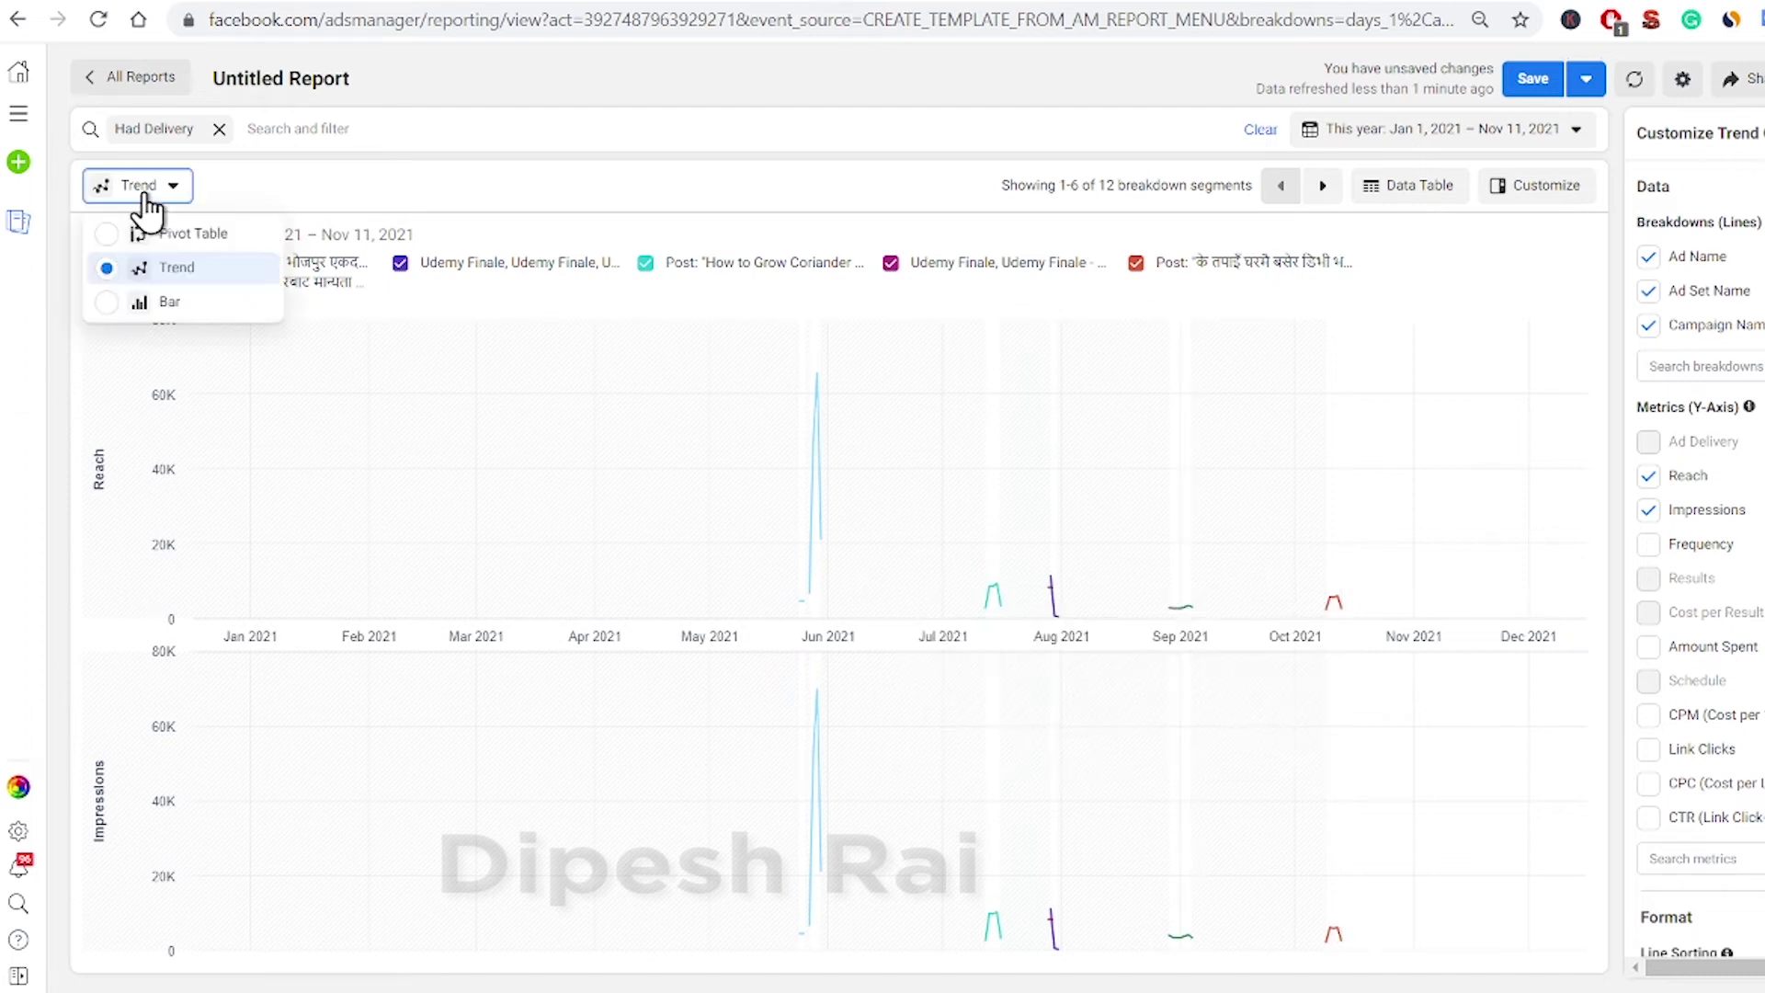
pyautogui.click(140, 318)
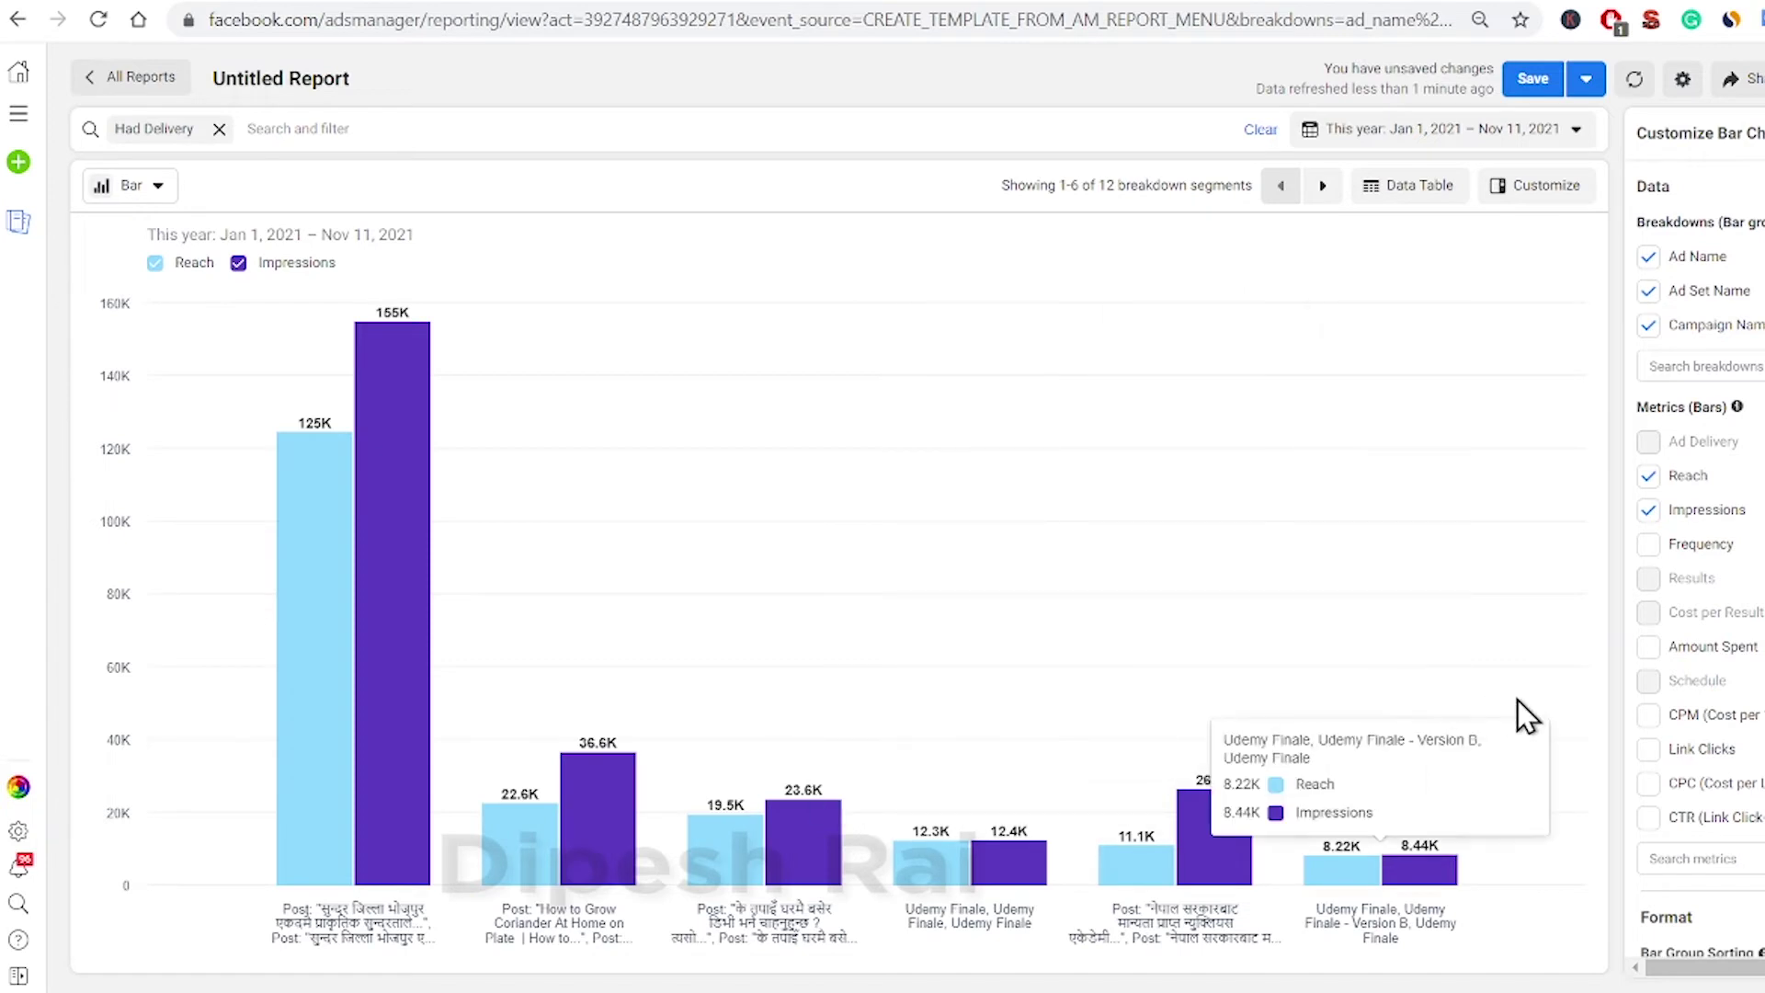
pyautogui.click(133, 191)
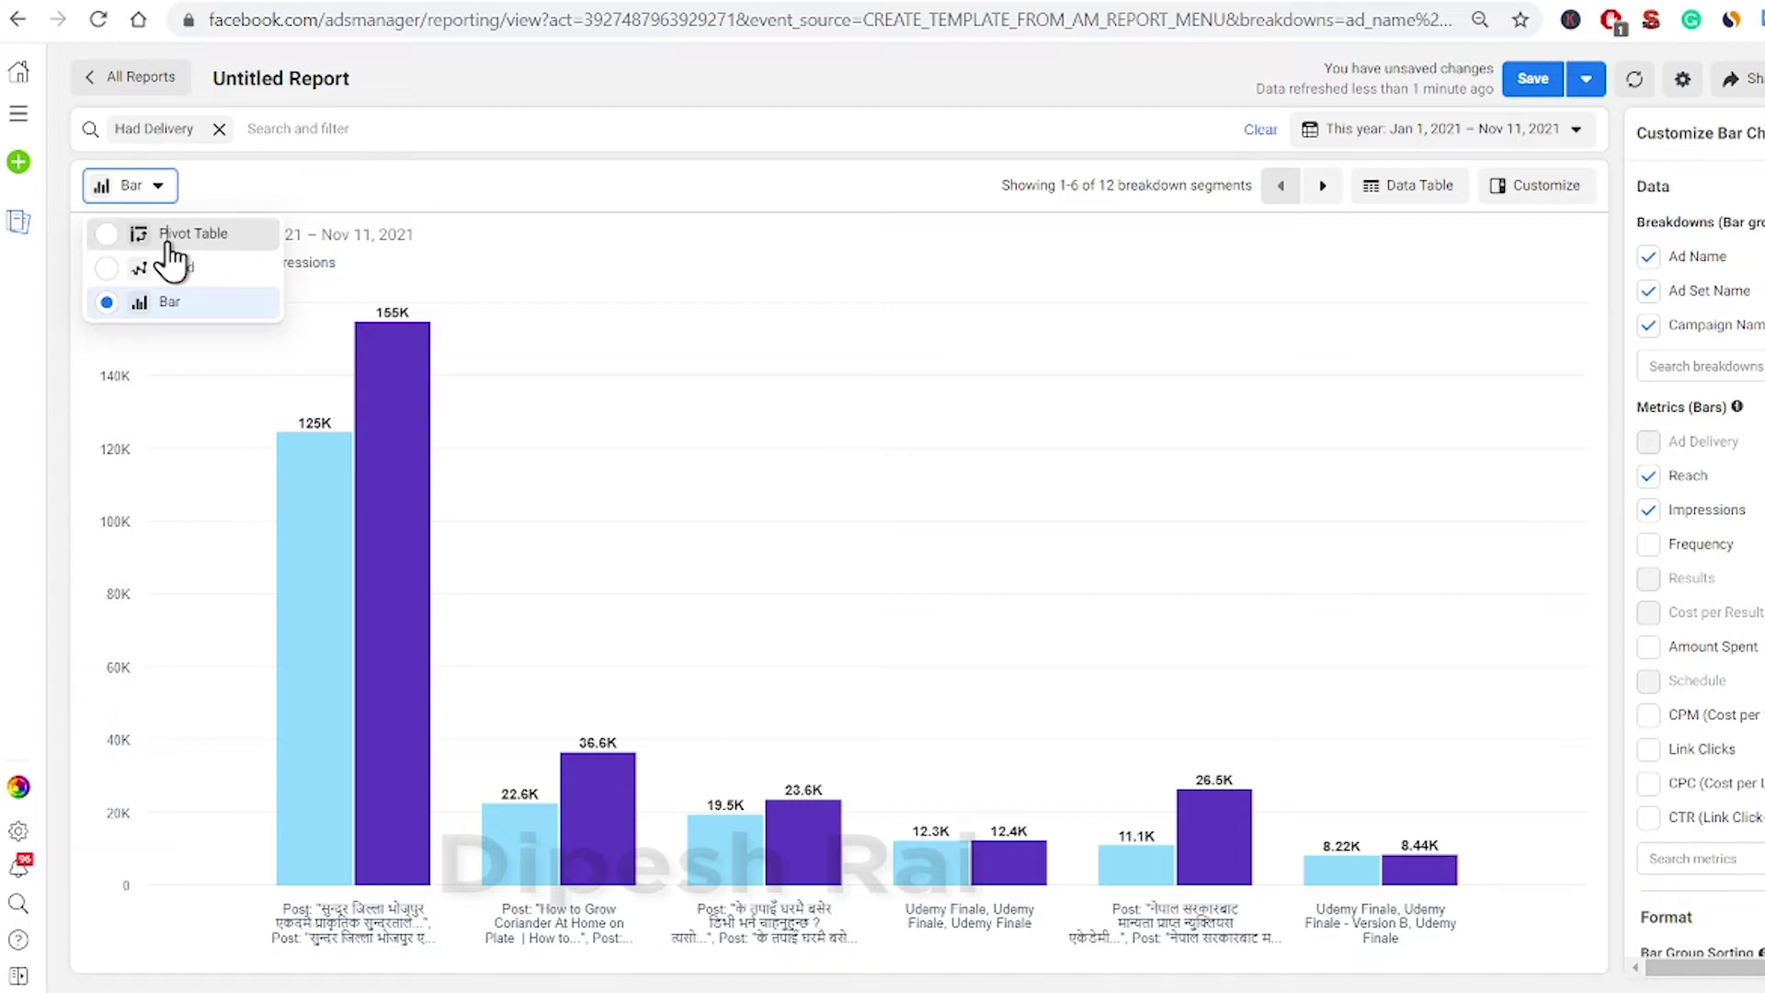
pyautogui.click(170, 241)
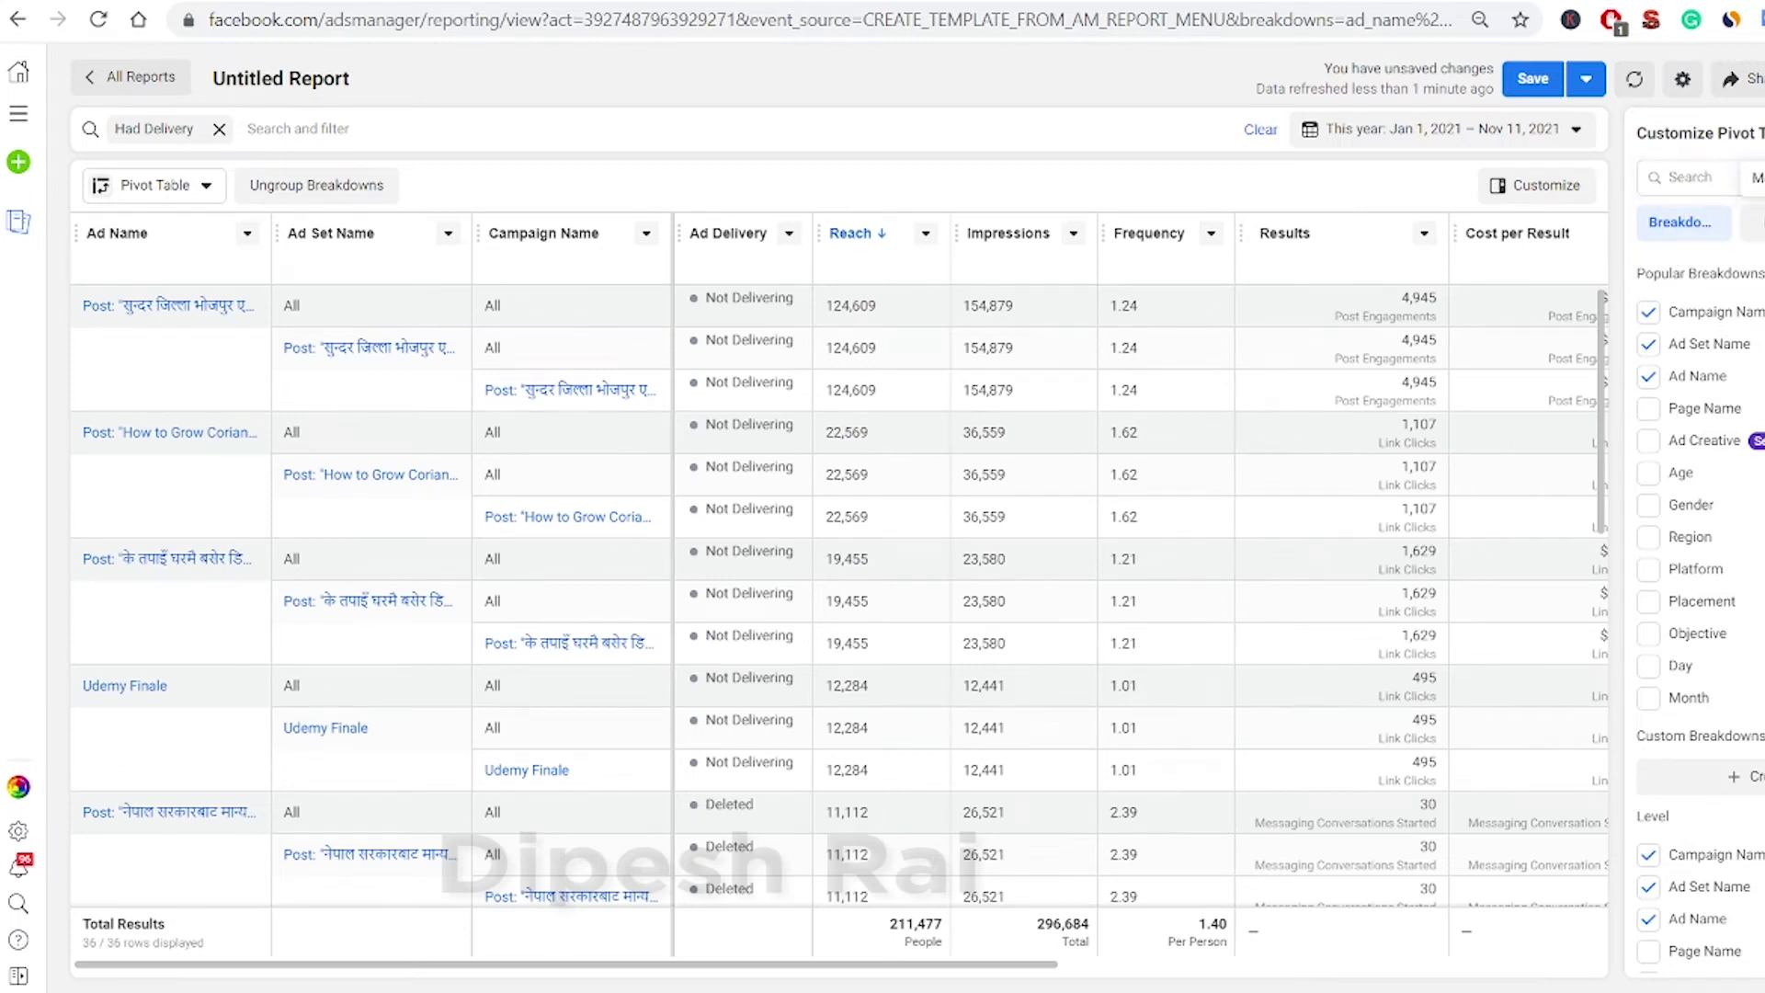
# Add the Page Likes metric from the Engagement metrics to the pivot table.
pyautogui.click(1752, 221)
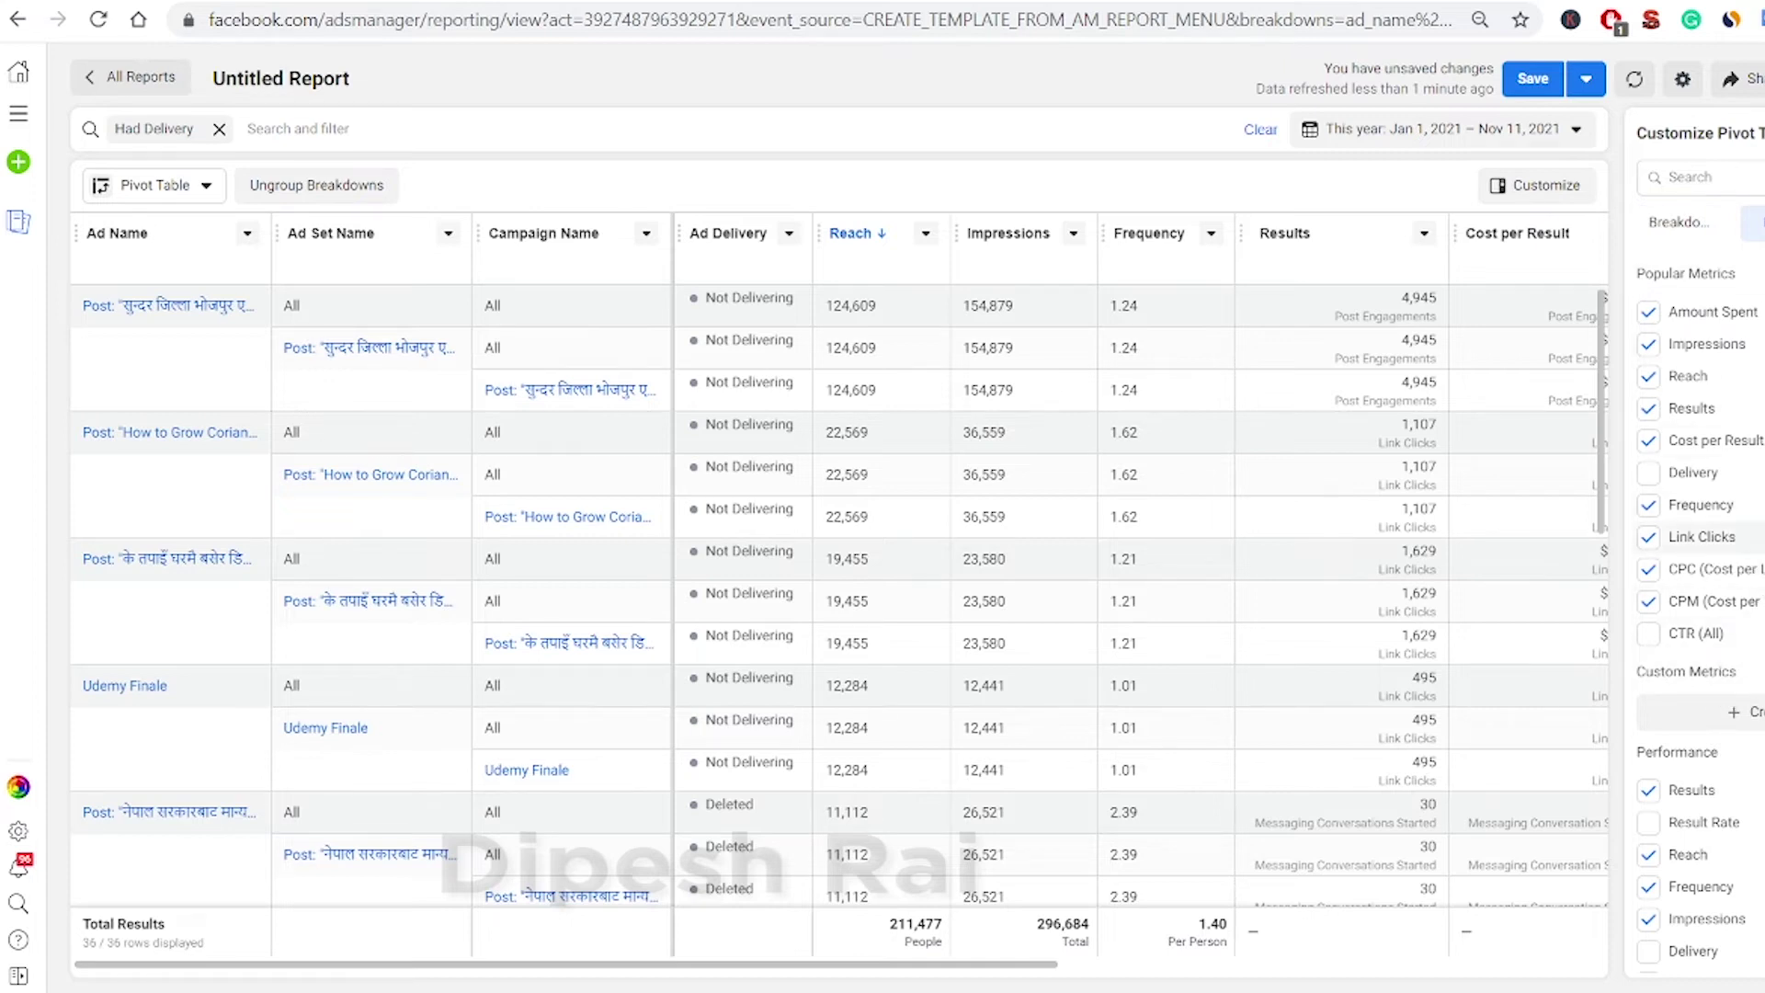
pyautogui.scroll(-2, 1719, 685)
pyautogui.scroll(2, 1747, 441)
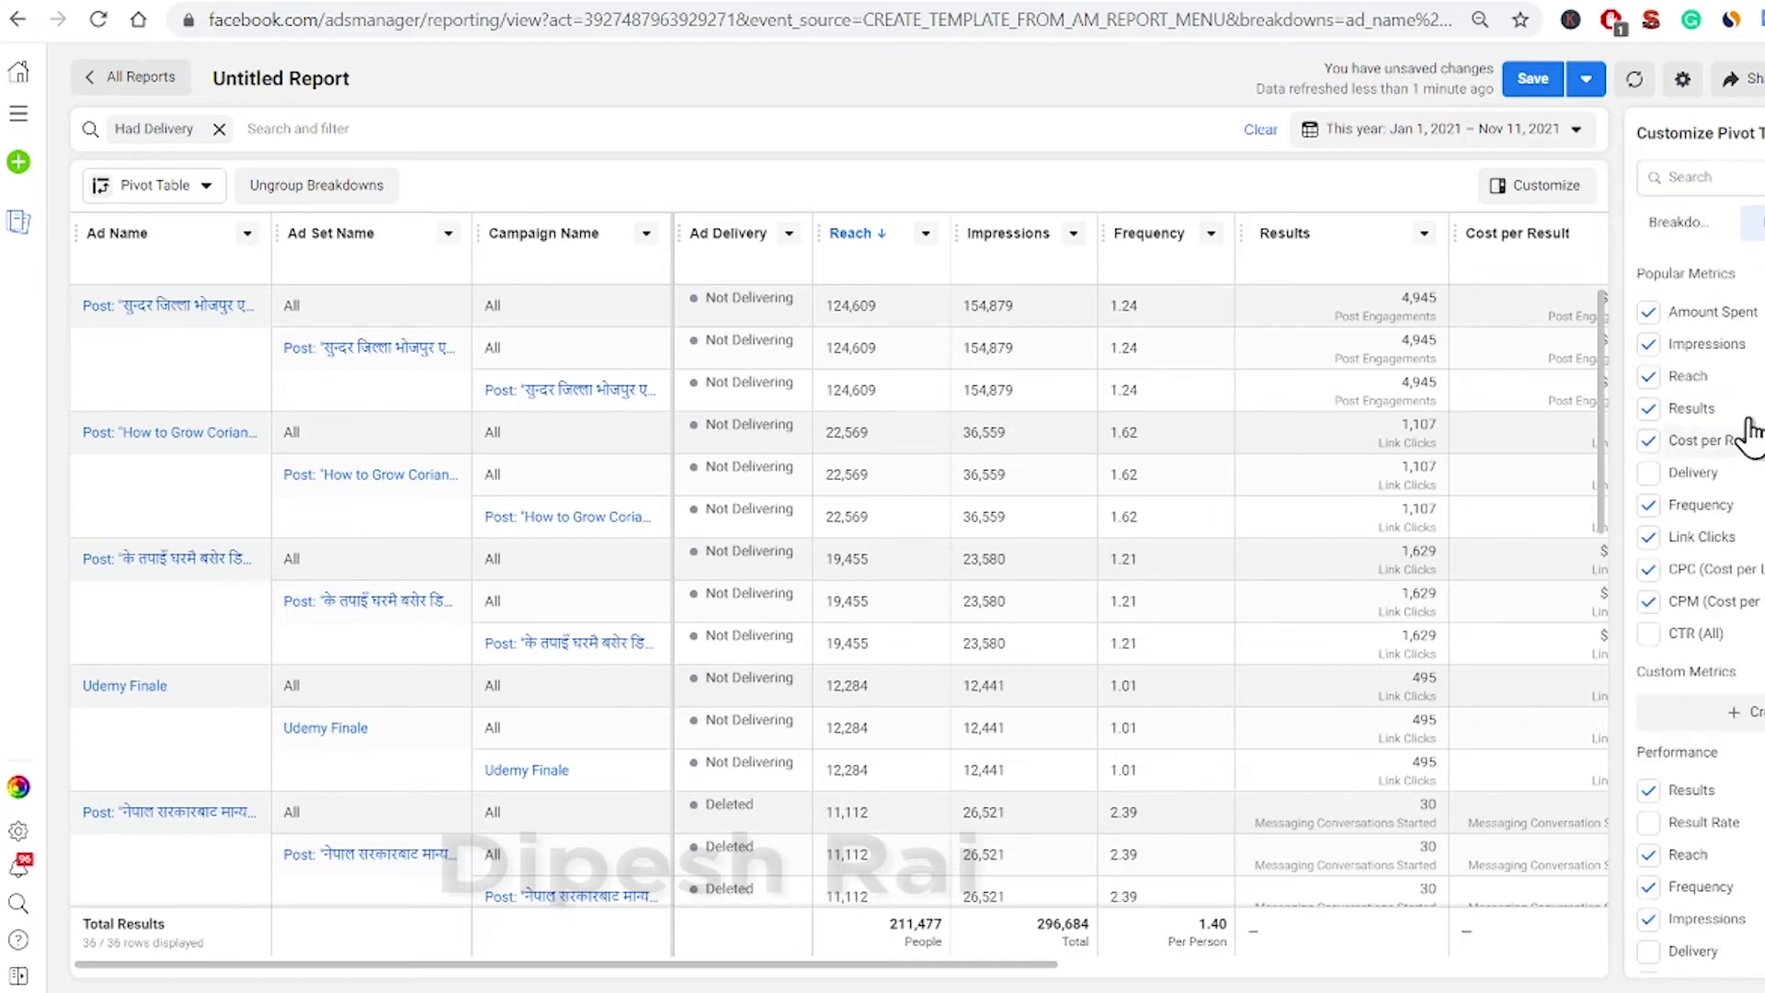
pyautogui.moveTo(1686, 322)
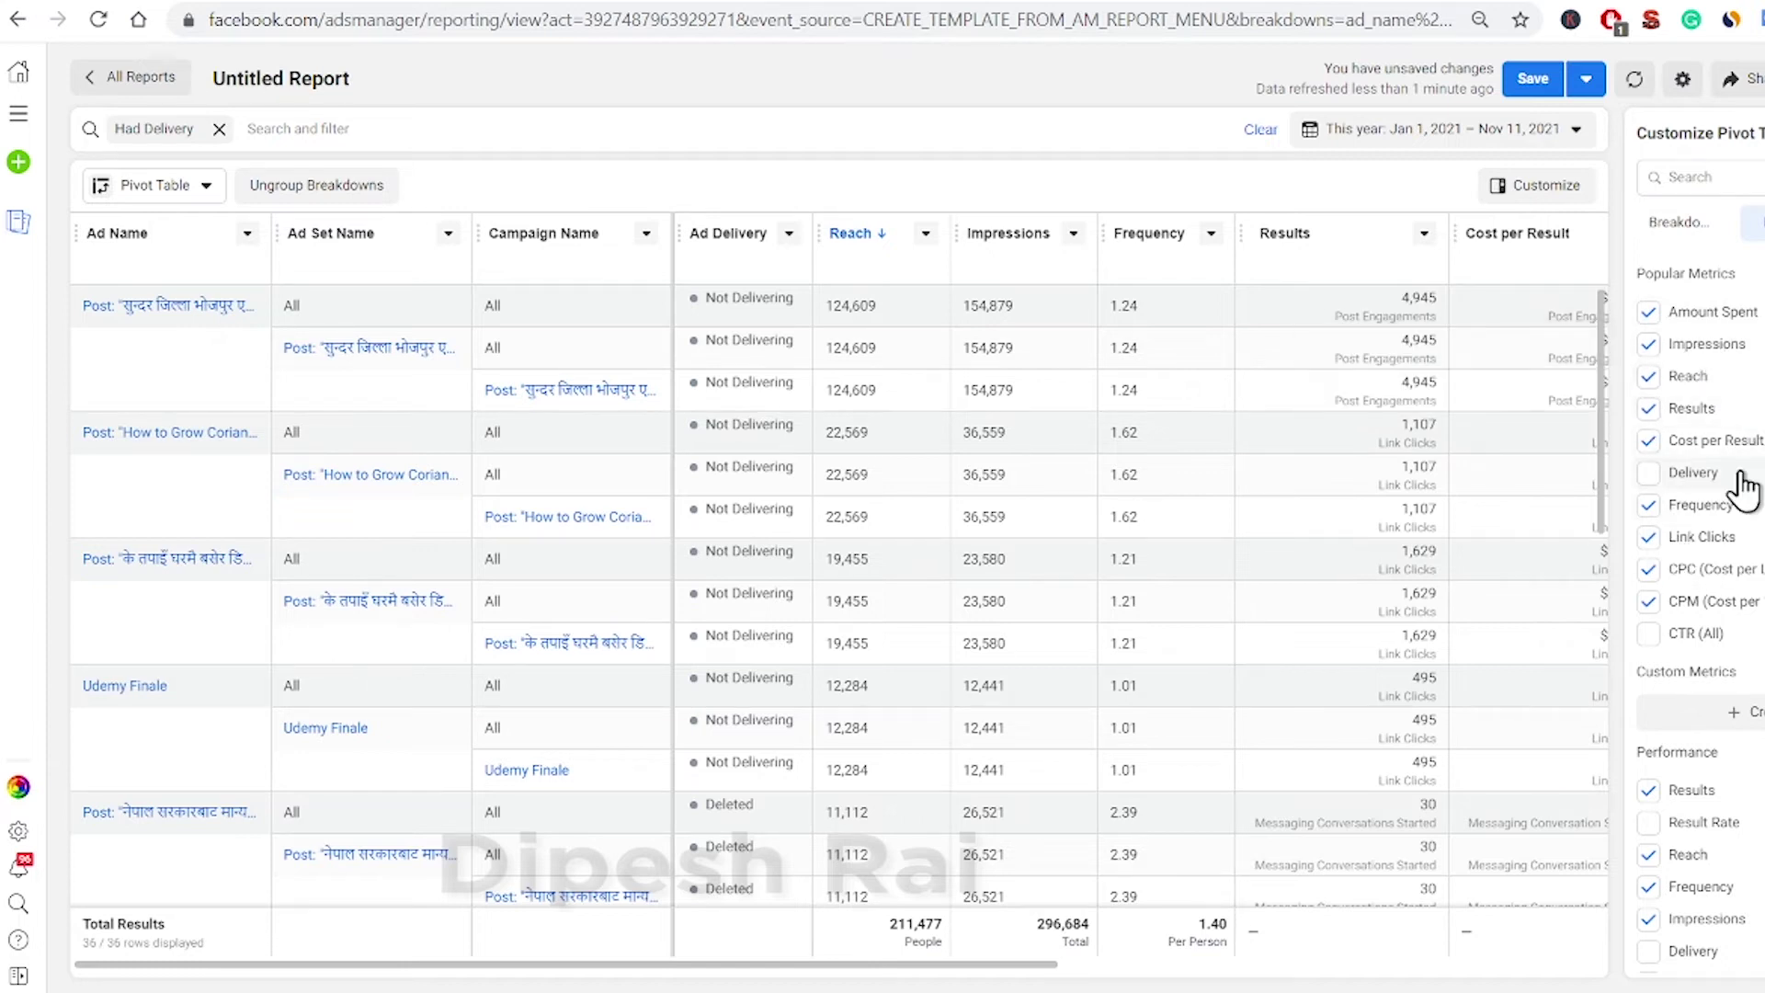
pyautogui.scroll(-2, 1738, 515)
pyautogui.scroll(-6, 1701, 597)
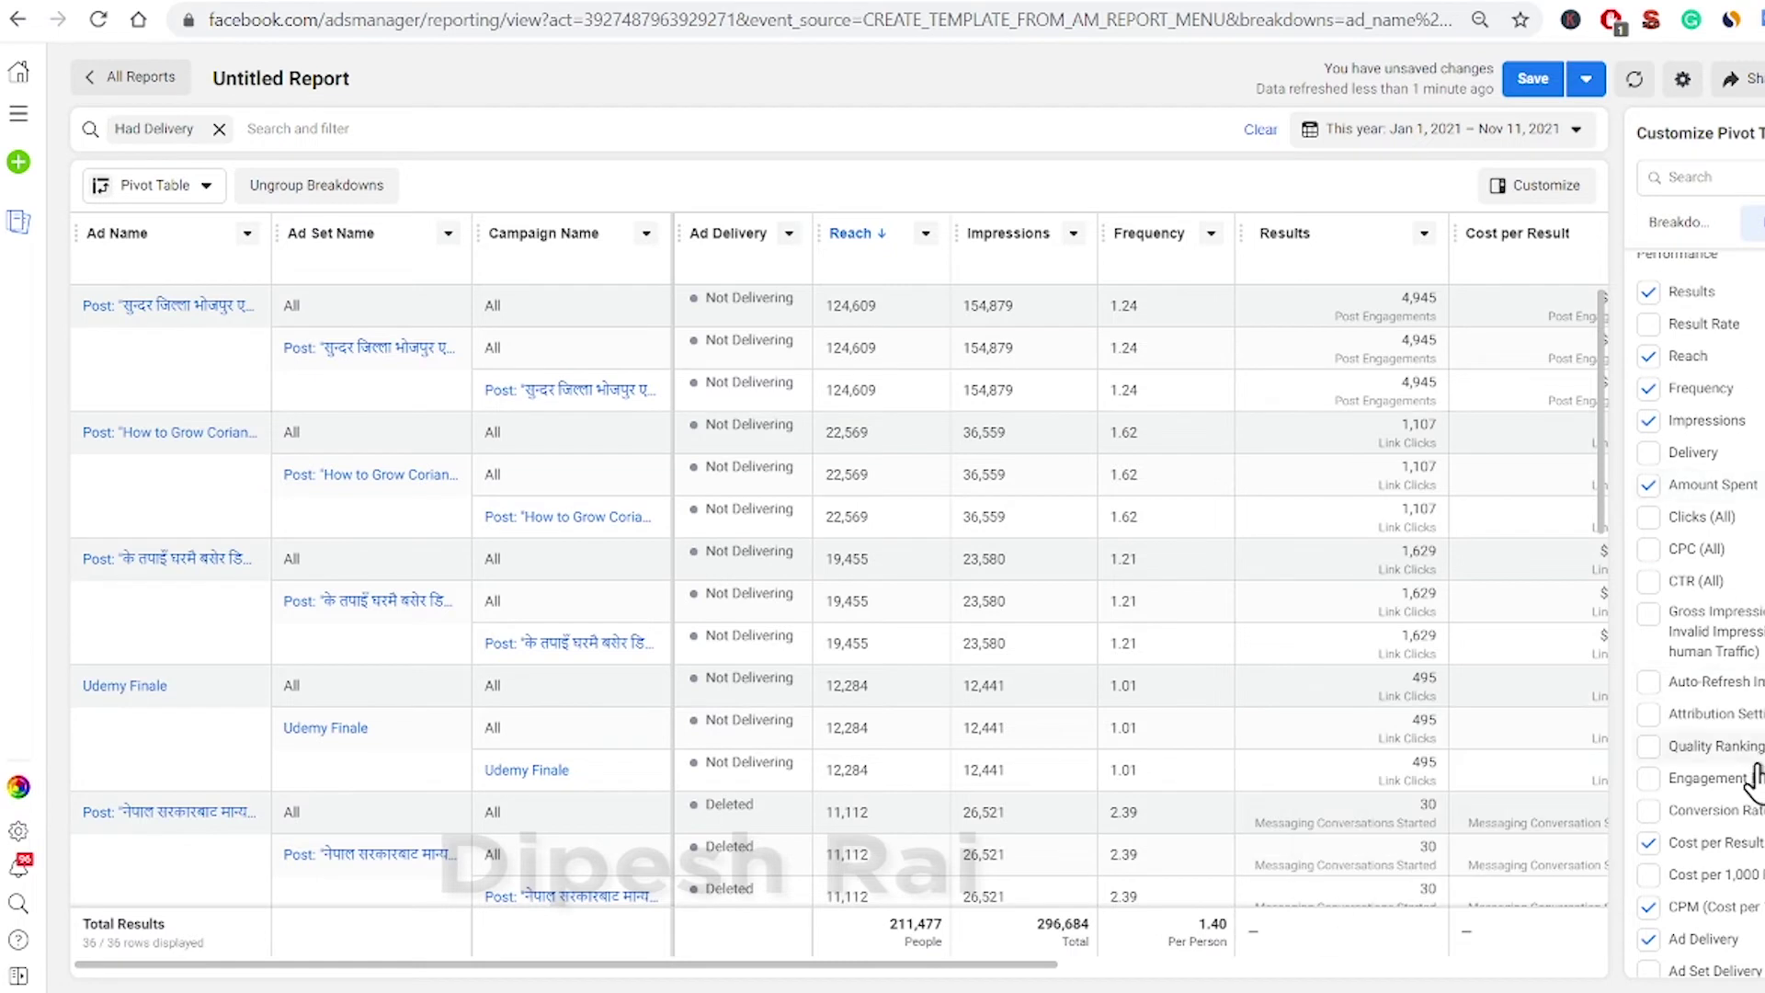
pyautogui.scroll(-4, 1700, 597)
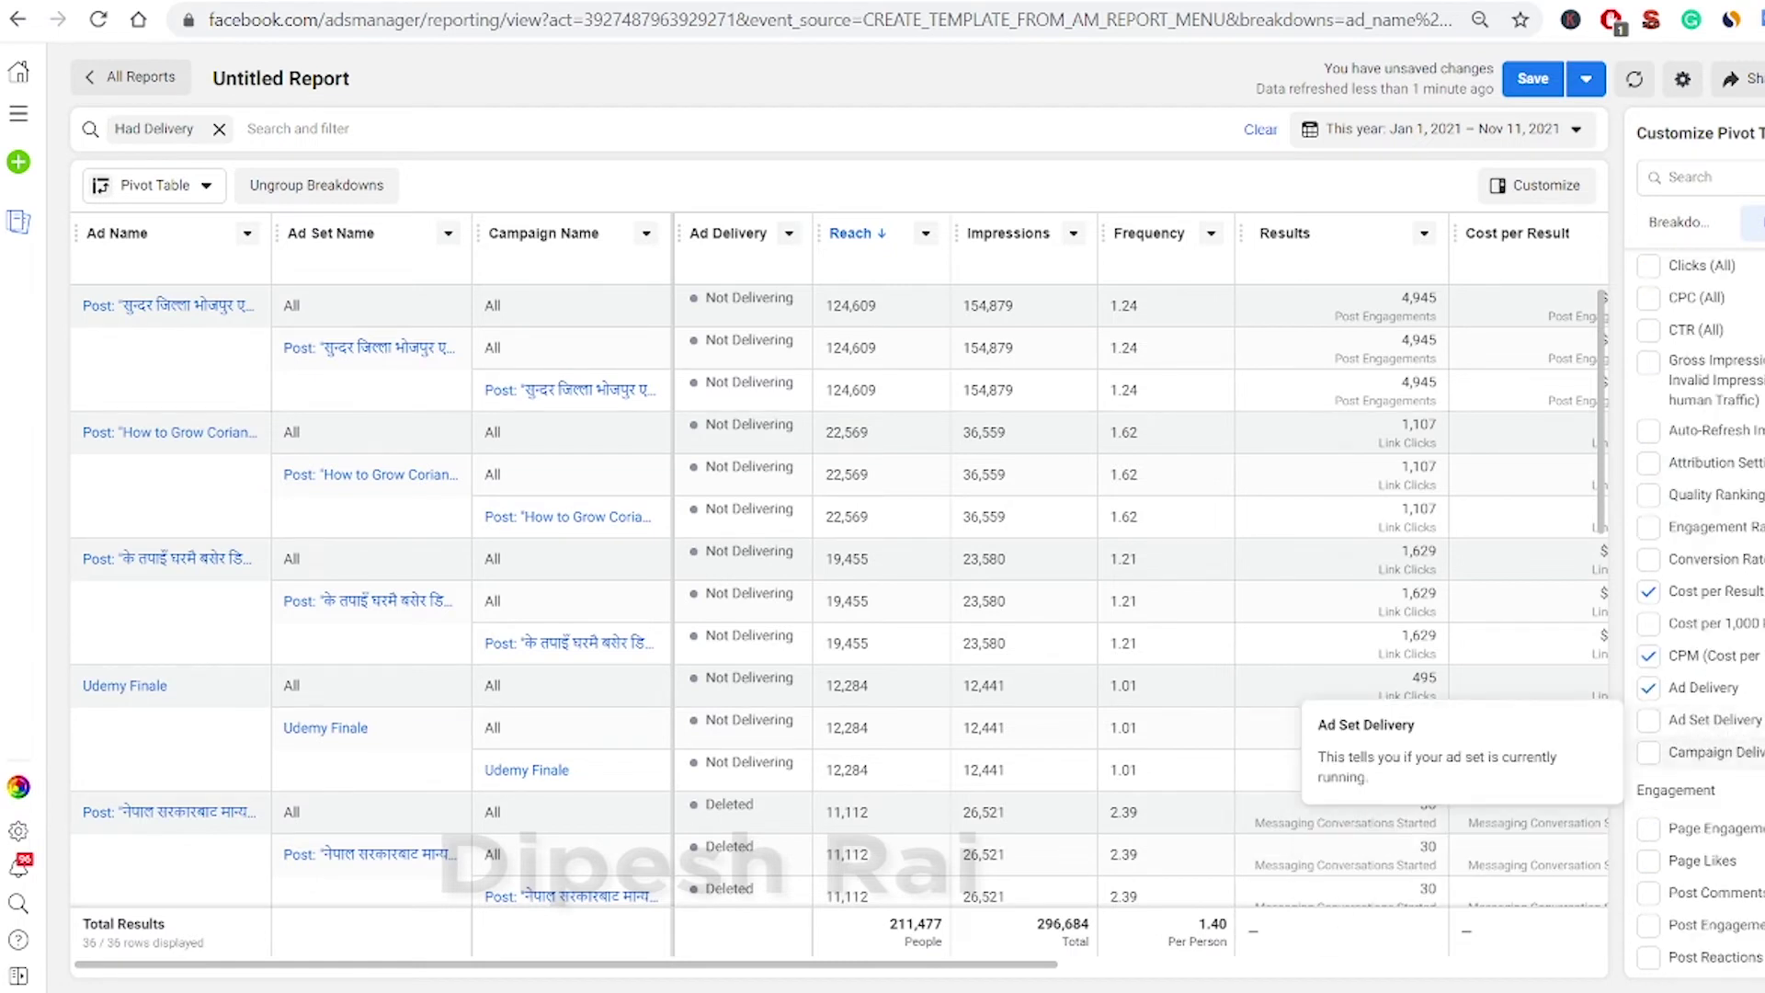
pyautogui.scroll(-6, 1728, 753)
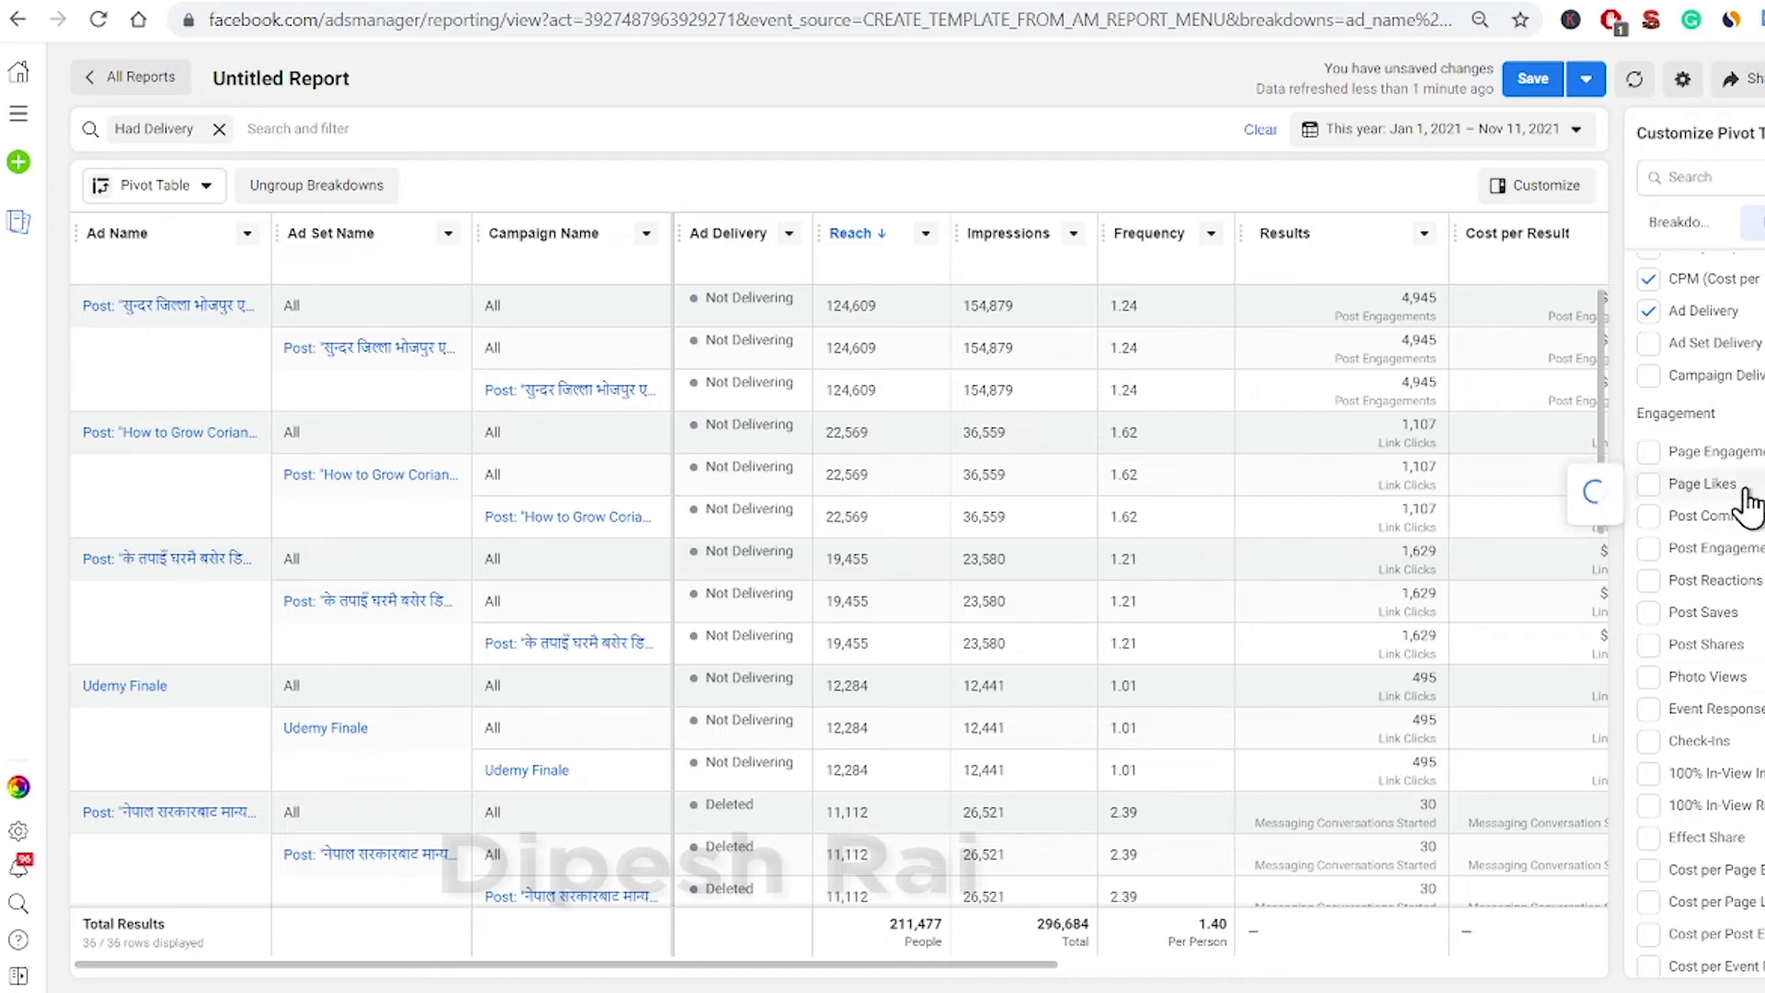
pyautogui.click(1649, 485)
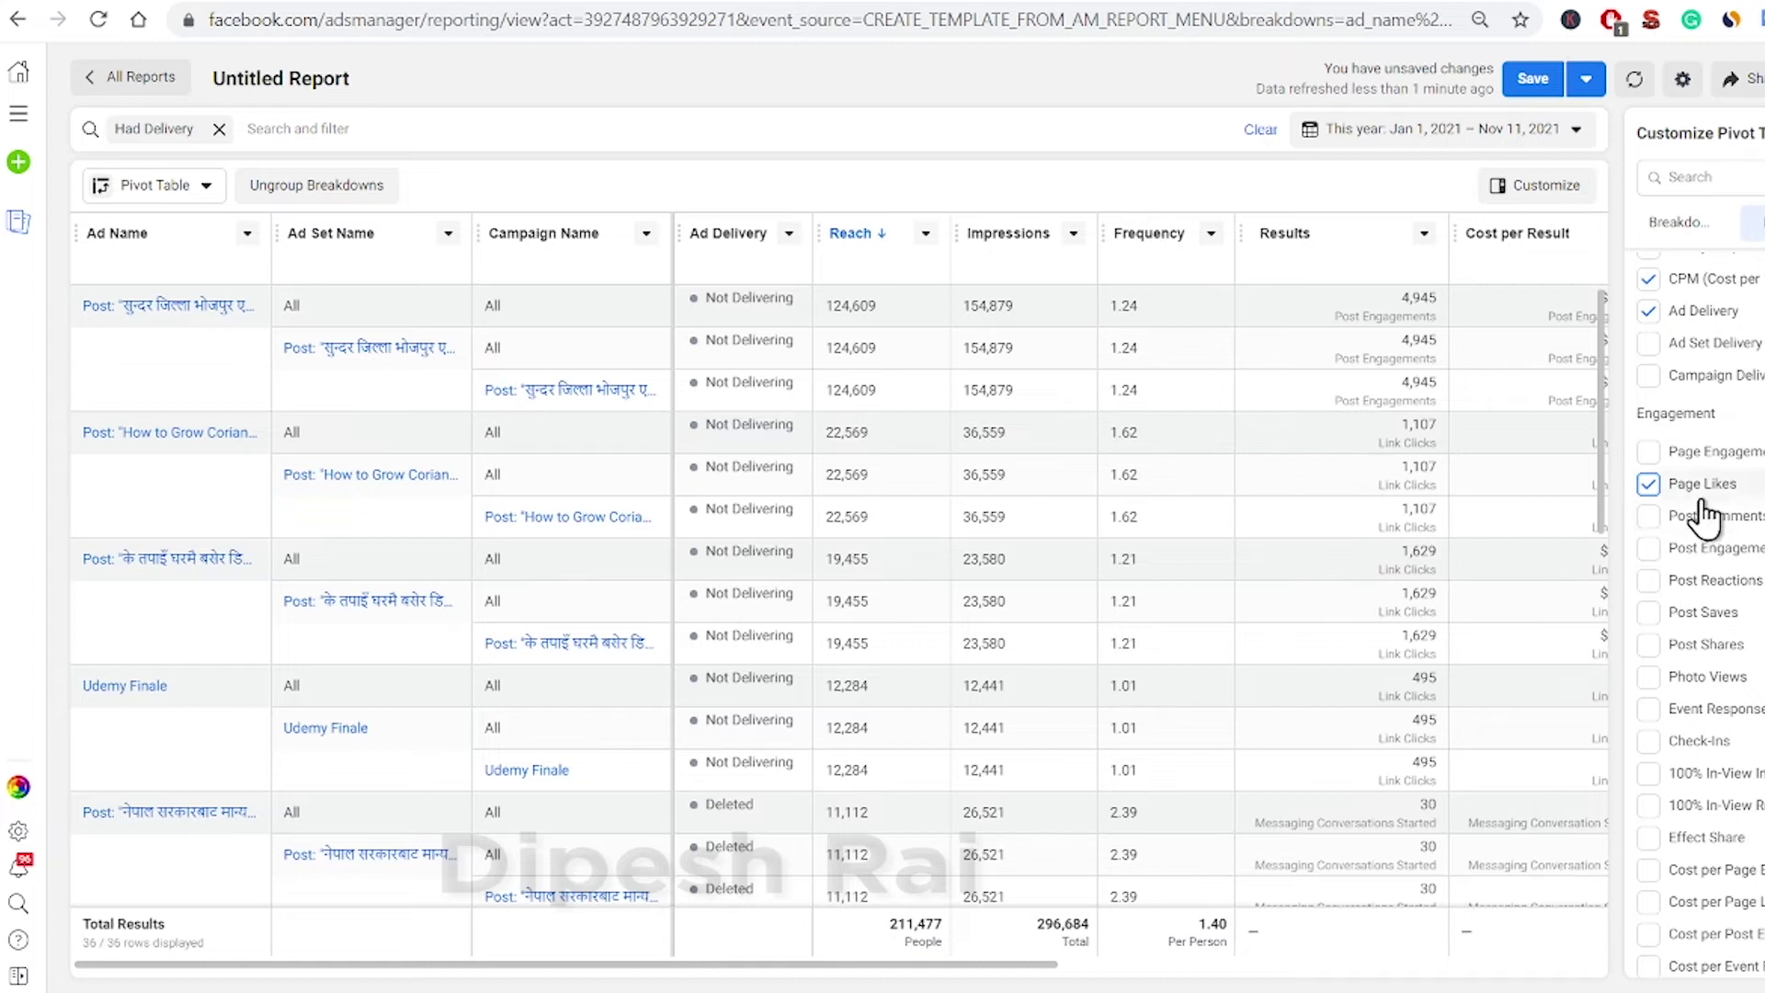
# Check the Page Likes column at the far end of the pivot table and remove that metric from the report.
pyautogui.moveTo(1024, 963); pyautogui.dragTo(1682, 969)
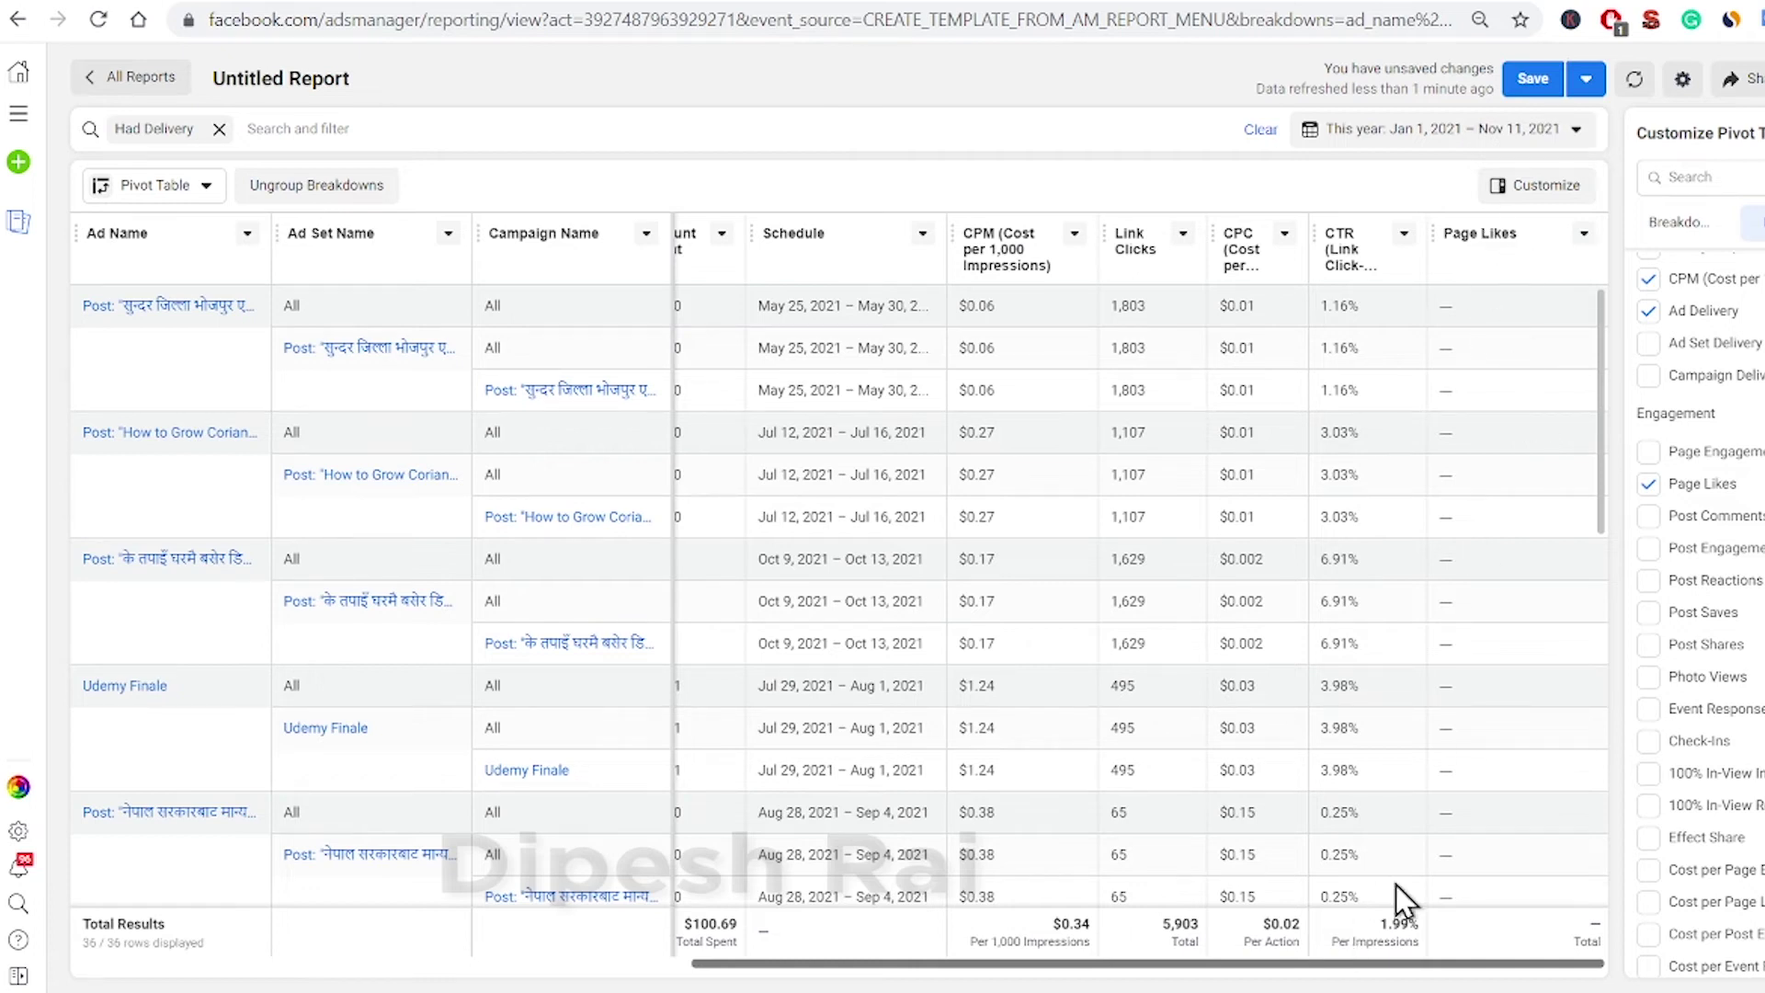
pyautogui.click(1648, 486)
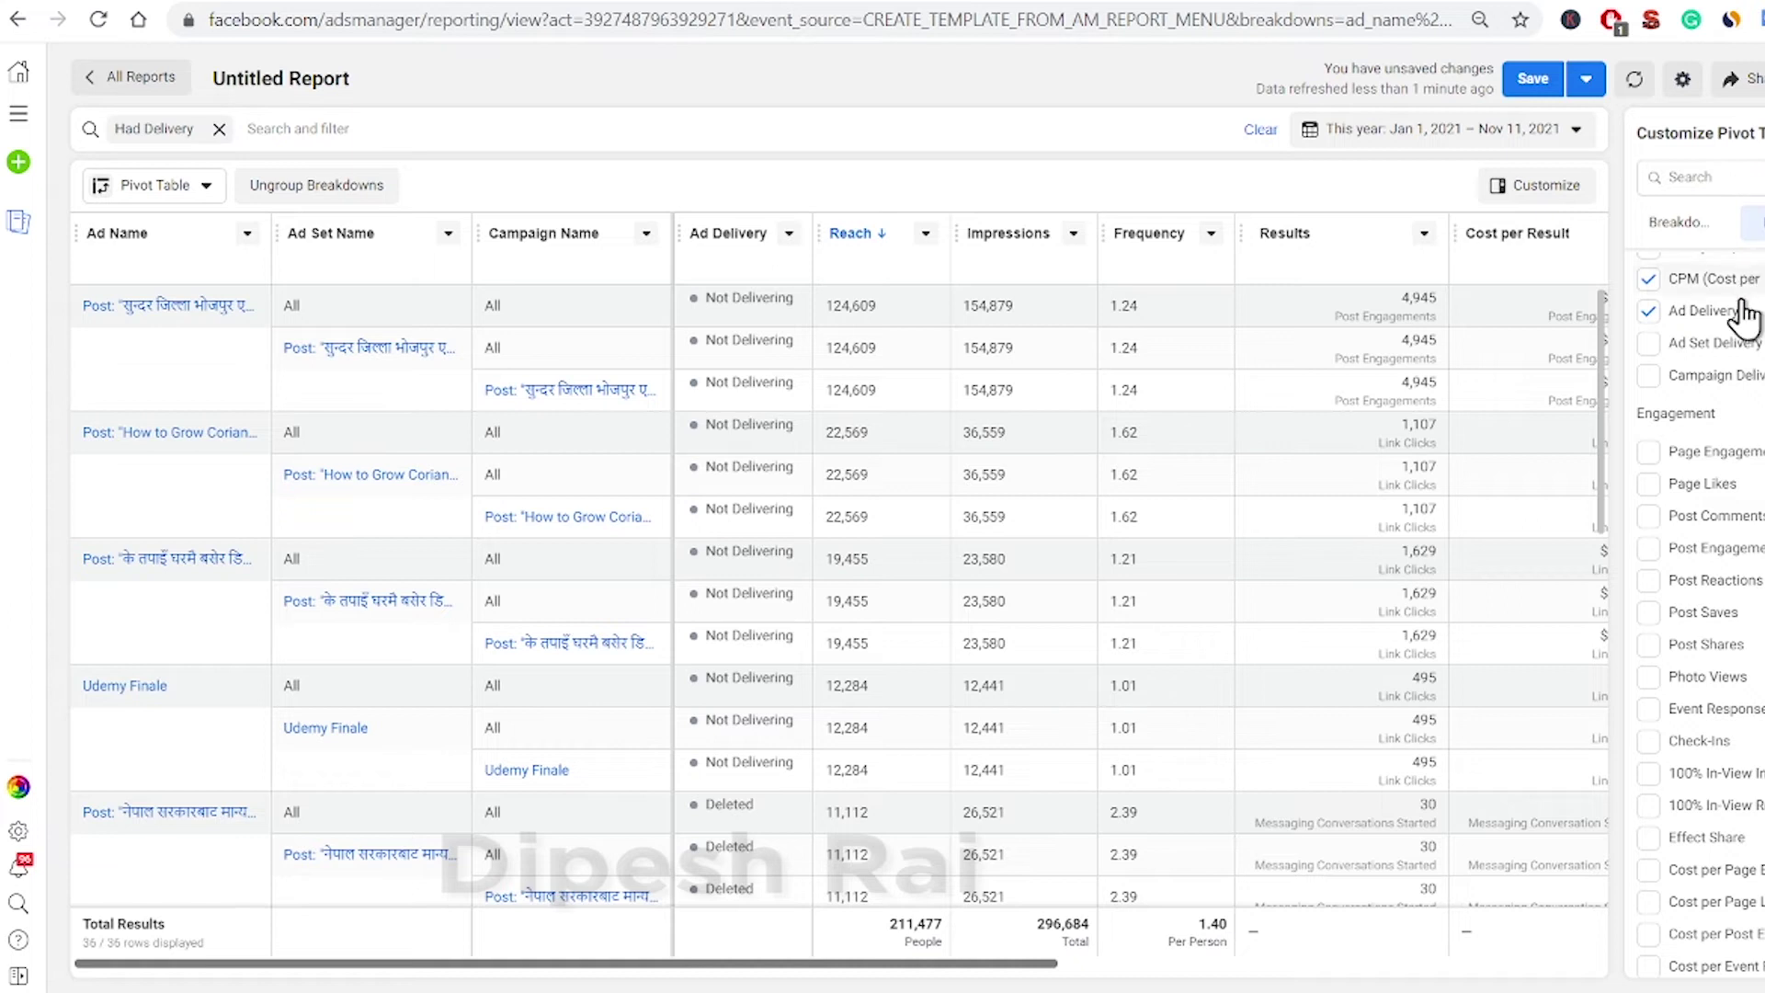
# Break the report down by the Image dynamic creative asset, look at the column, and remove that breakdown again.
pyautogui.click(1691, 225)
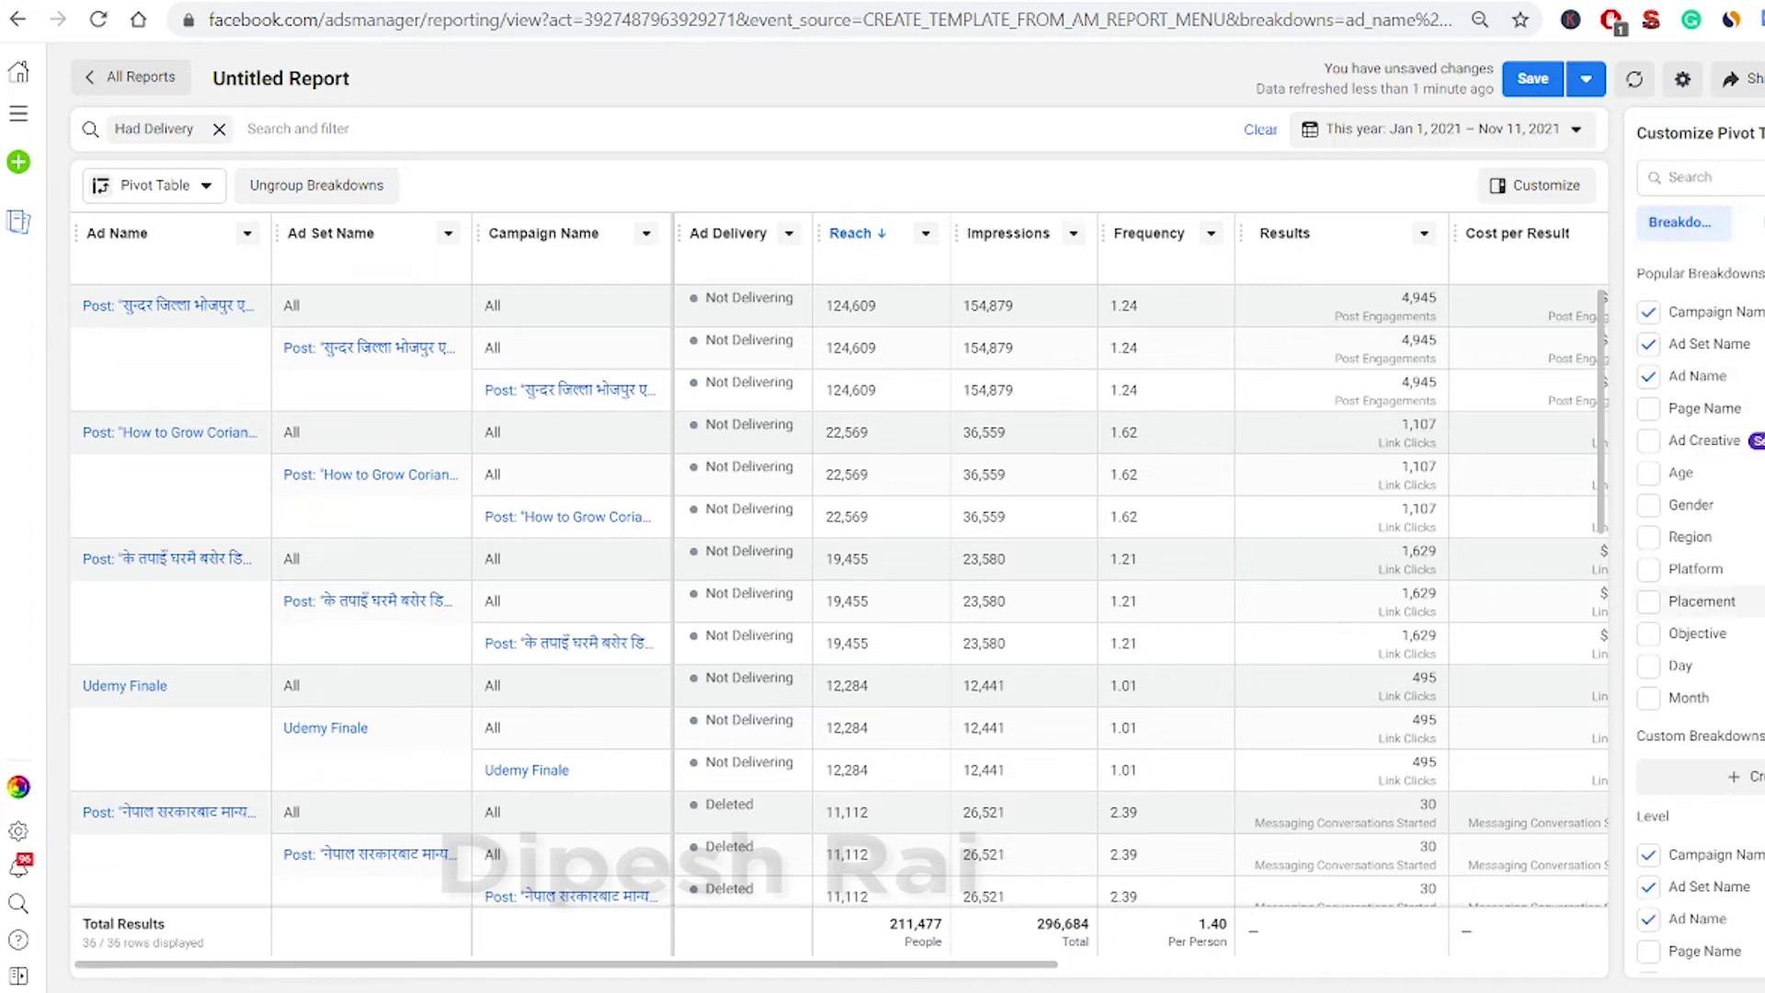
pyautogui.scroll(-10, 1750, 380)
pyautogui.scroll(-7, 1700, 643)
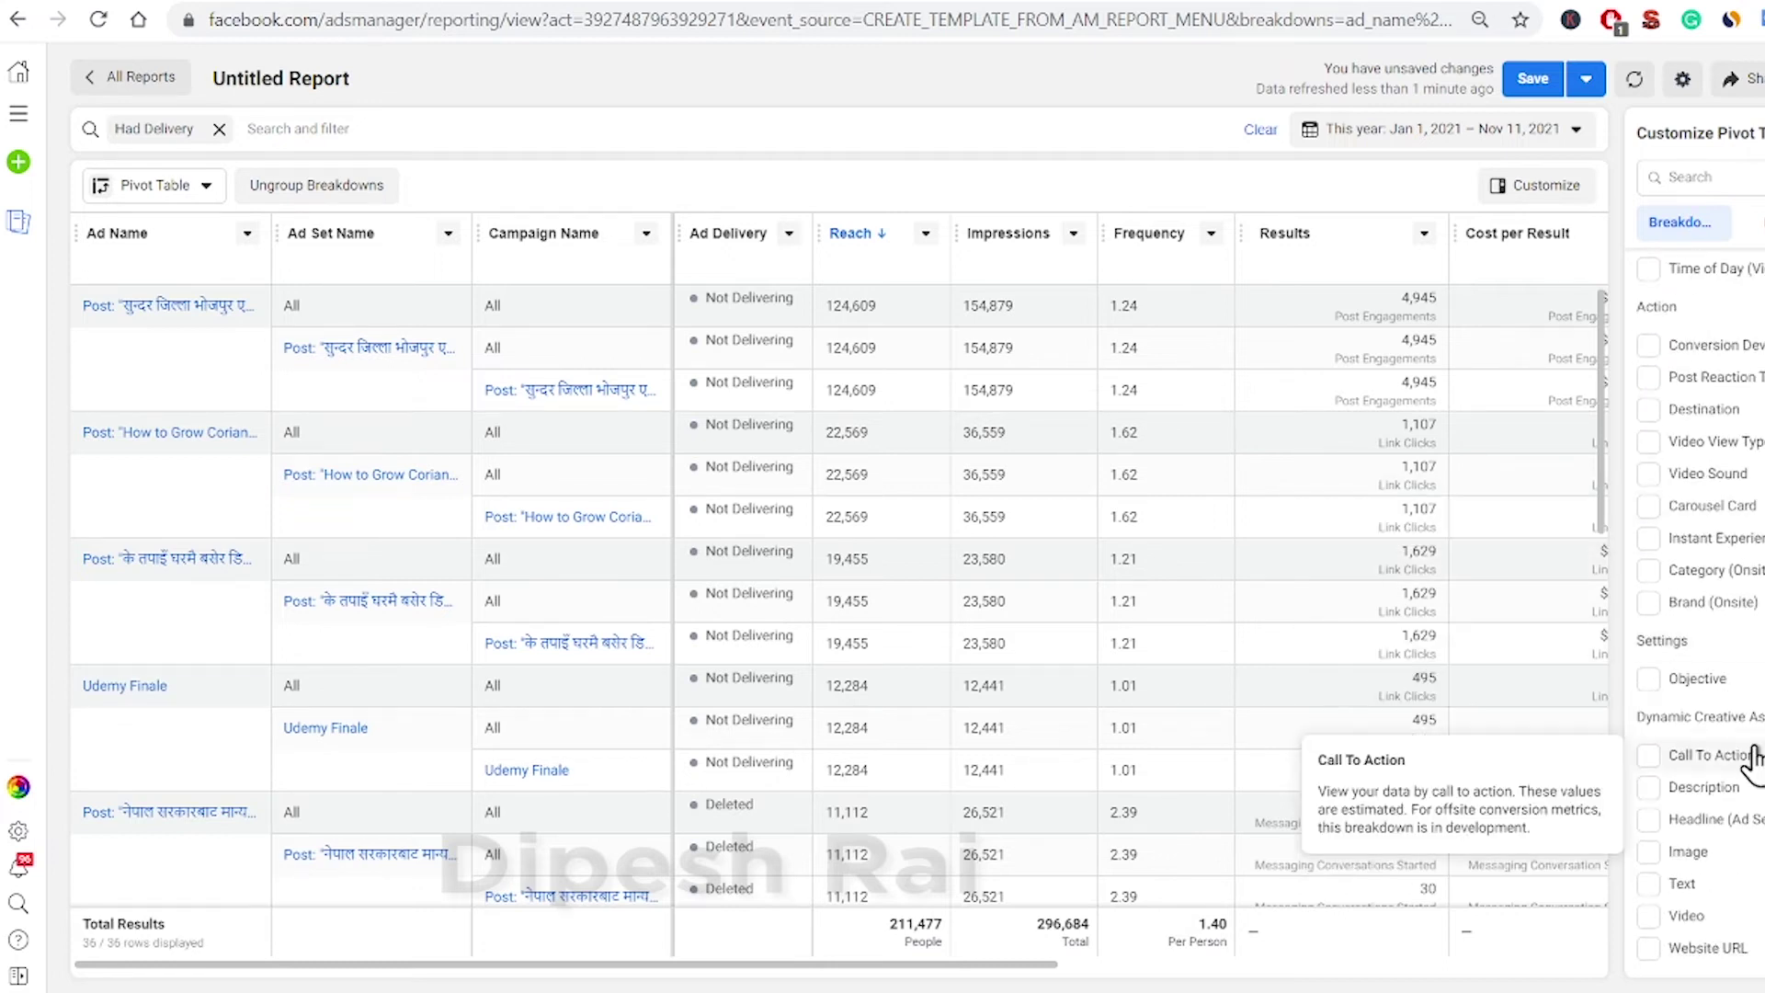
pyautogui.moveTo(1741, 867)
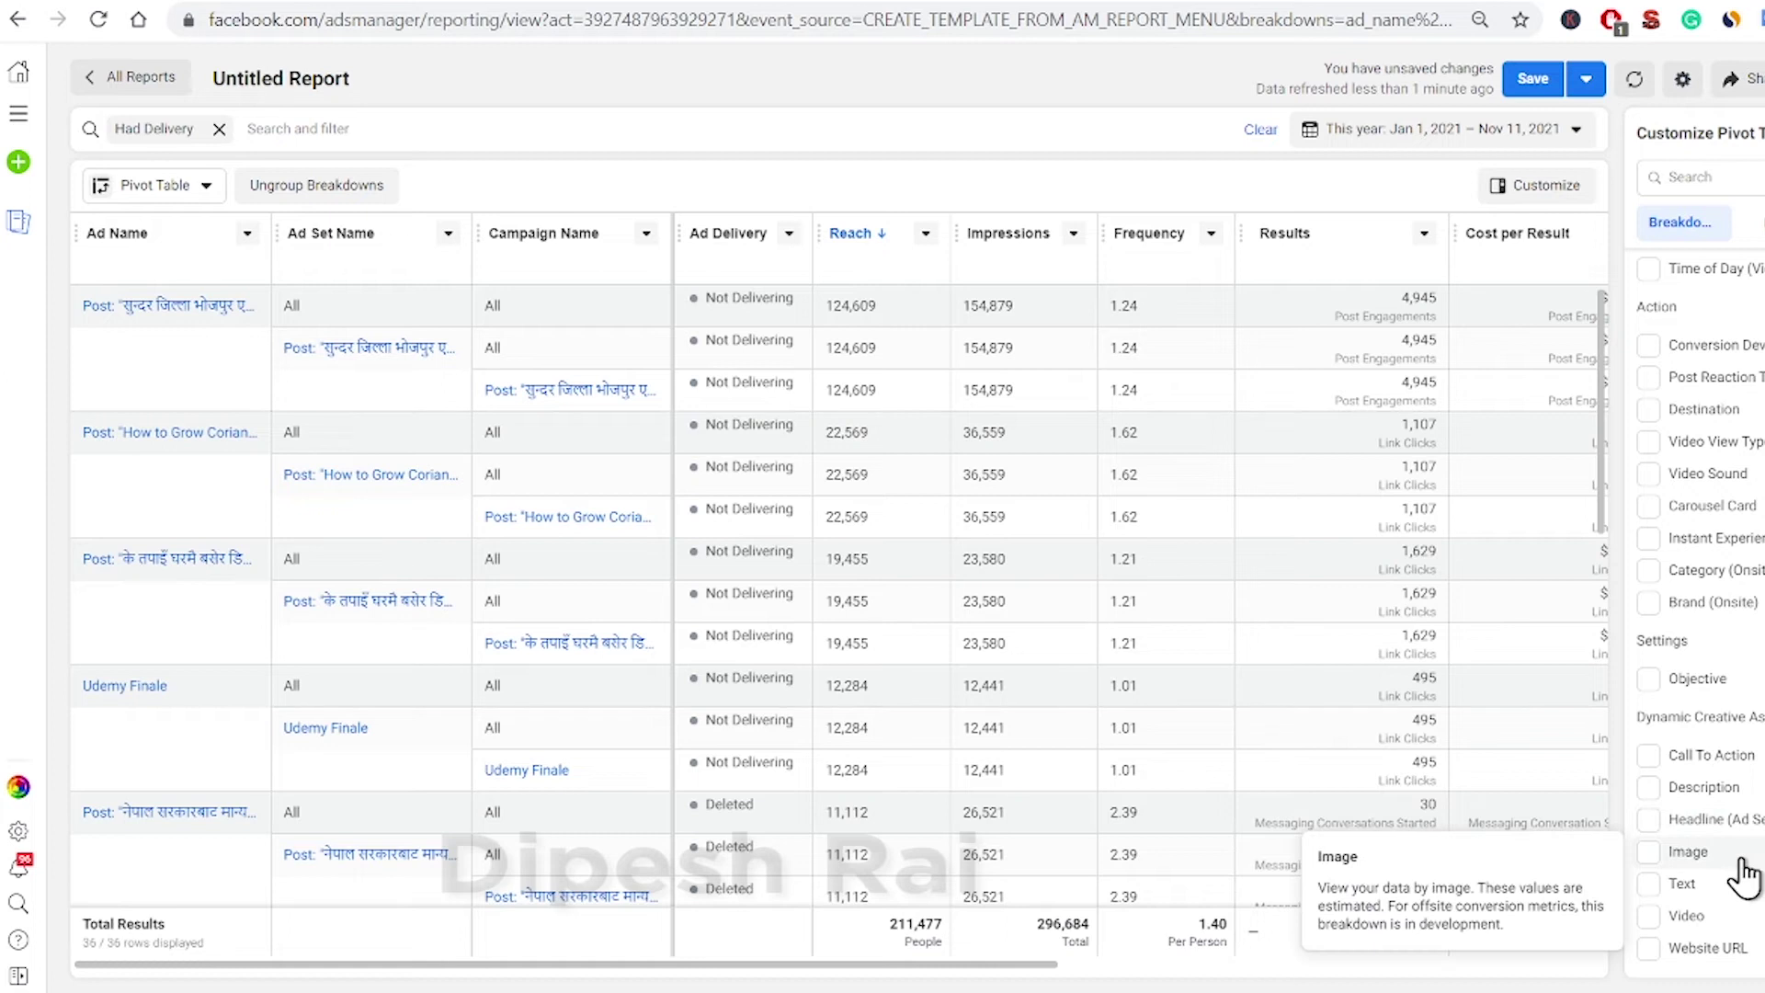
pyautogui.click(1650, 854)
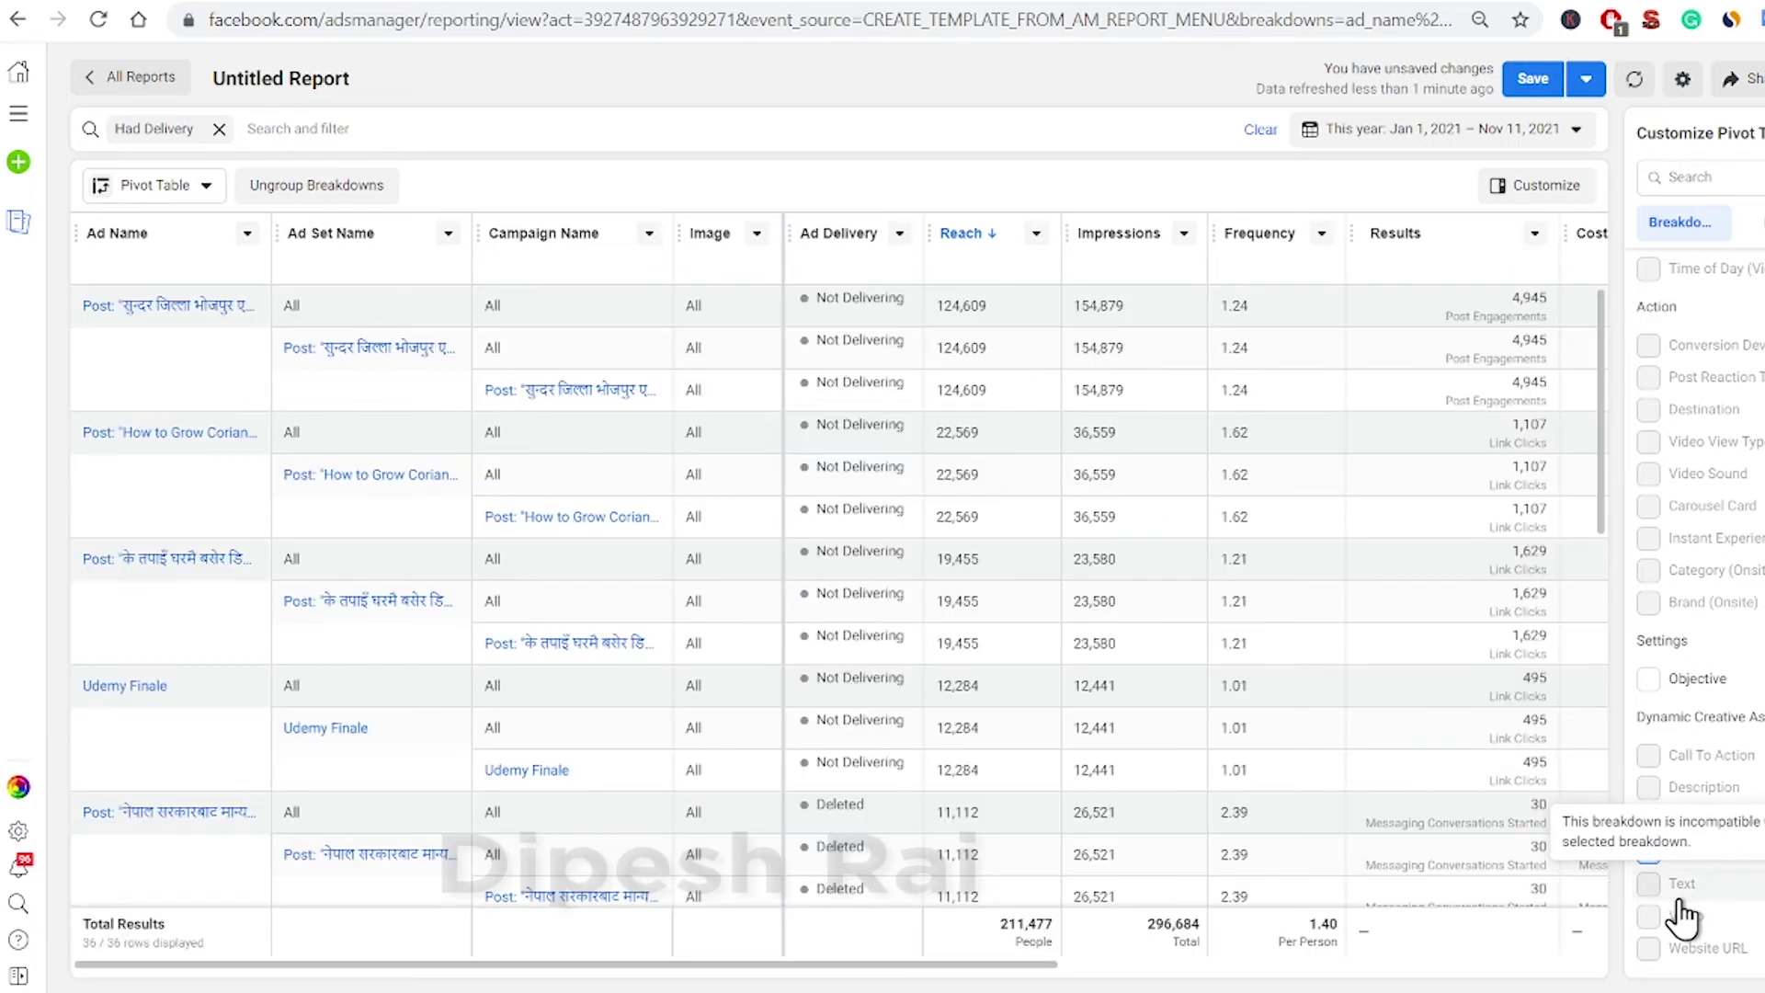
pyautogui.scroll(-10, 899, 543)
pyautogui.scroll(10, 895, 581)
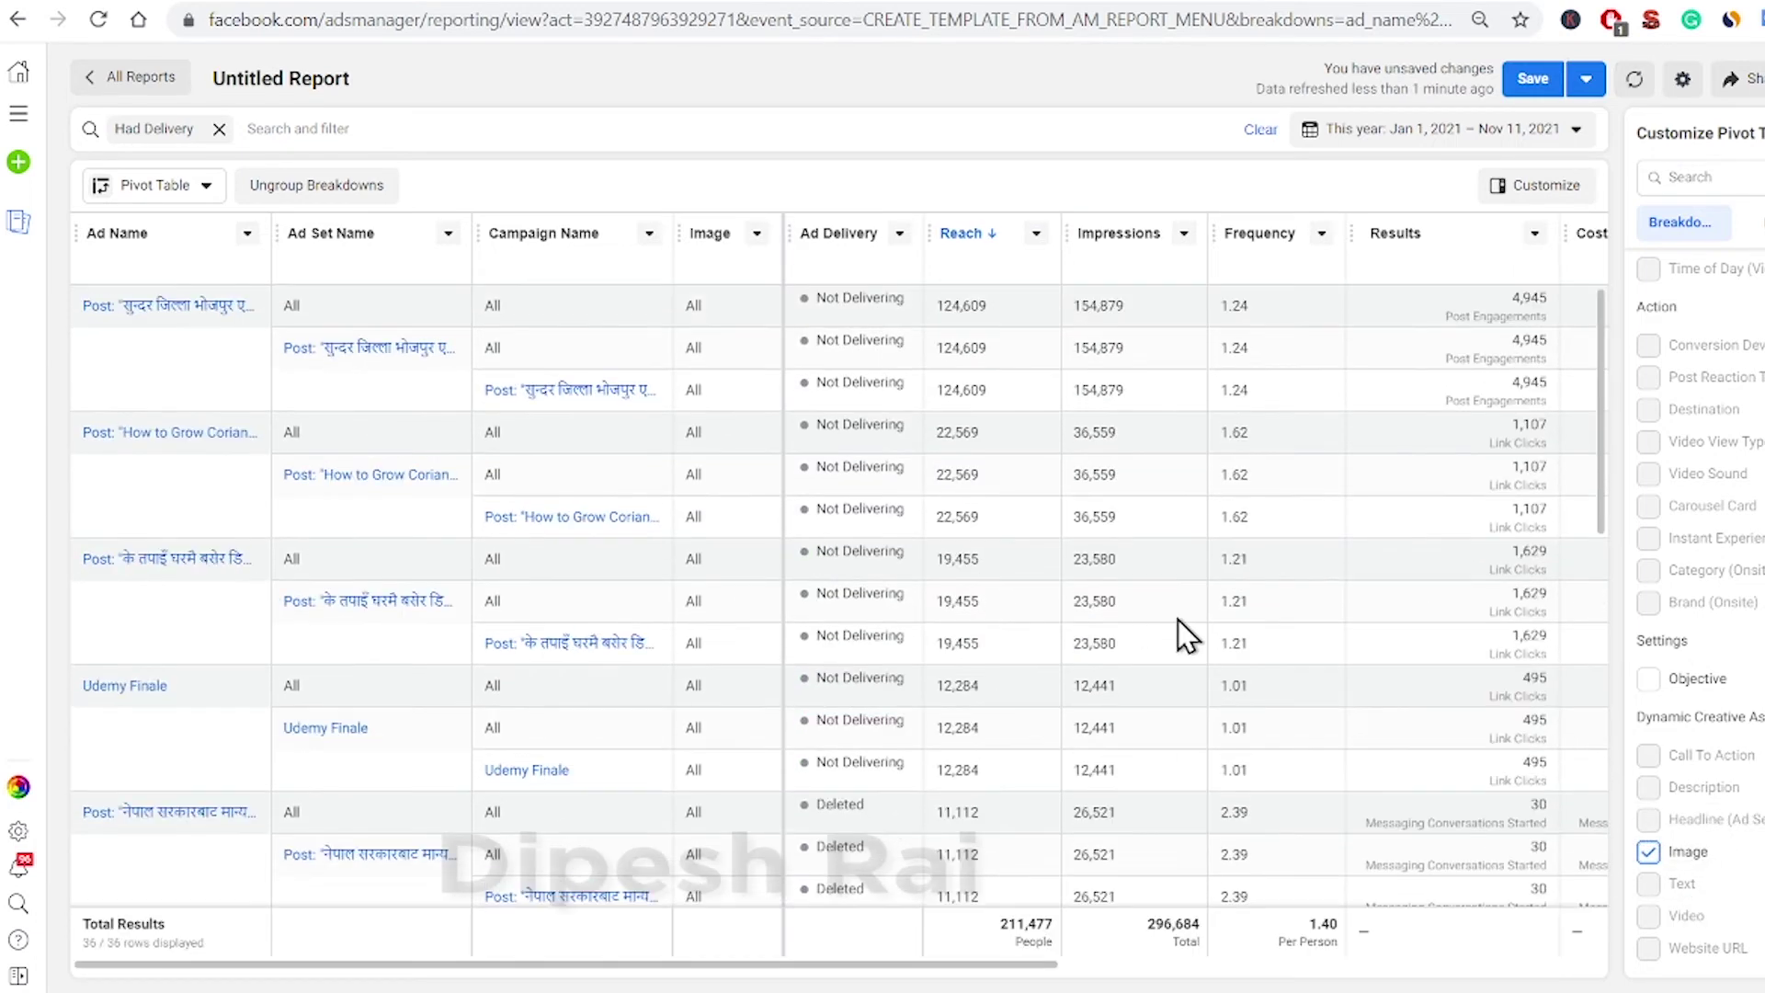
pyautogui.click(1648, 853)
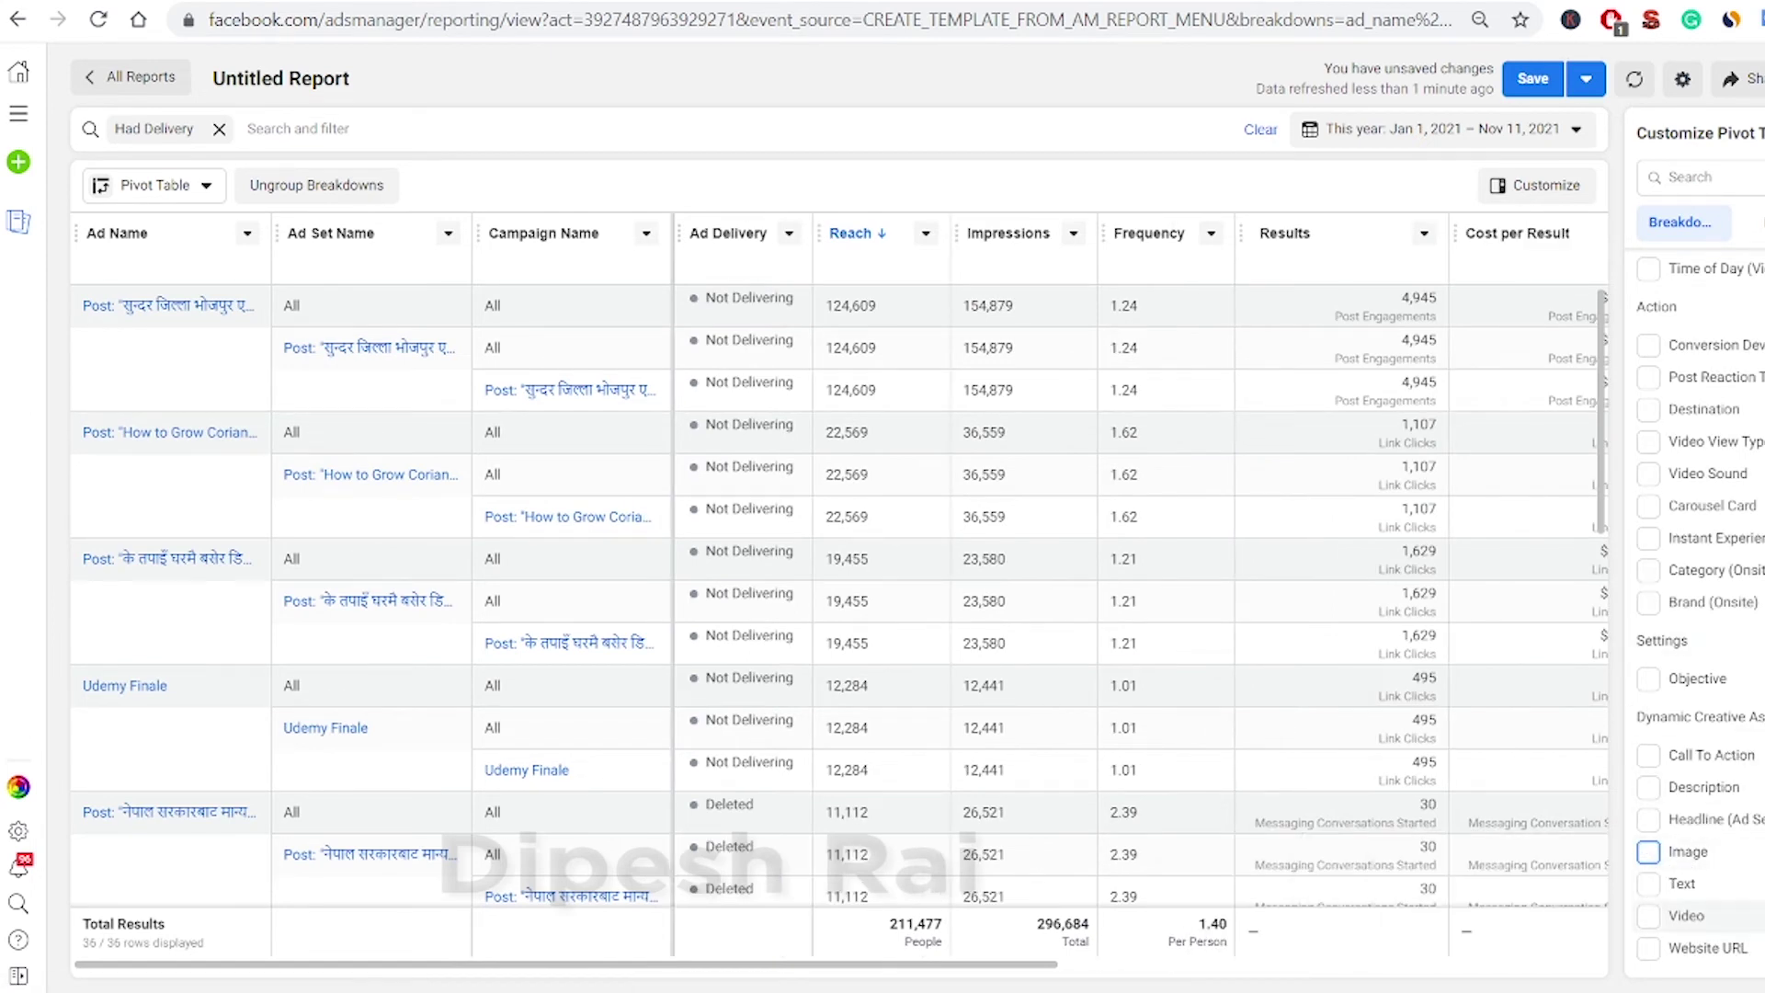
# Try the Video and Website URL dynamic creative breakdowns one at a time, removing each after viewing it.
pyautogui.click(1647, 916)
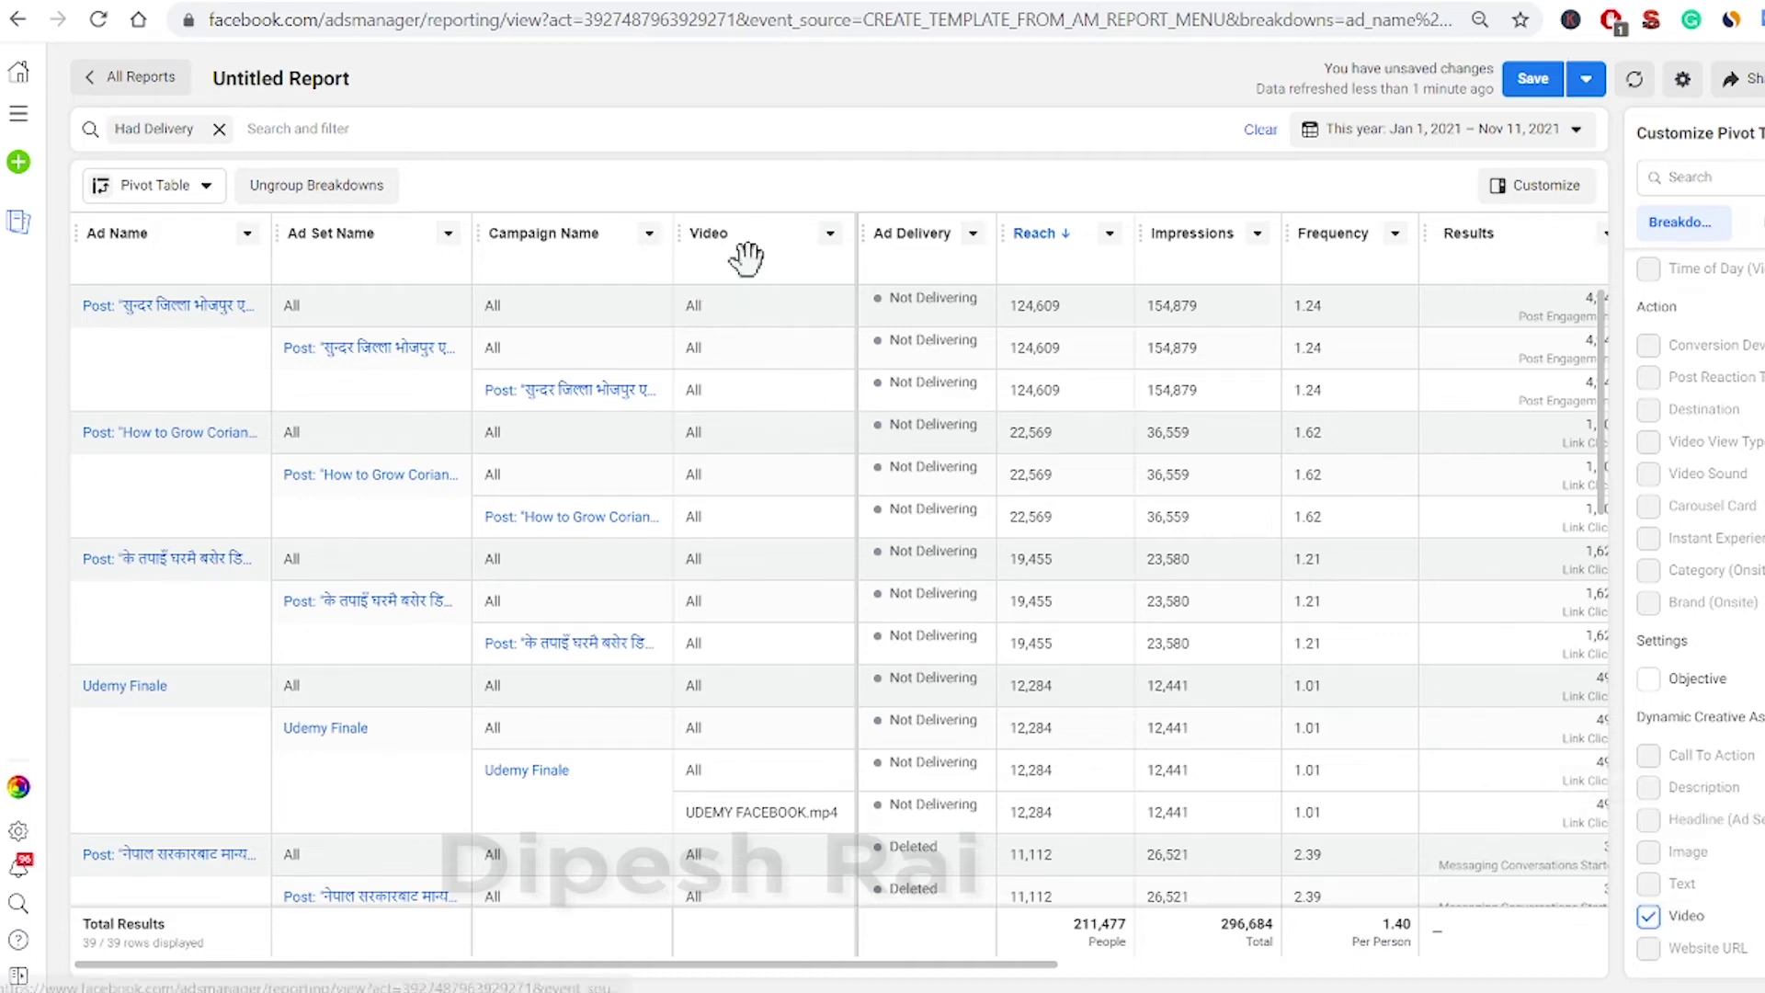
pyautogui.click(1645, 919)
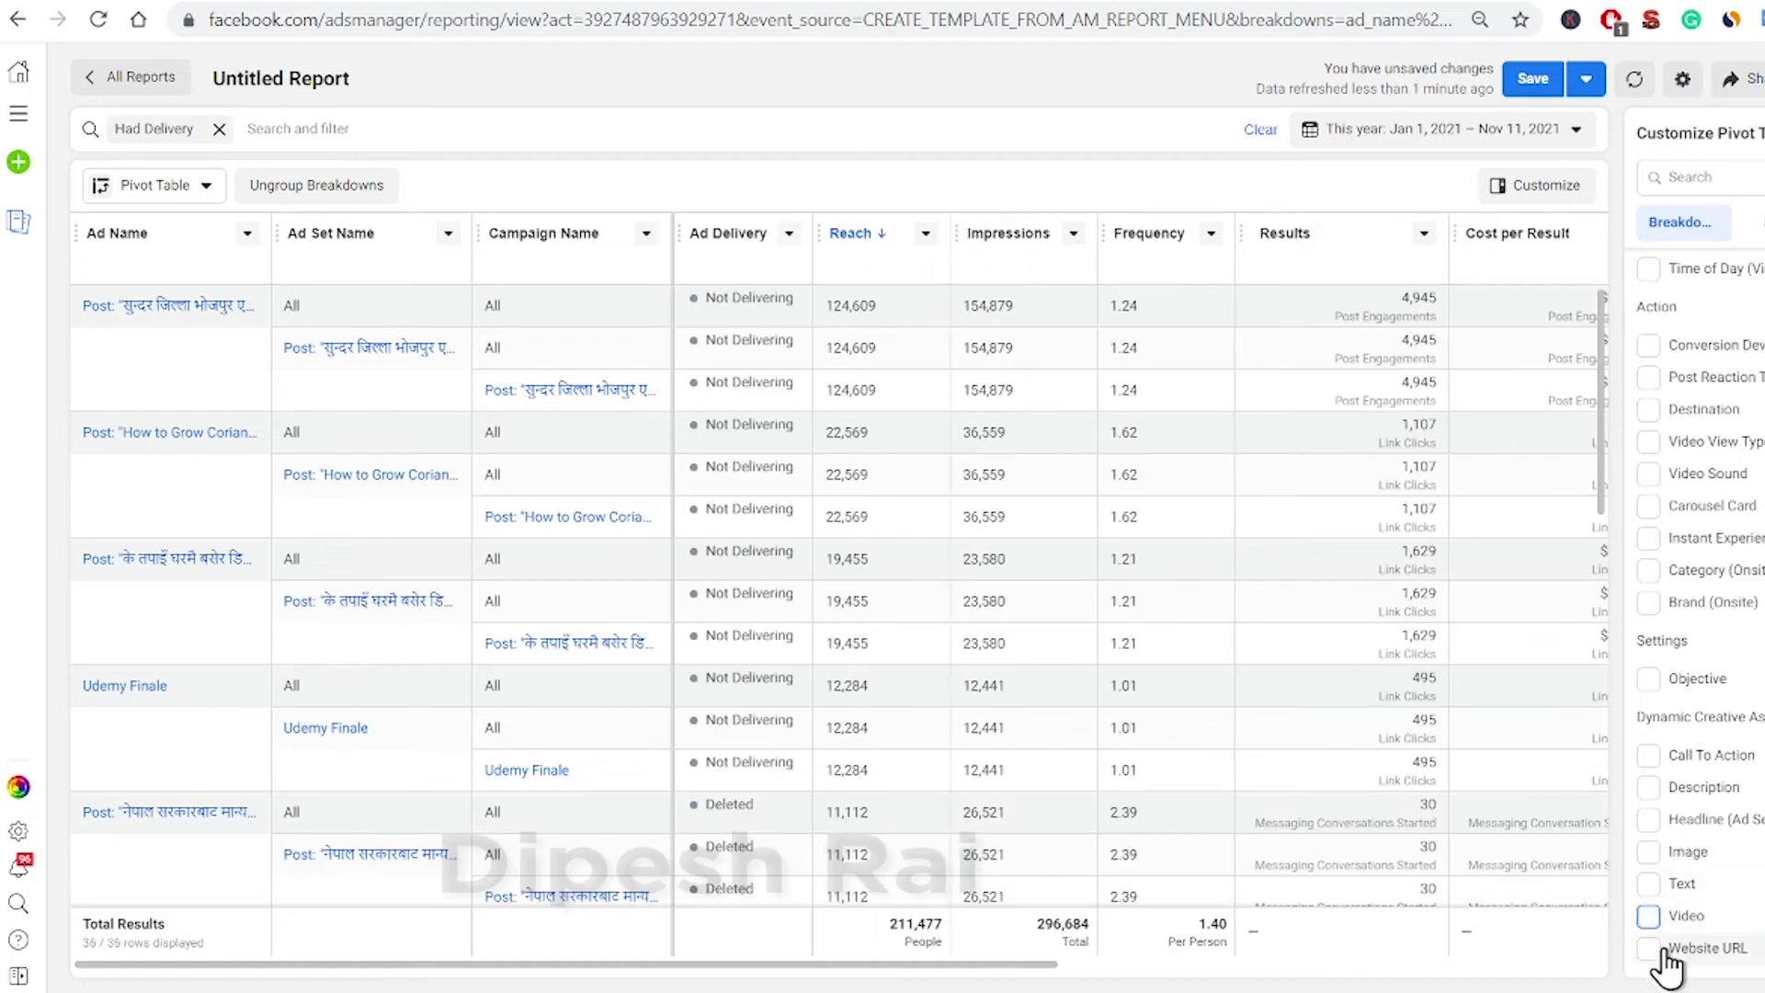
pyautogui.click(1648, 948)
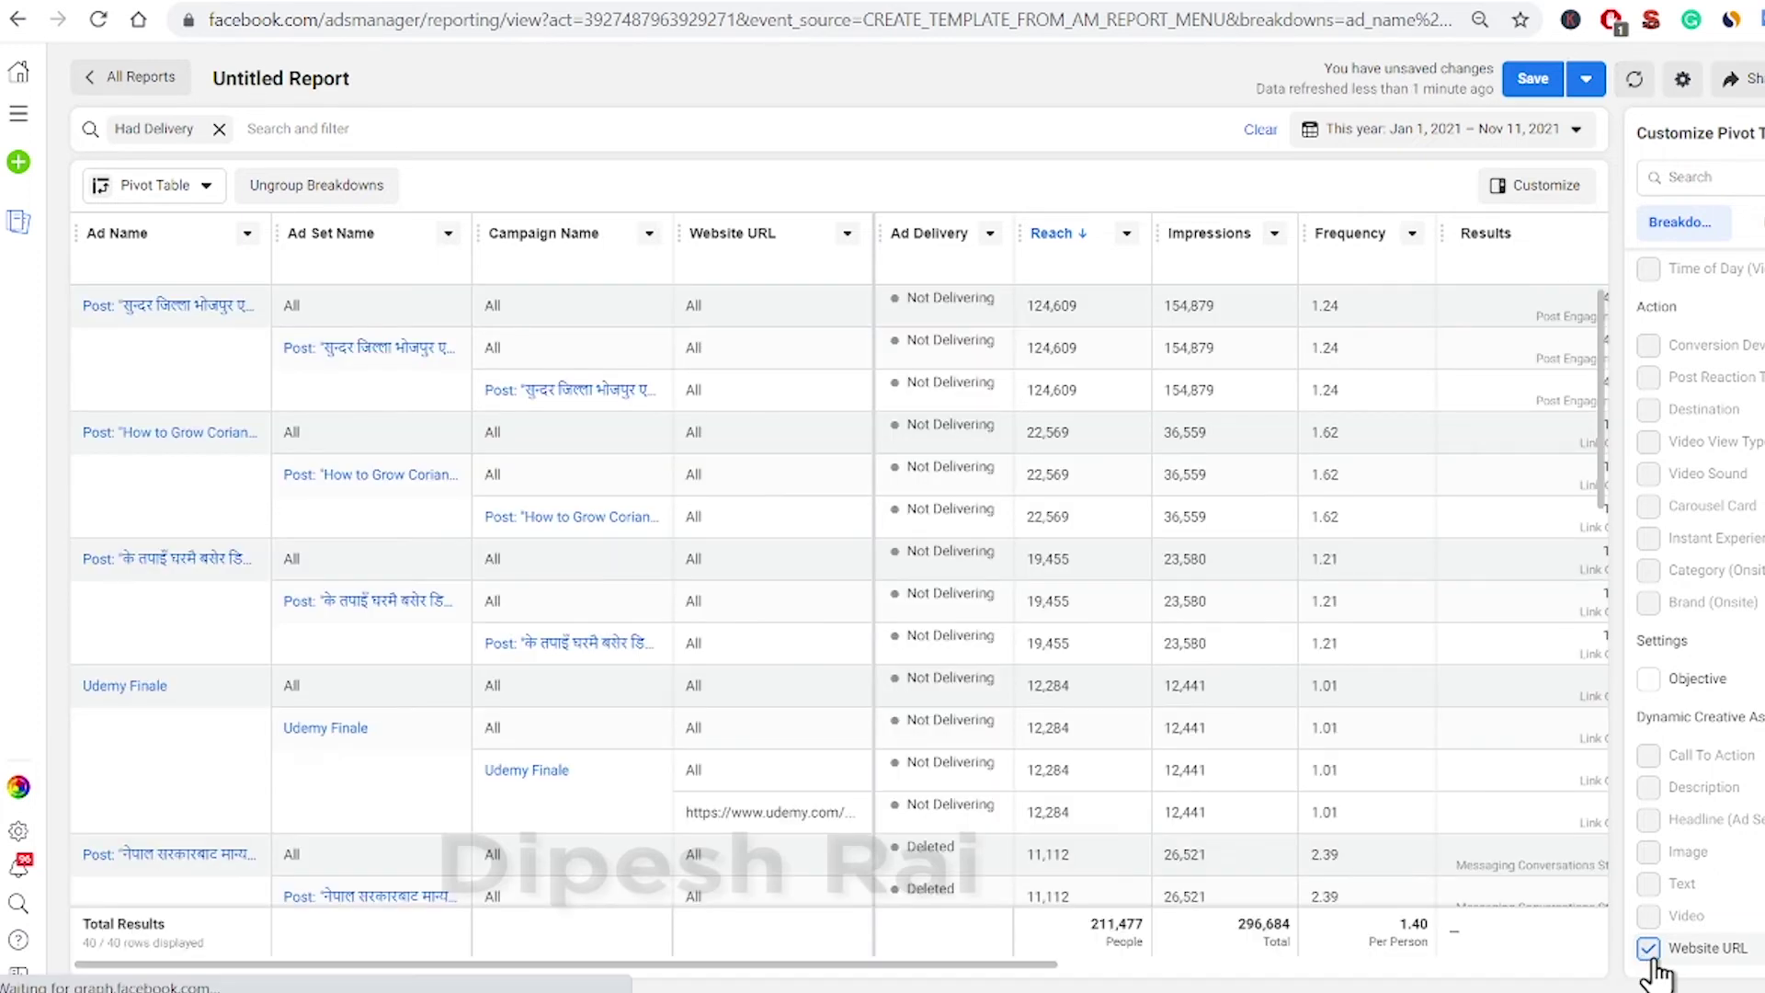
pyautogui.click(1647, 948)
pyautogui.scroll(10, 1691, 644)
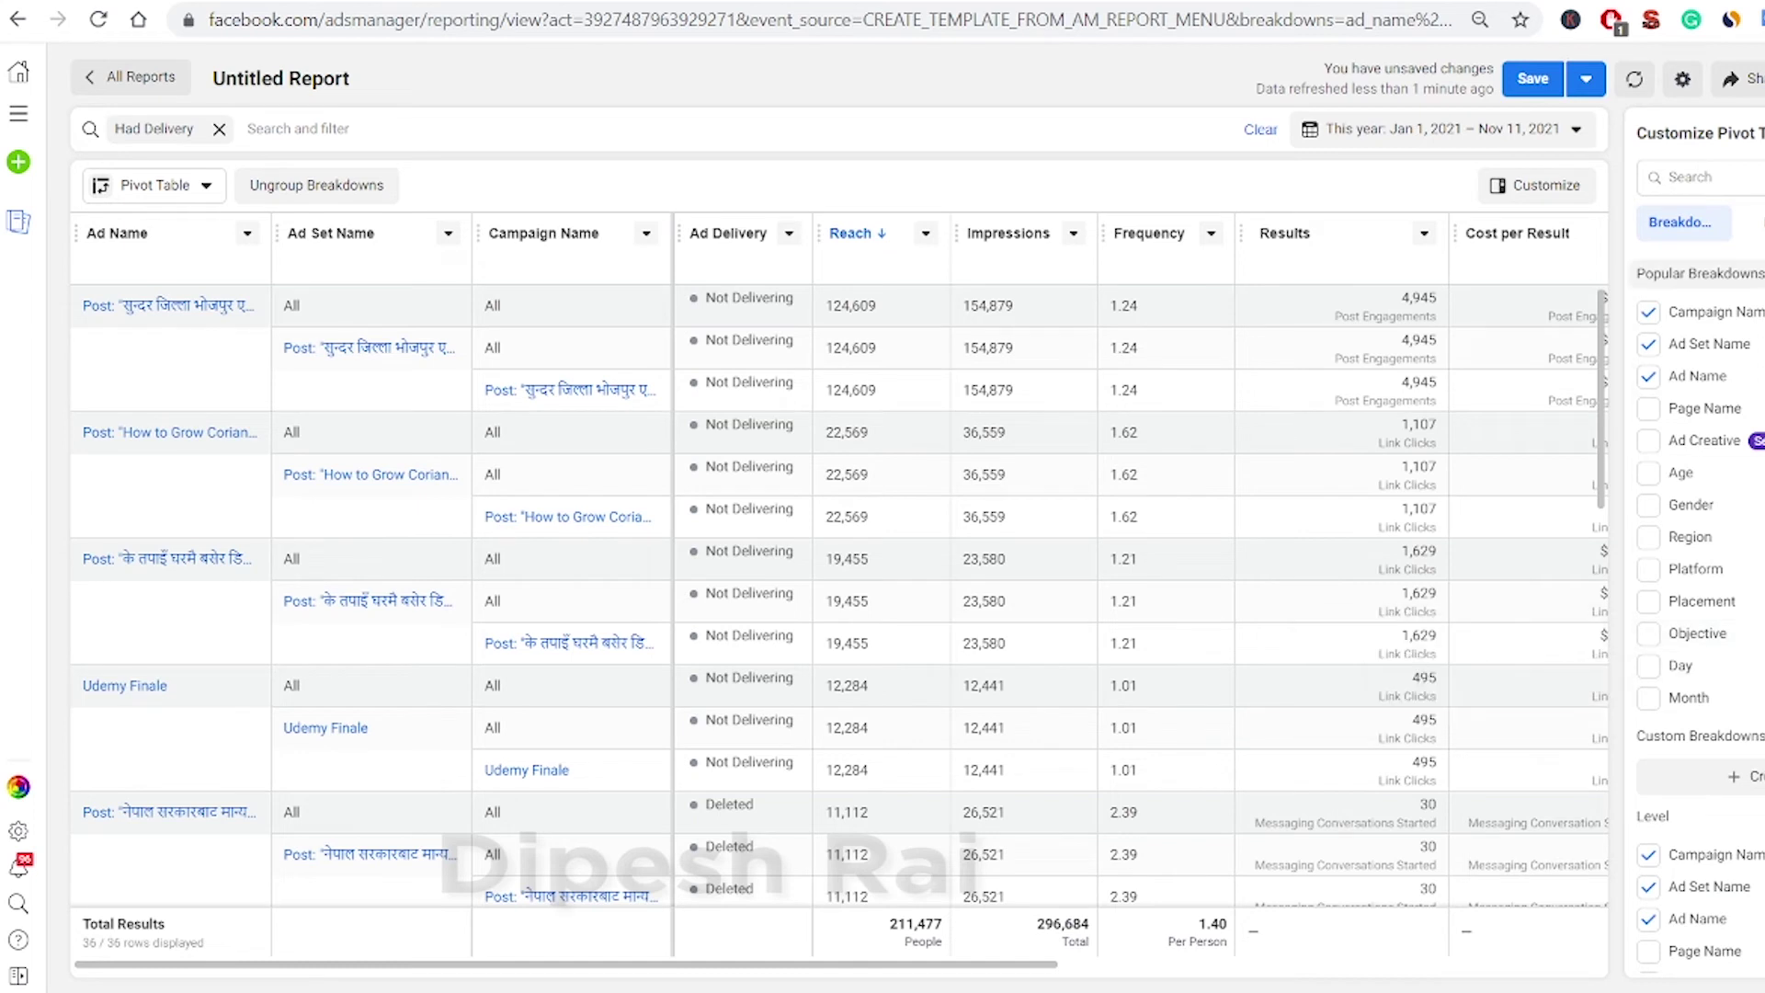
# Search the breakdowns for "age", preview the report by Age, then remove that breakdown and clear the search.
pyautogui.click(1722, 179)
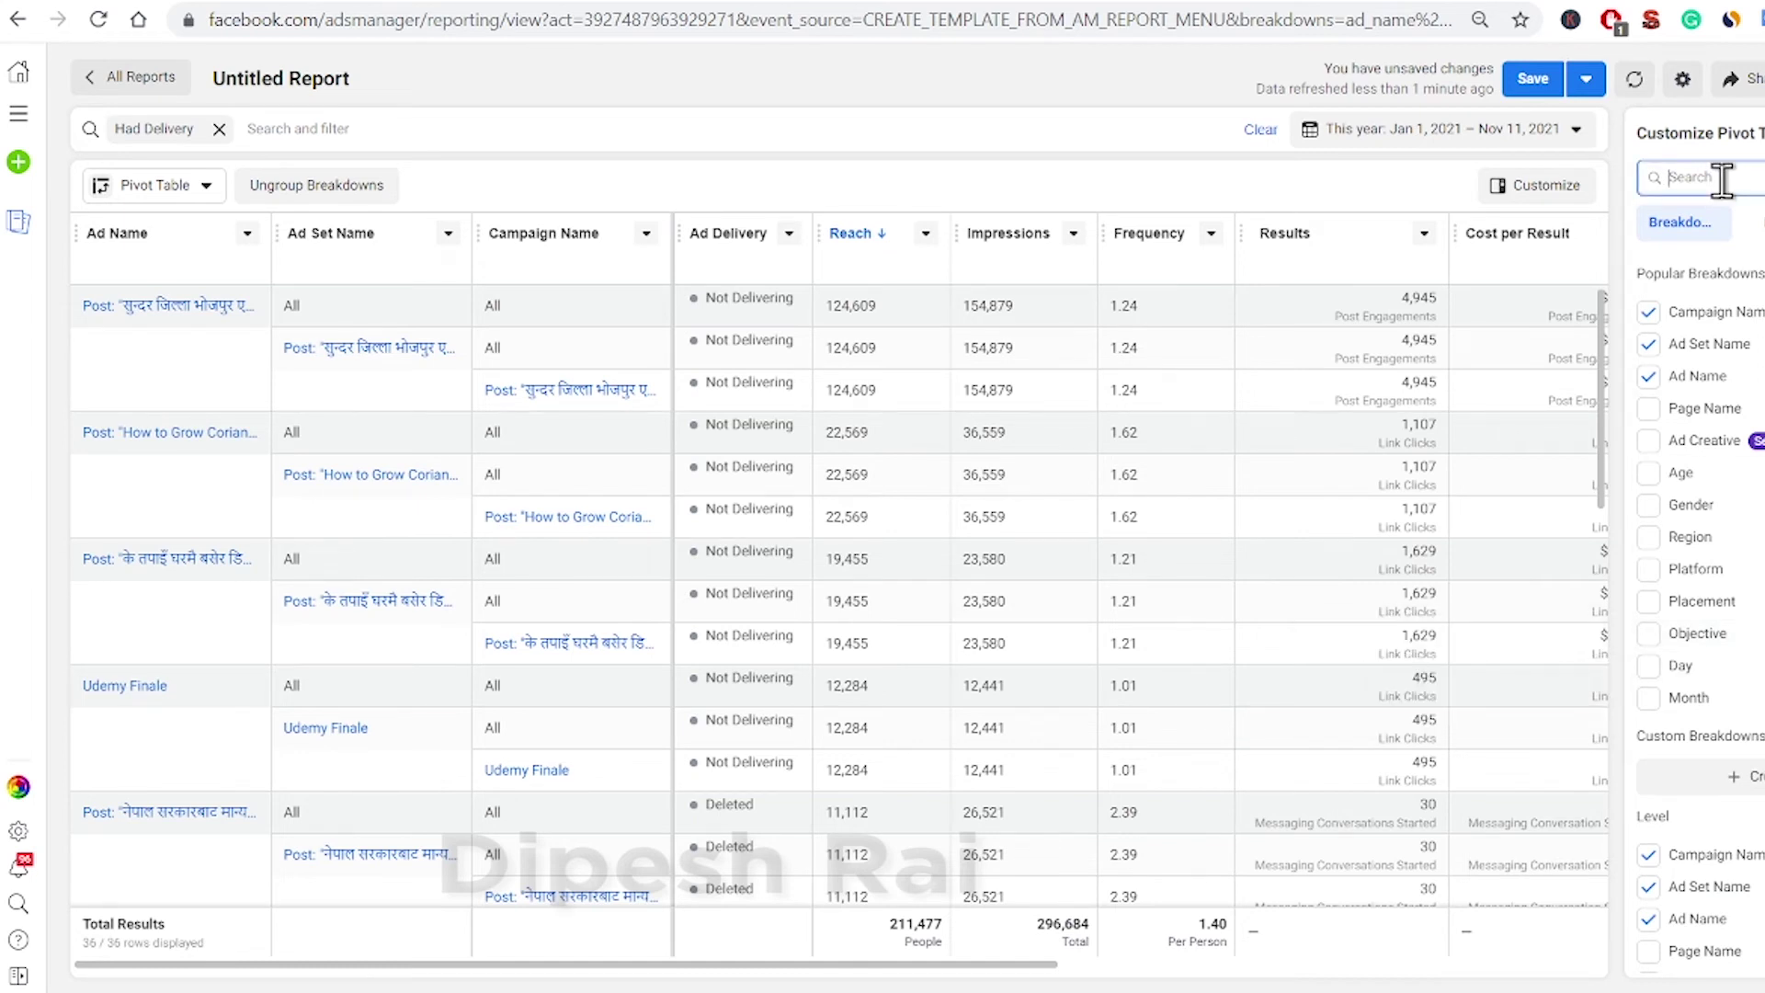
pyautogui.write('age')
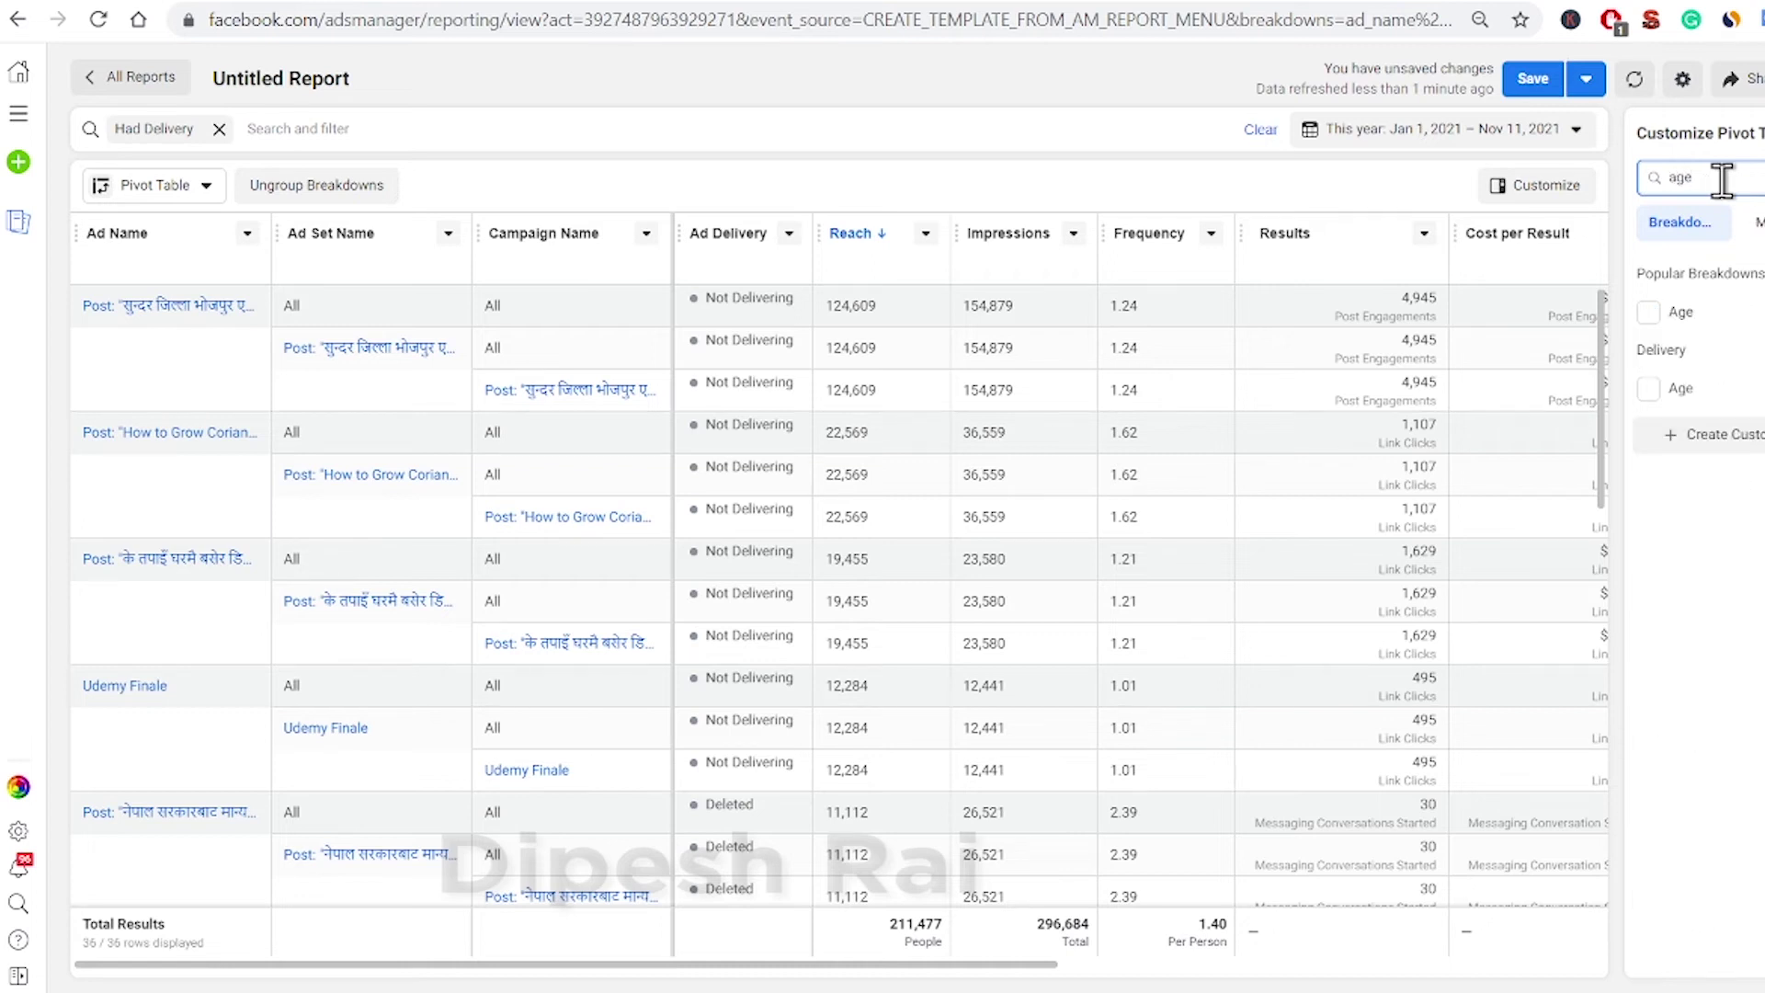
pyautogui.click(1650, 322)
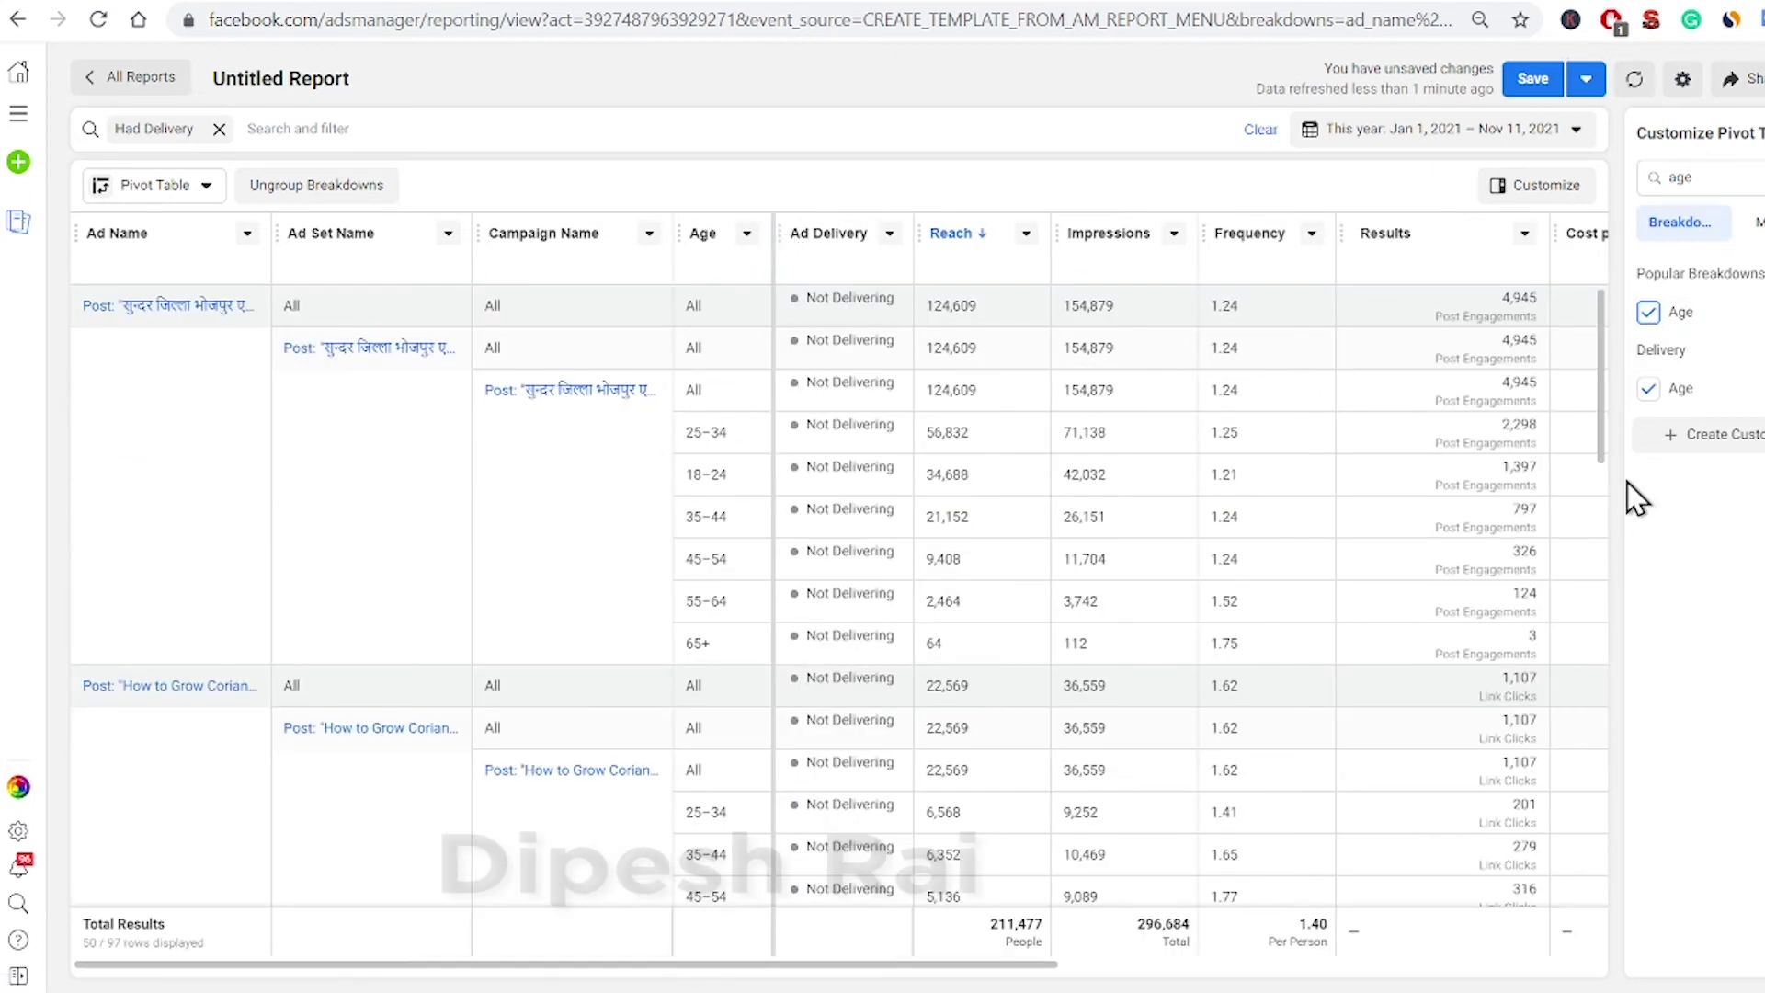
pyautogui.click(1650, 391)
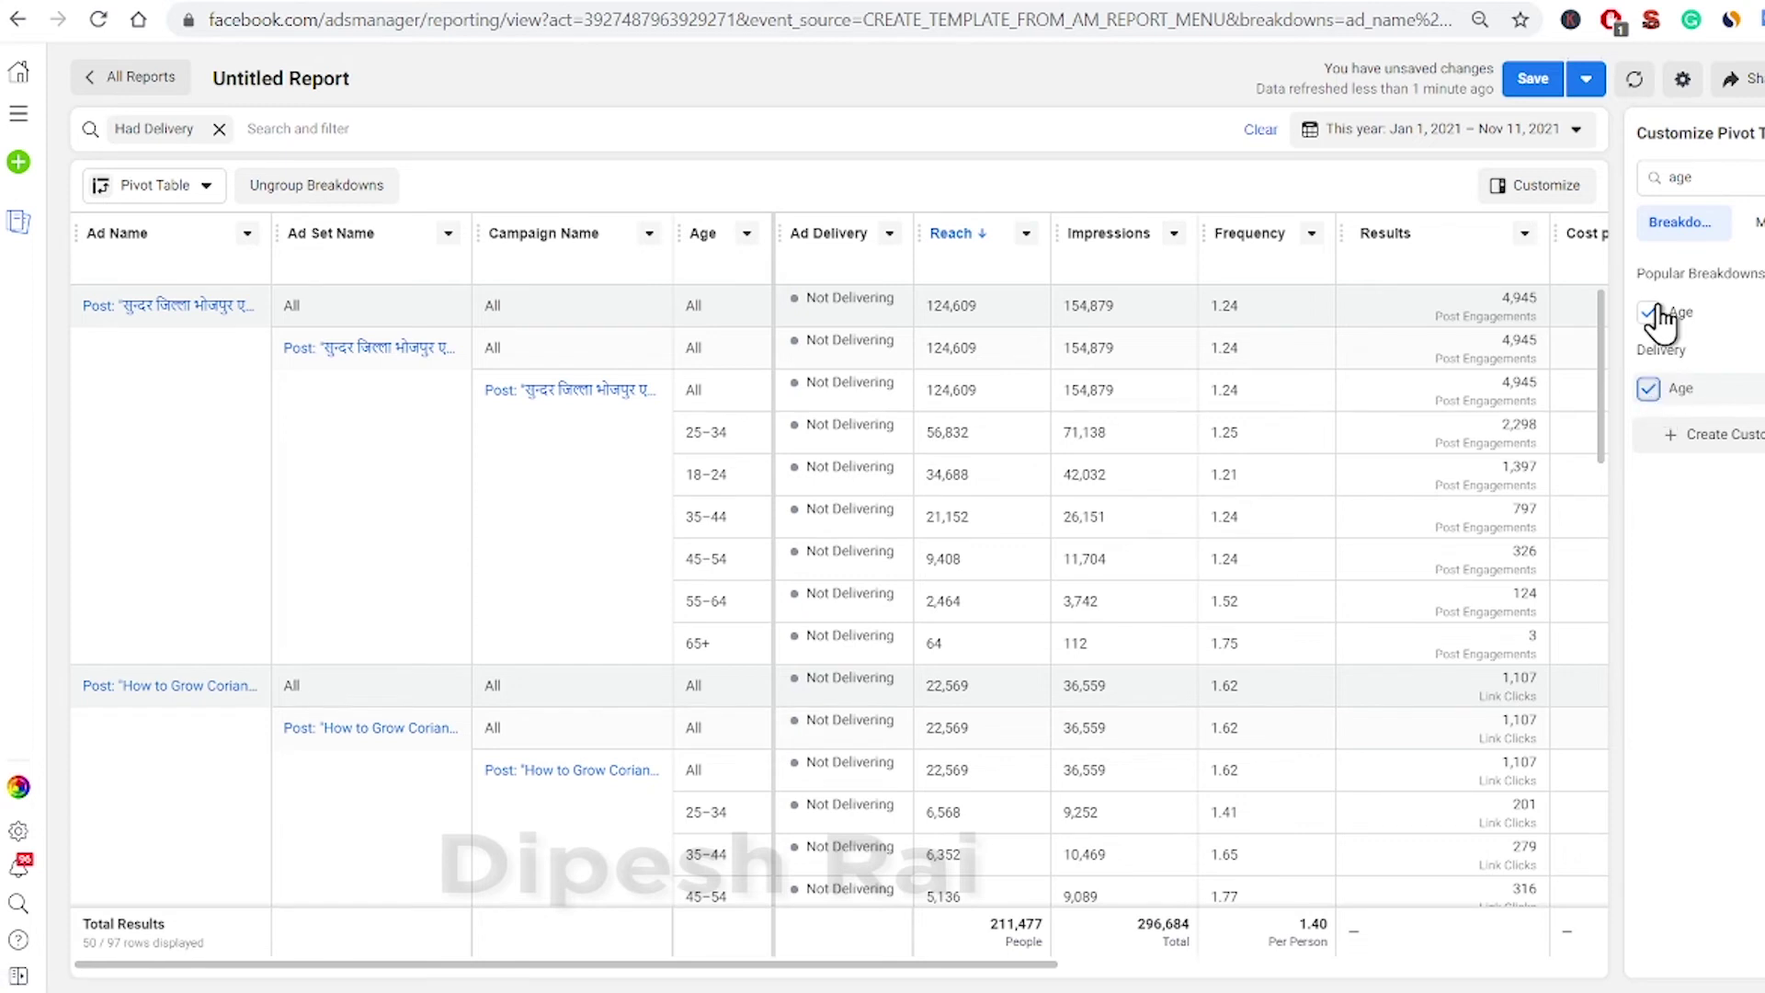
pyautogui.moveTo(1659, 320)
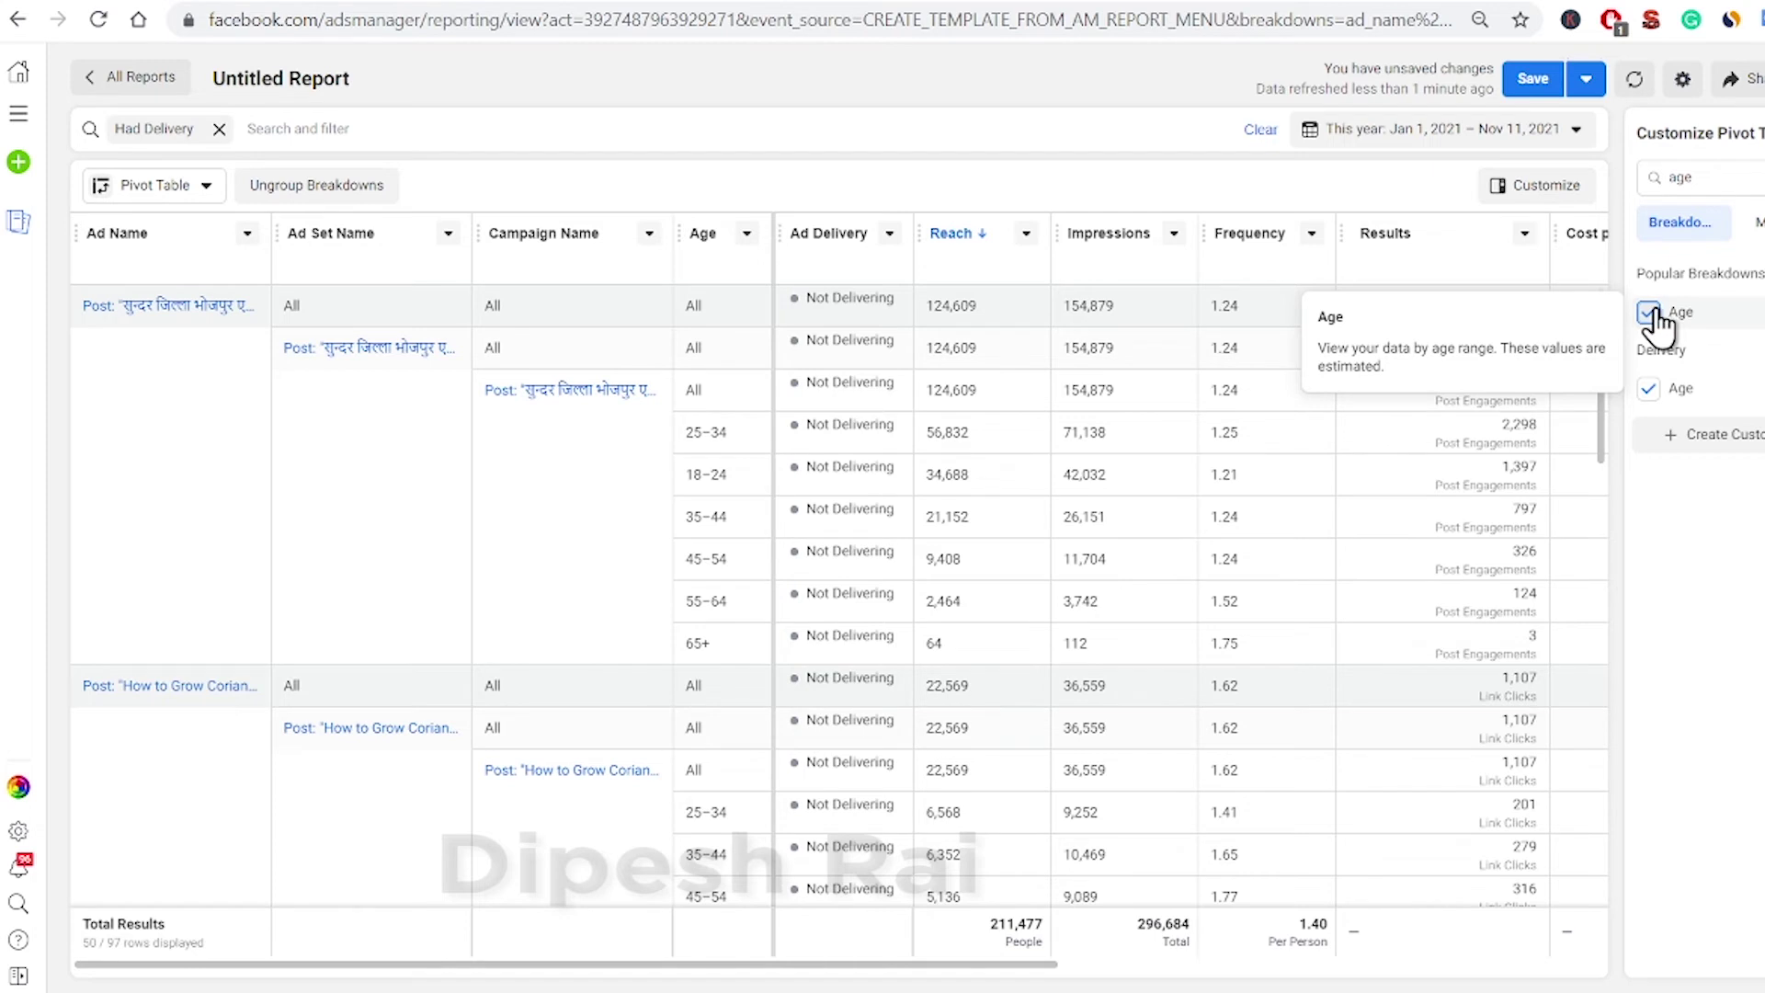
pyautogui.click(1648, 312)
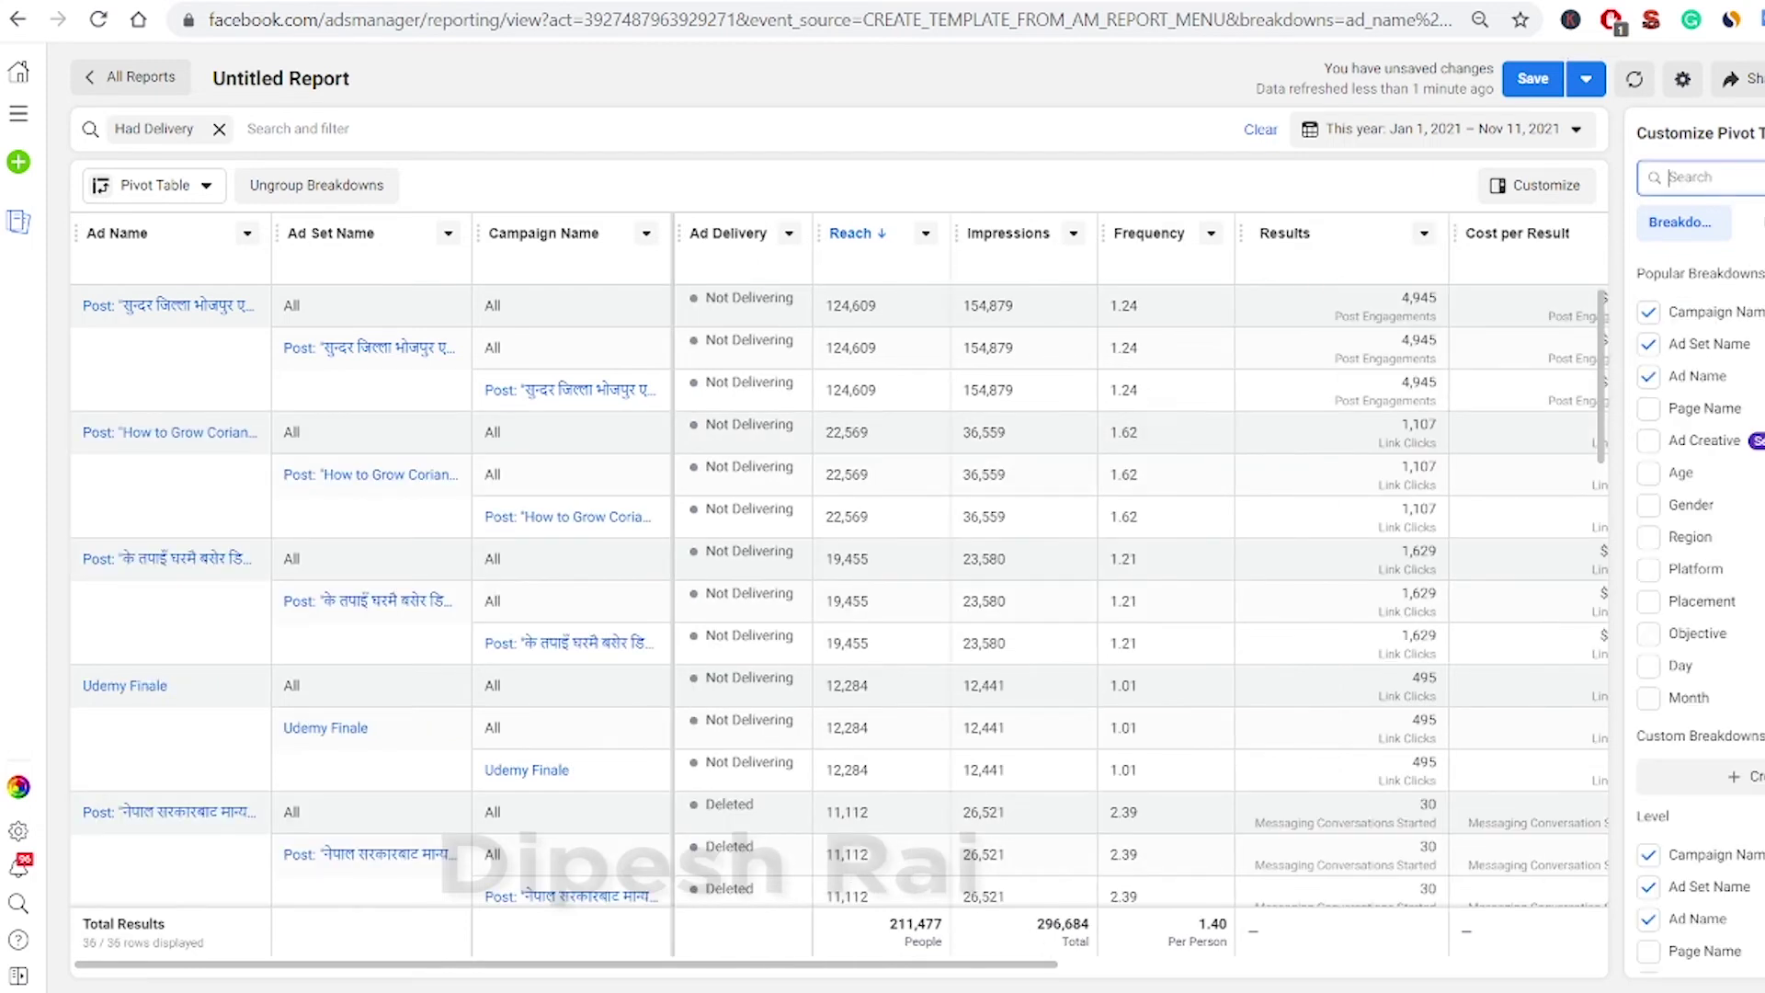
# Collapse and reopen the pivot table customization sidebar twice.
pyautogui.click(1525, 193)
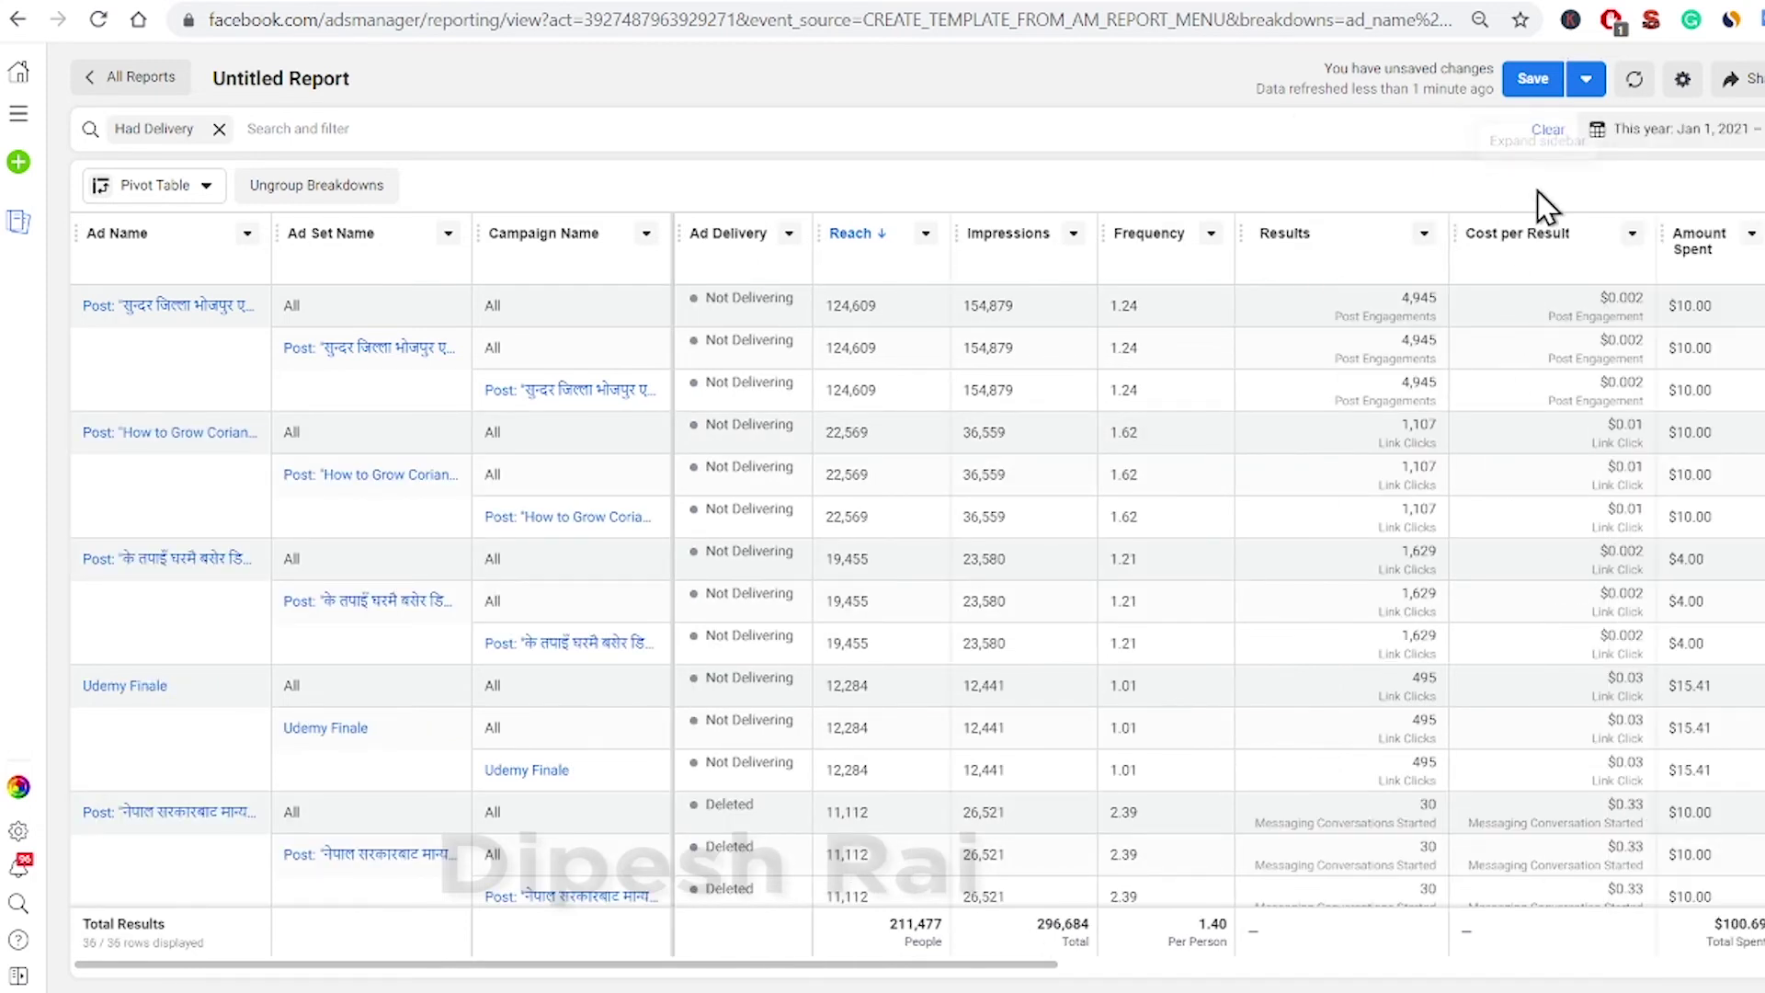
pyautogui.click(1763, 187)
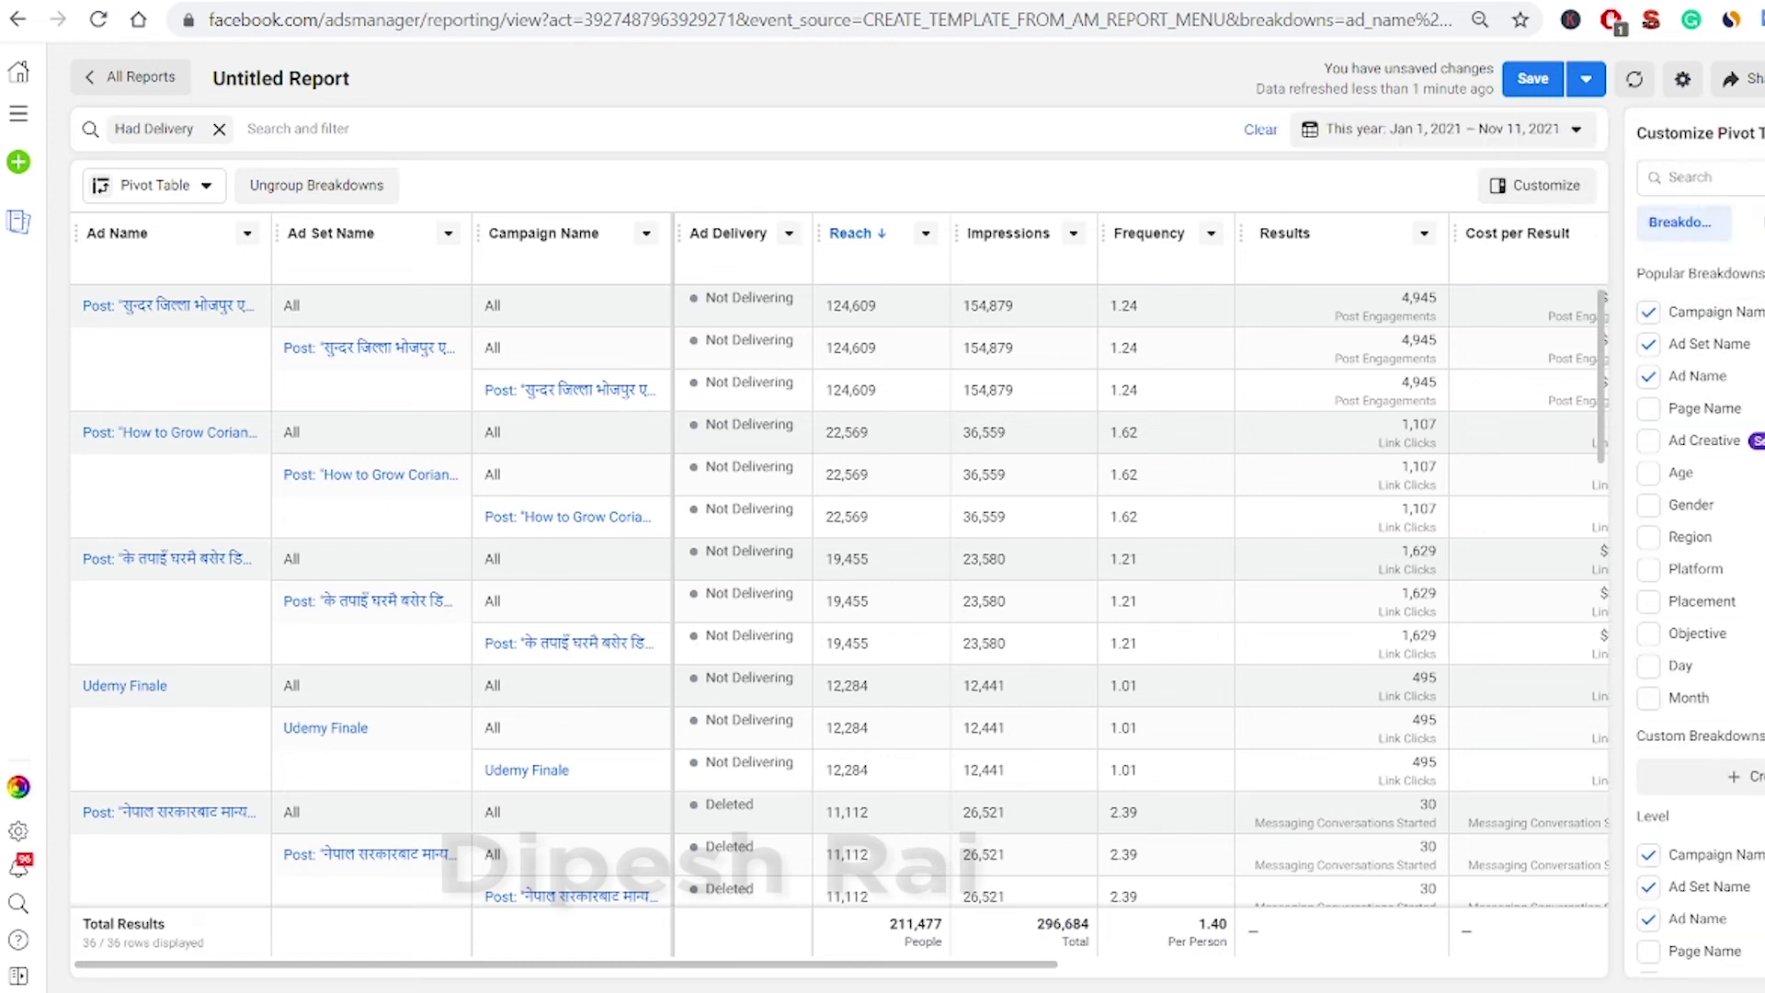
pyautogui.click(1570, 193)
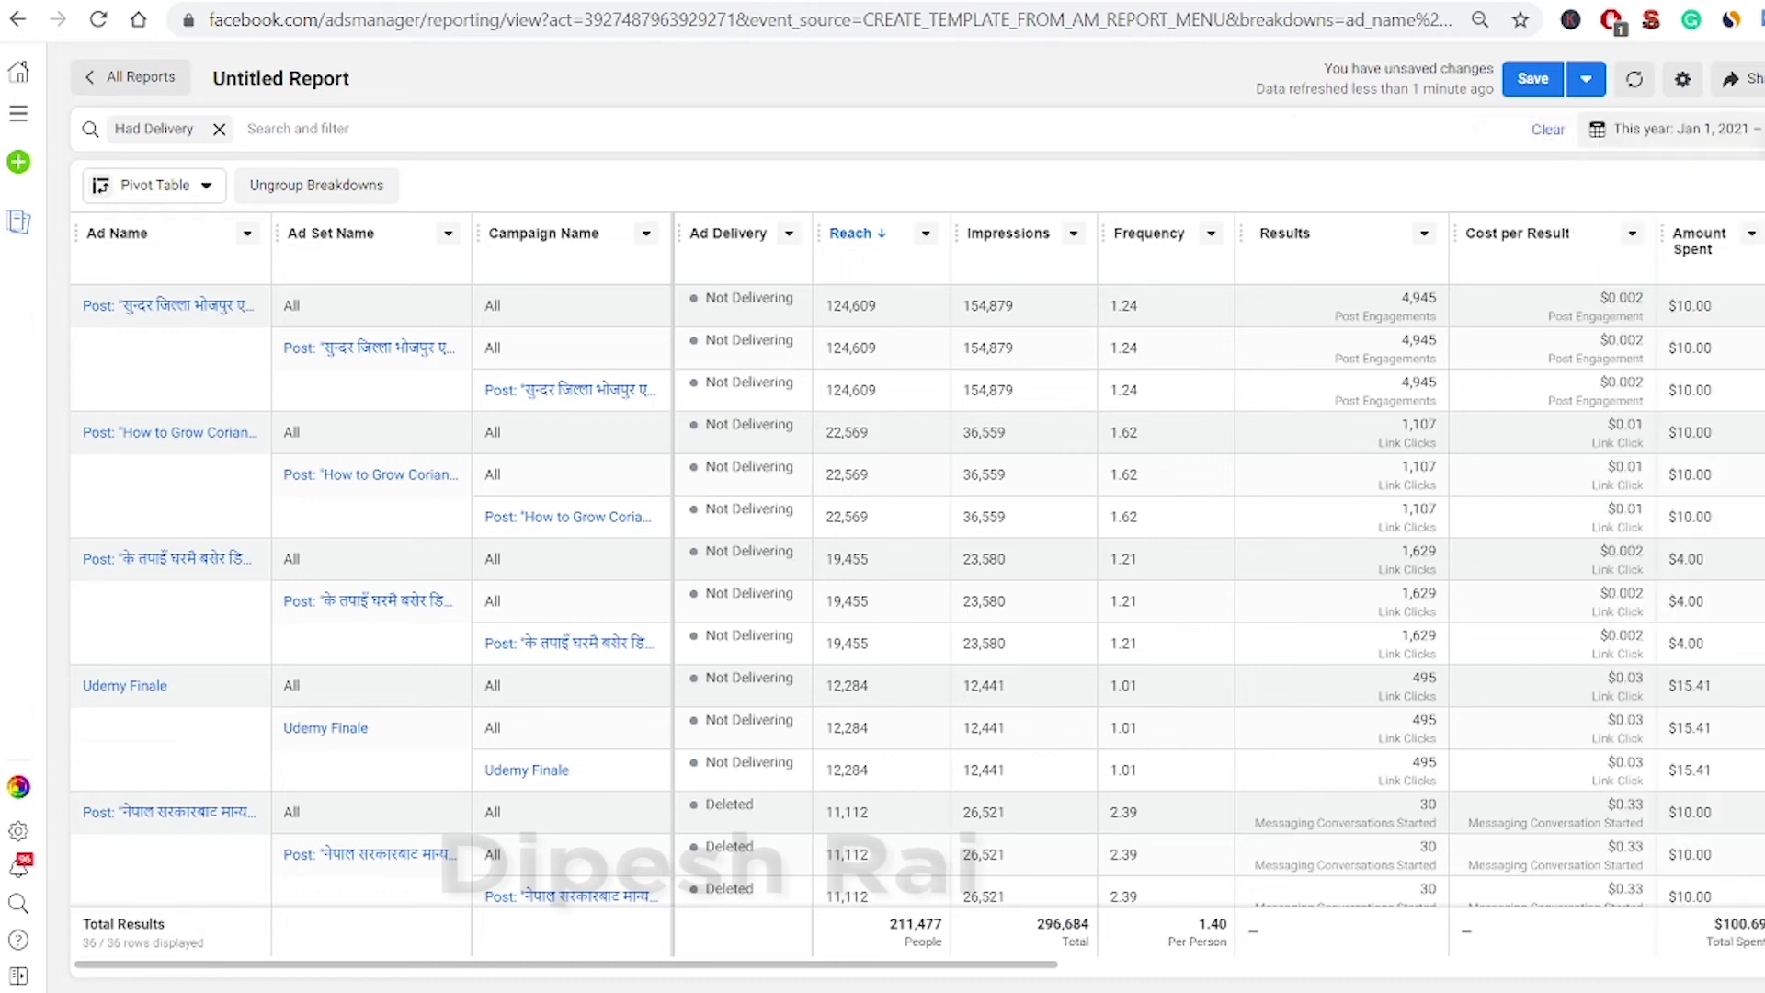
pyautogui.click(1764, 186)
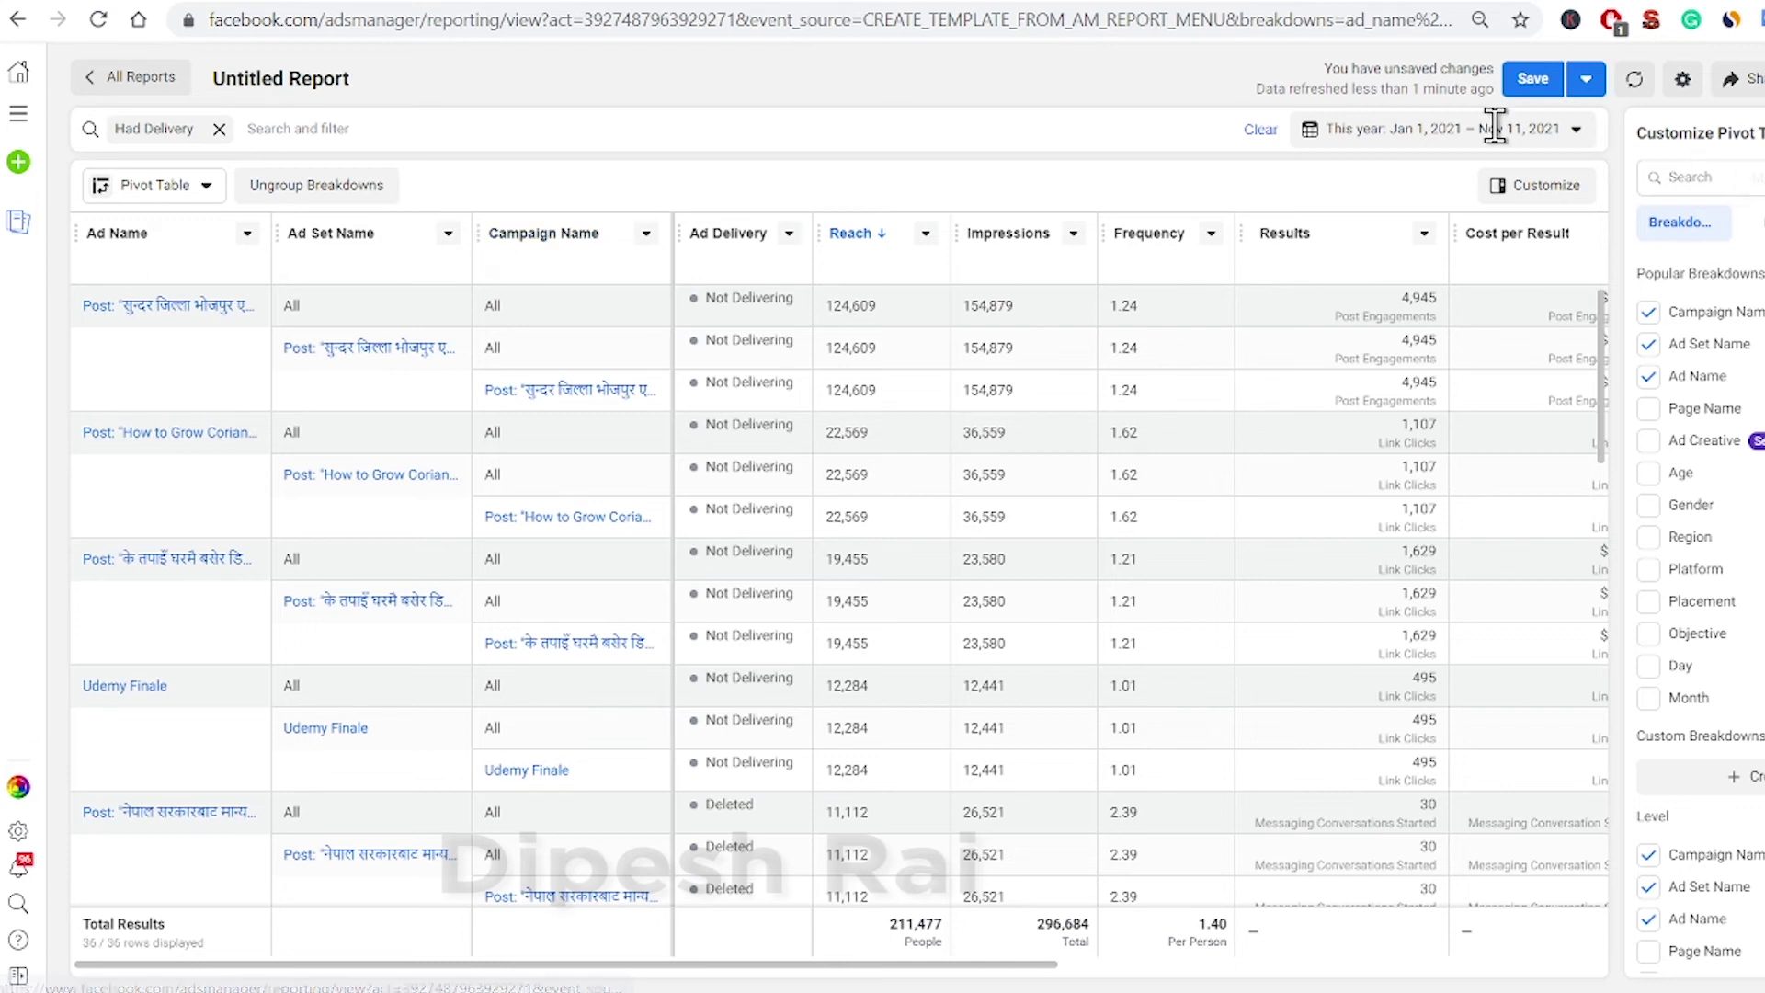
# Rename the report as "facebook whole year ad report".
pyautogui.click(246, 74)
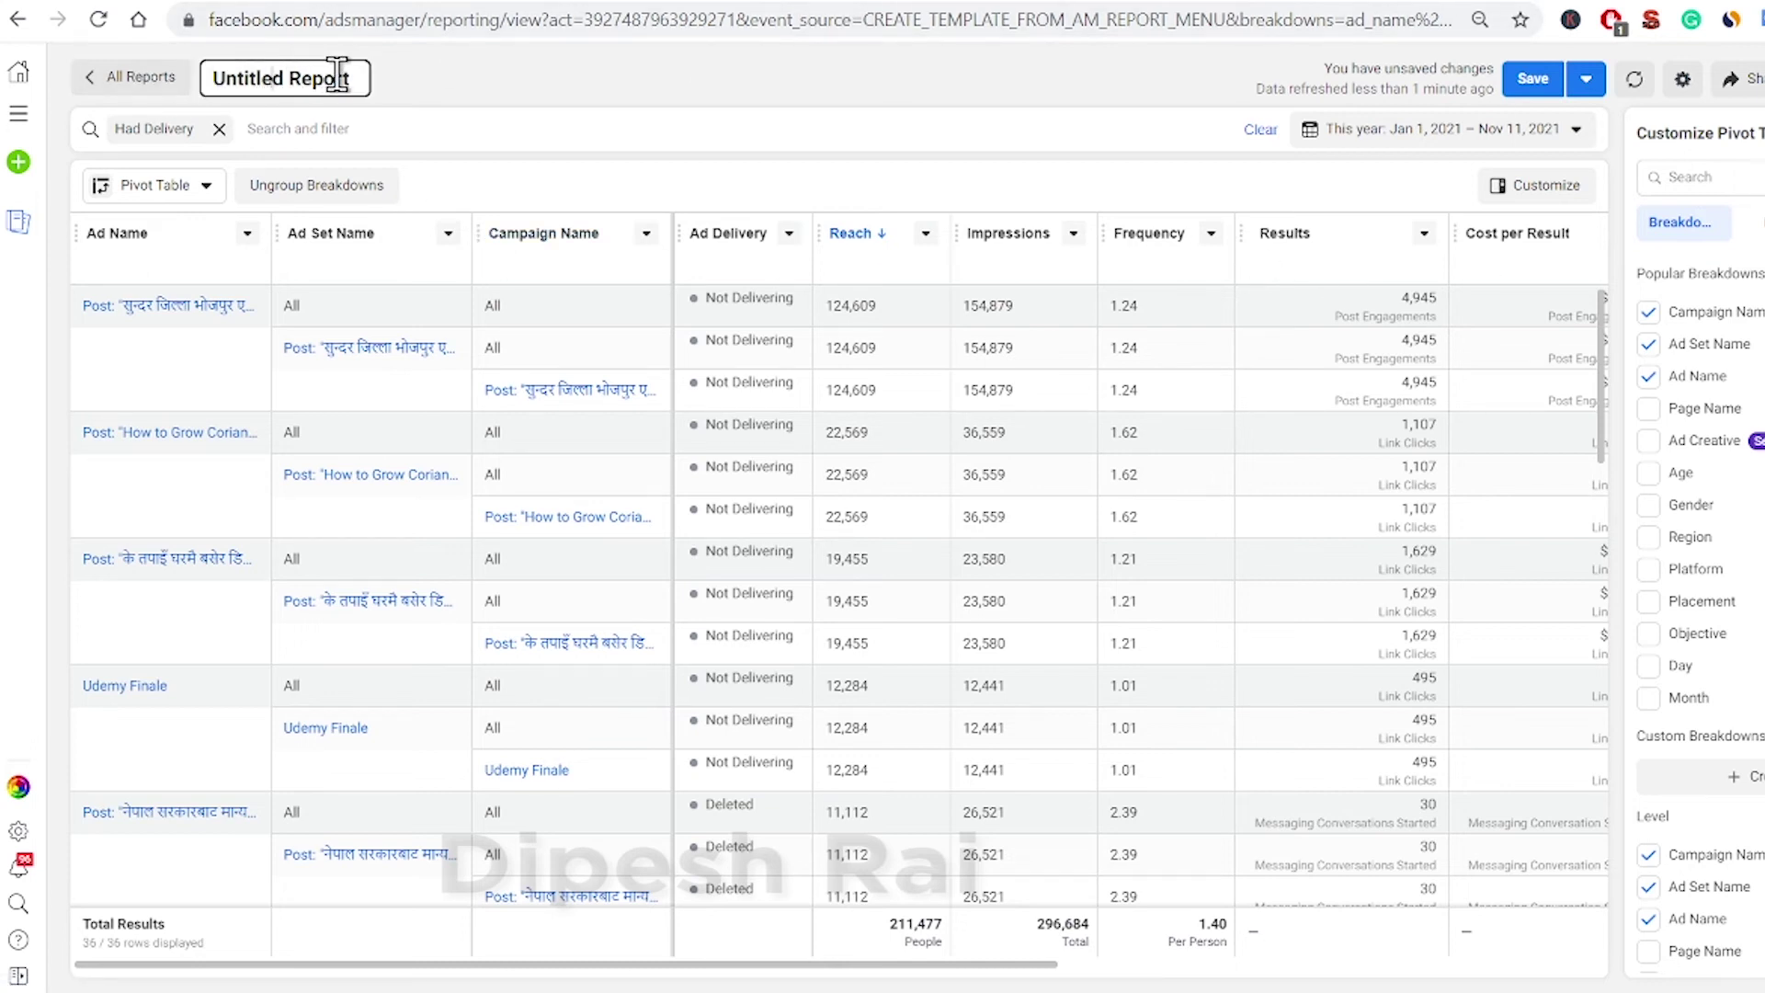
pyautogui.moveTo(361, 74); pyautogui.dragTo(190, 65)
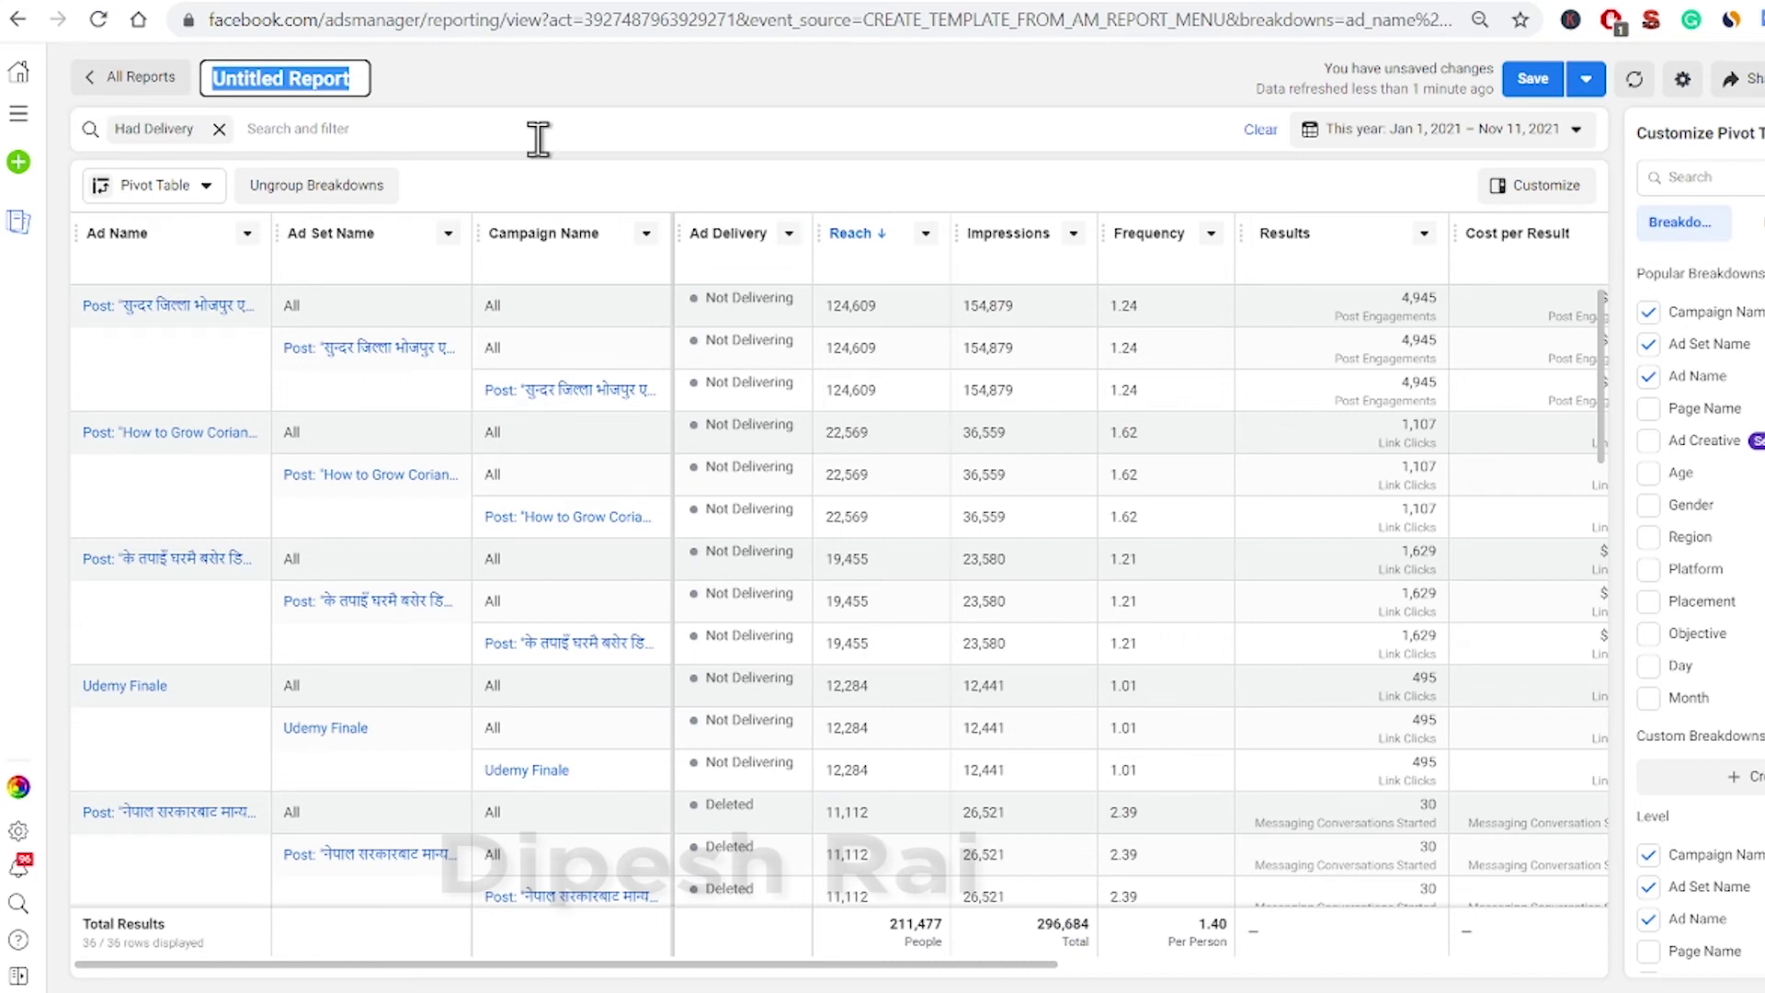
pyautogui.write('facebokk w')
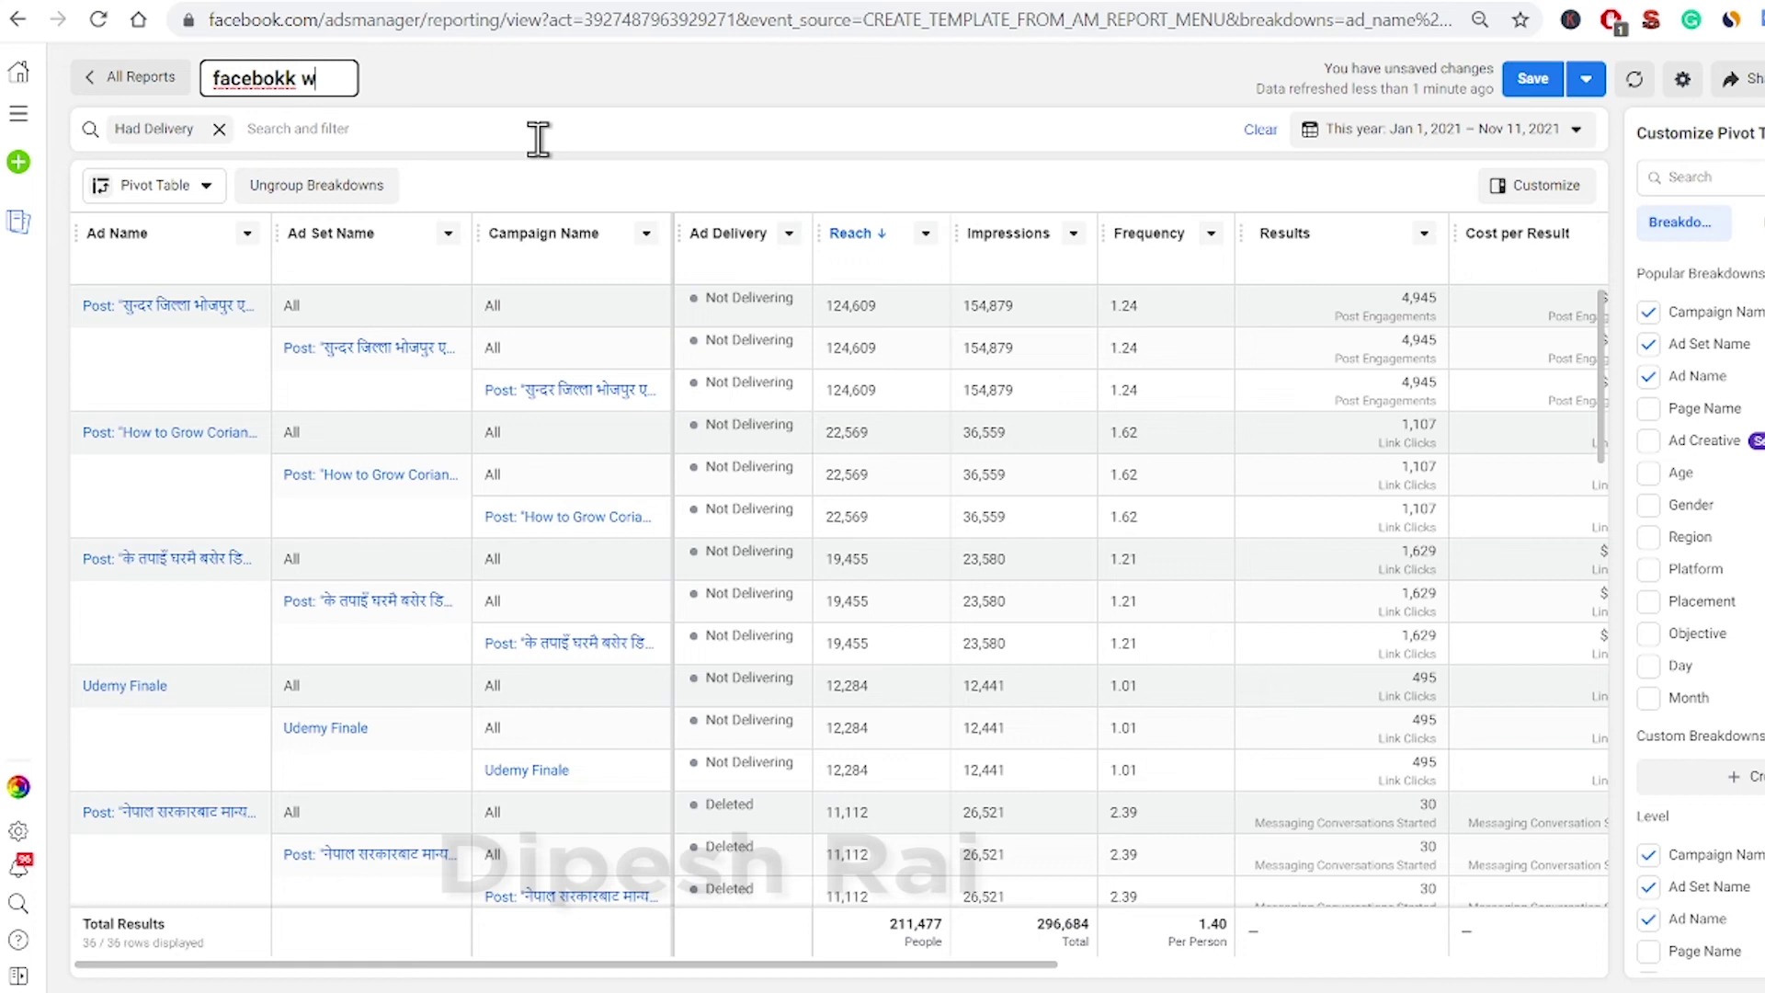
pyautogui.write('hole year ad report')
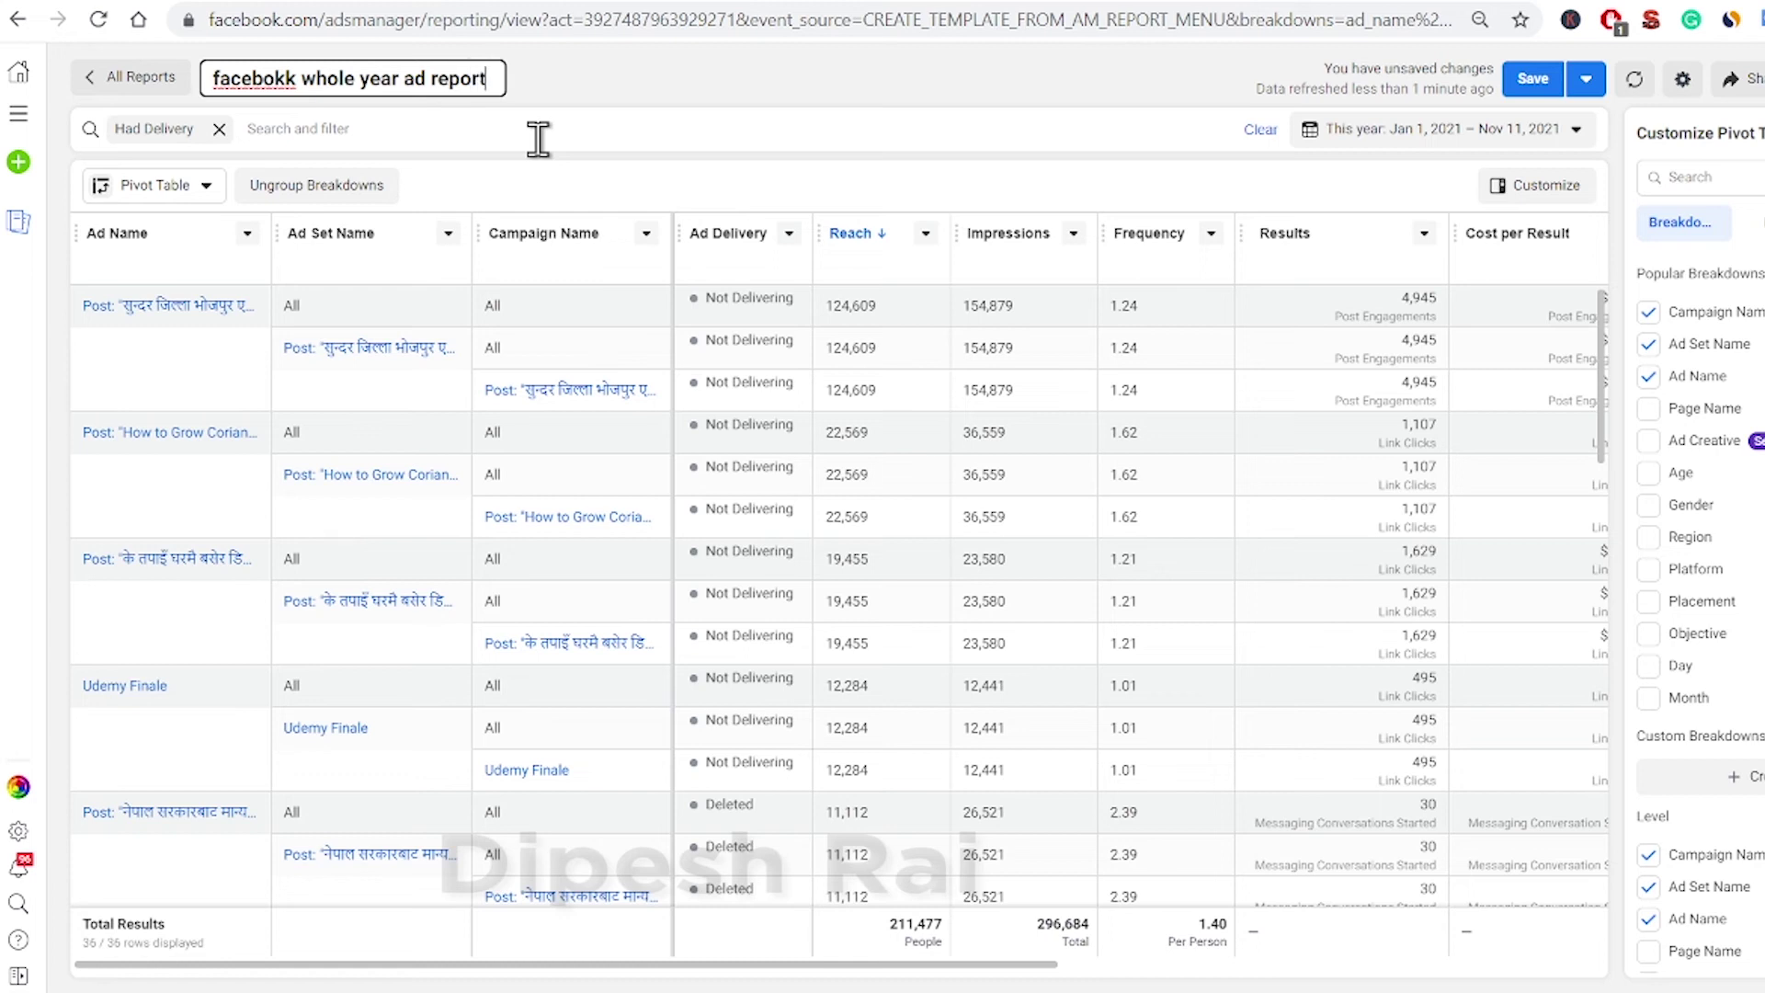
pyautogui.click(296, 79)
pyautogui.press('BackSpace')
pyautogui.write('o')
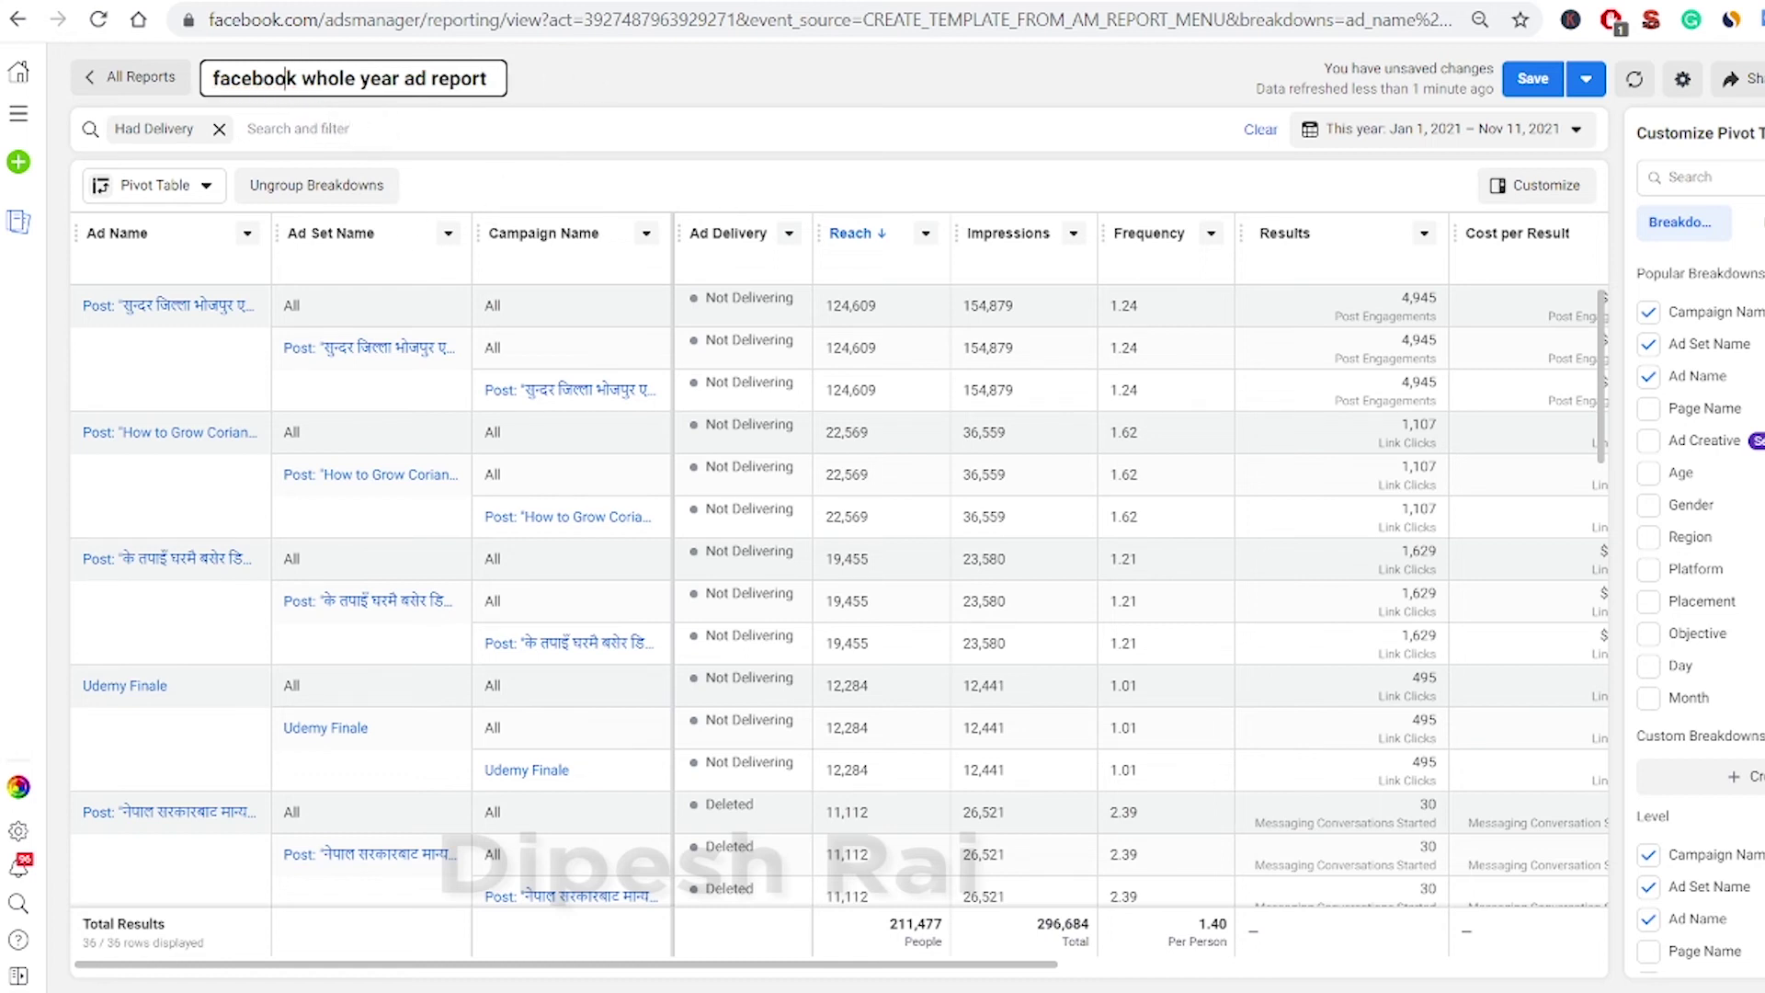
pyautogui.click(1044, 379)
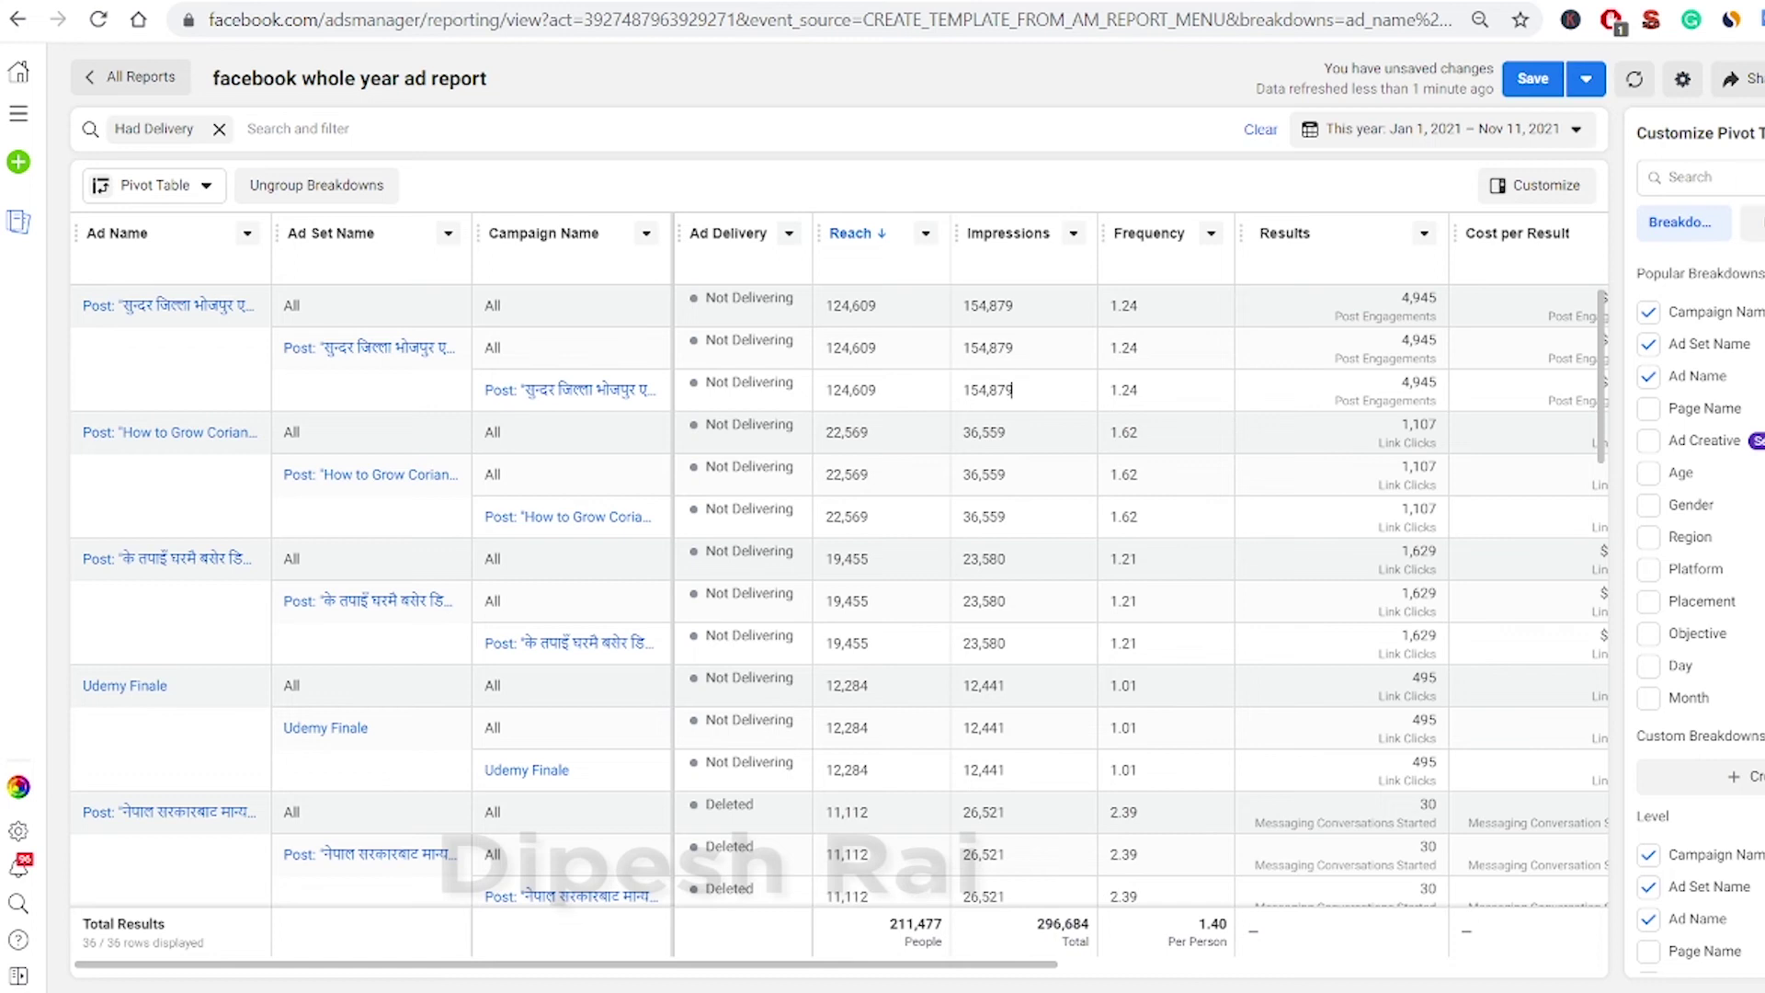
# Review the report settings and the link sharing options, closing each dialog without making changes.
pyautogui.click(1680, 82)
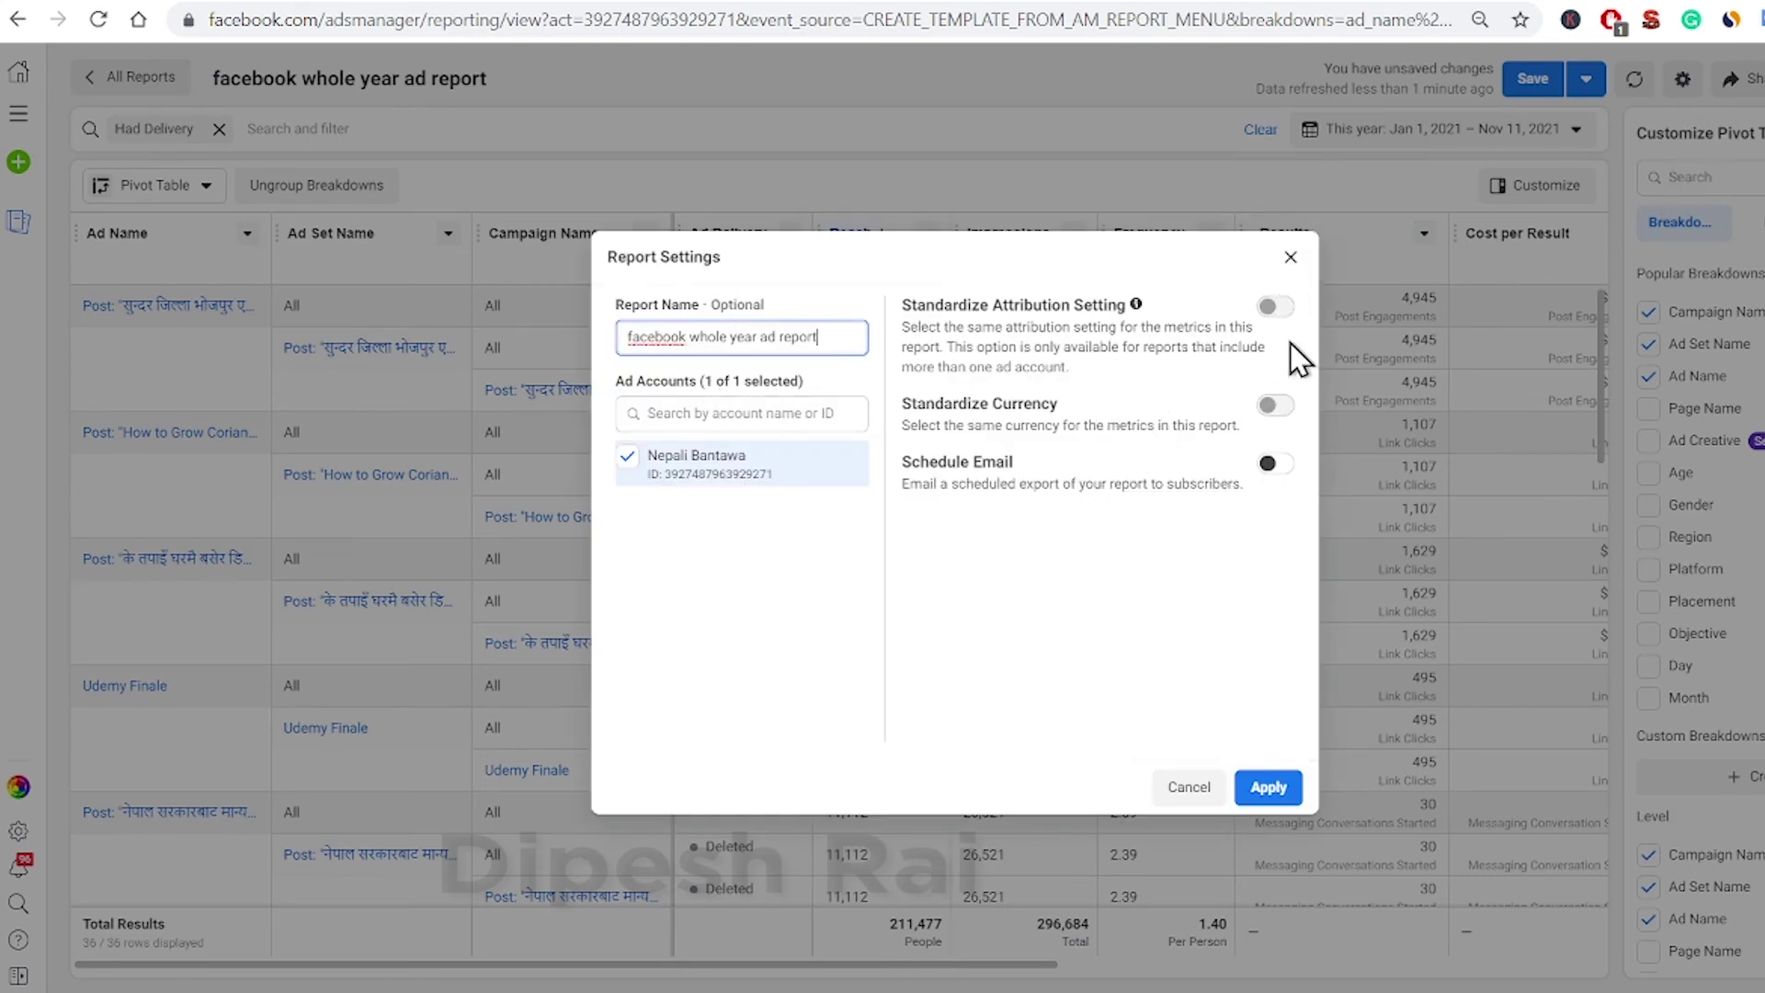
pyautogui.click(1294, 260)
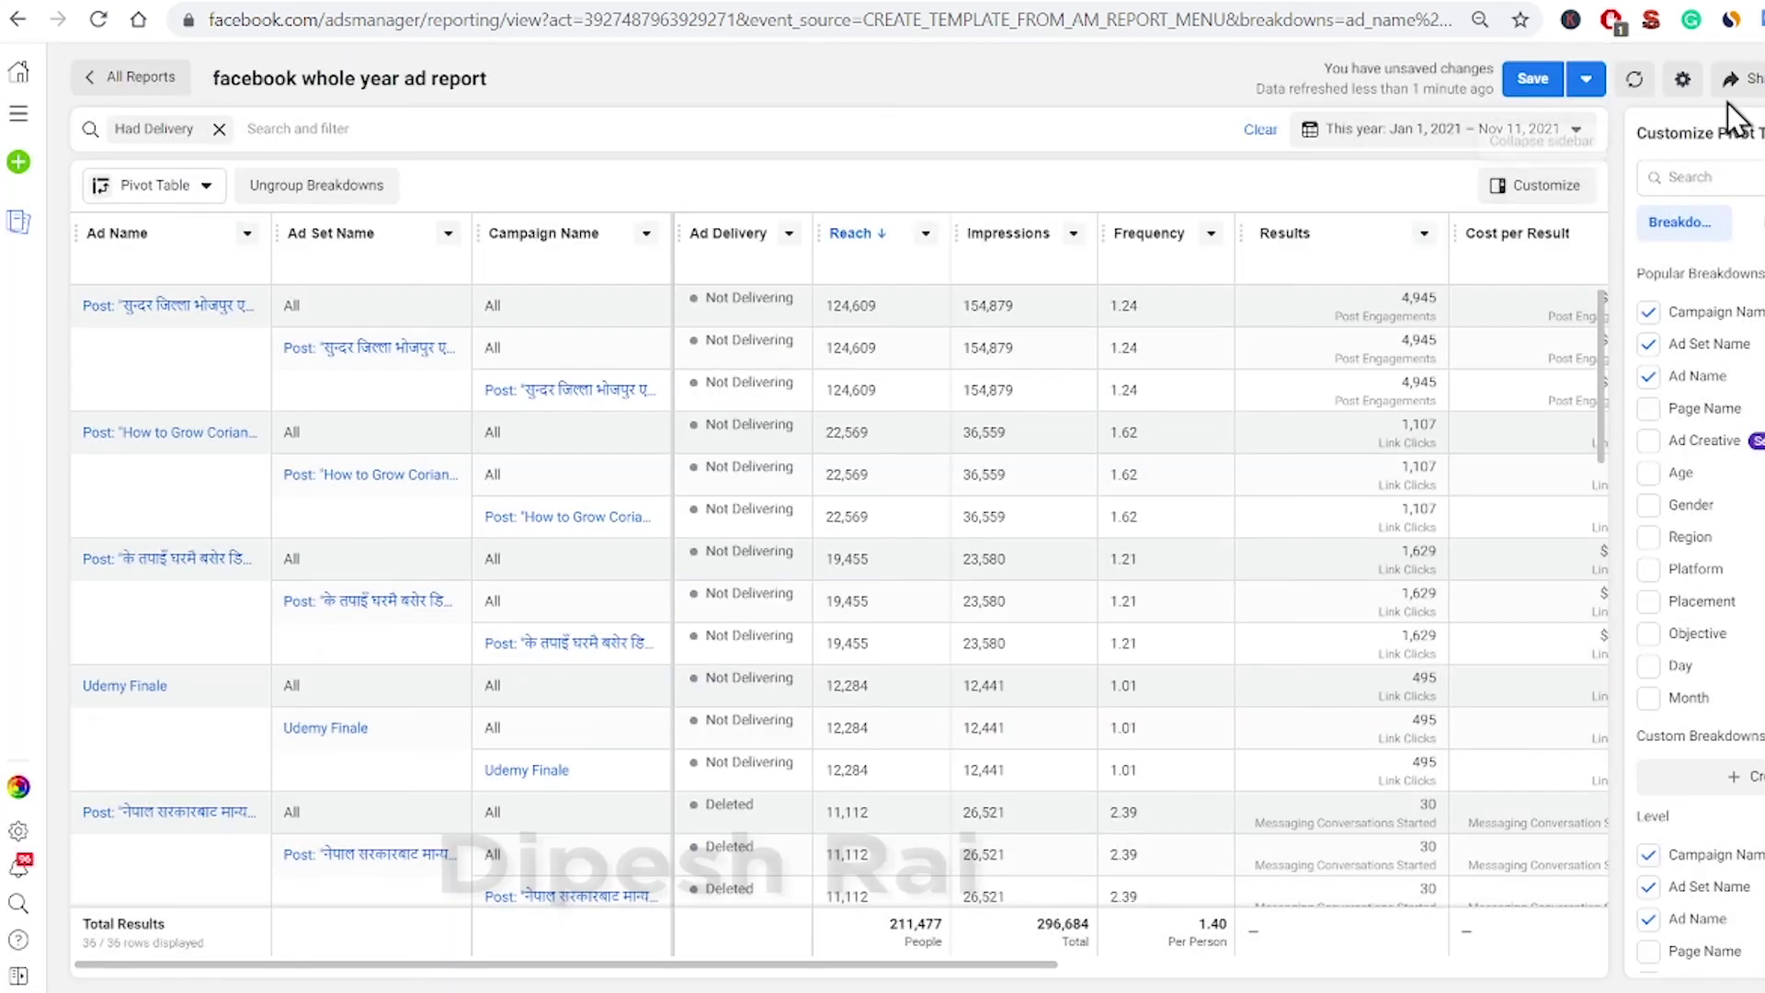
pyautogui.click(1752, 96)
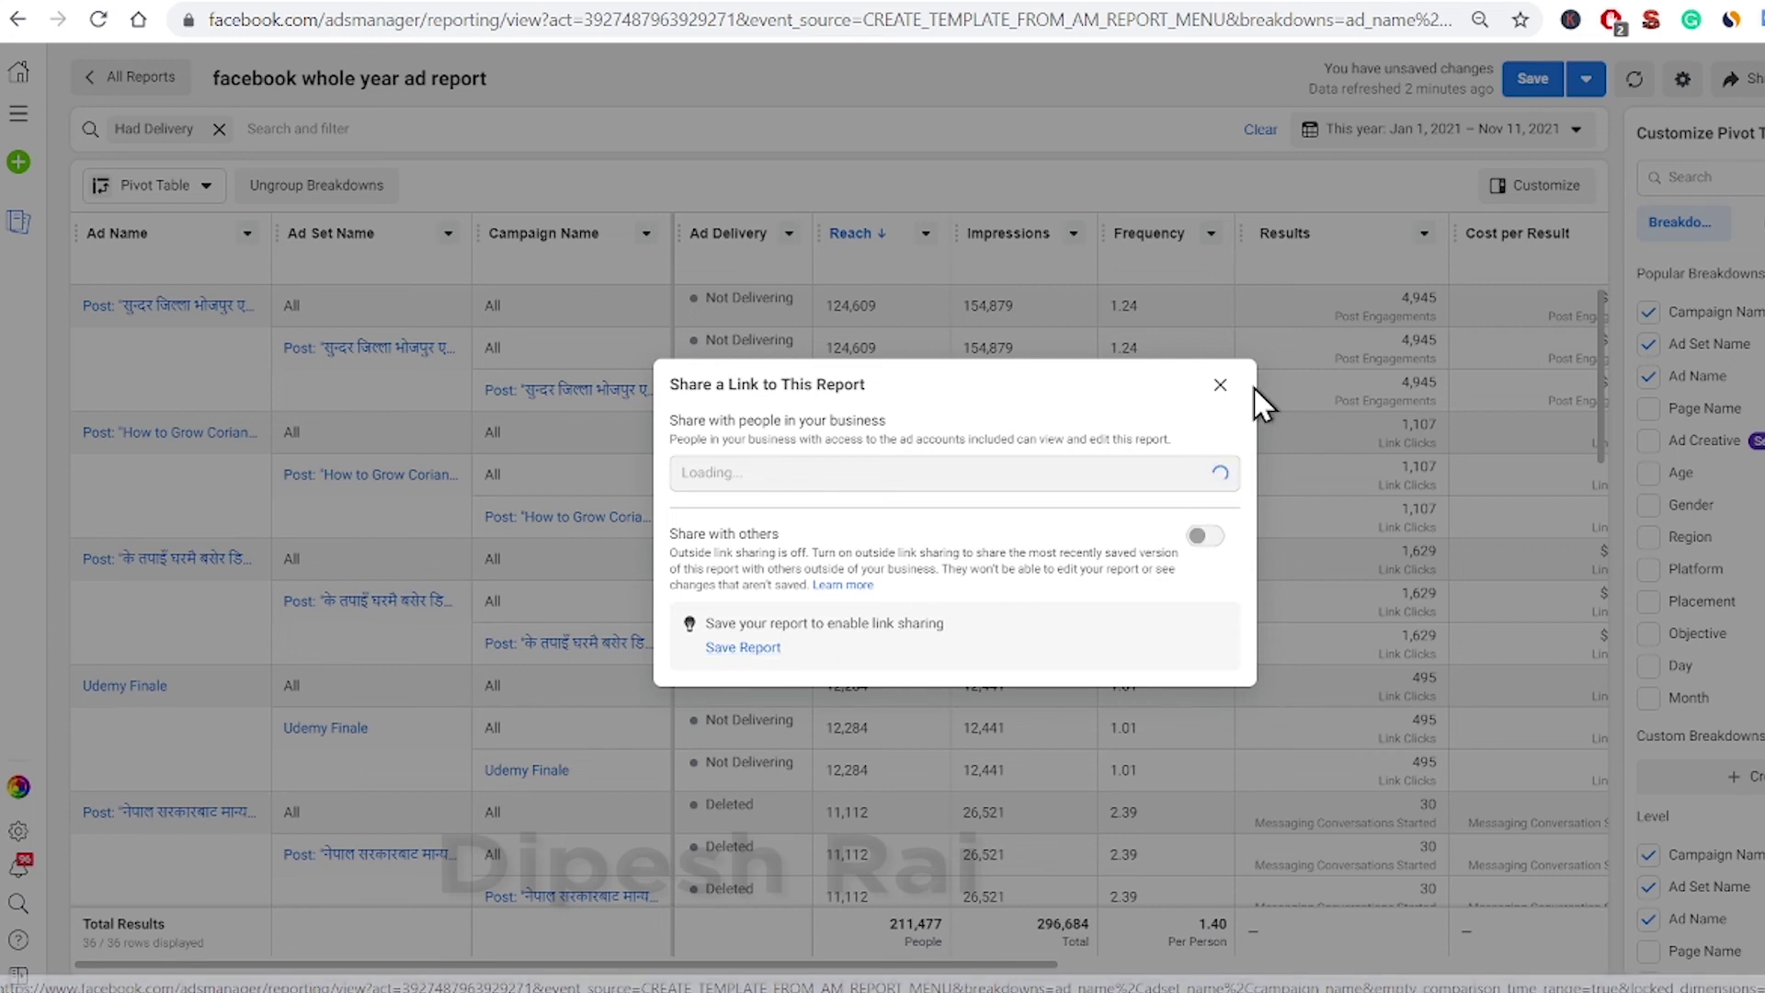
pyautogui.click(1221, 386)
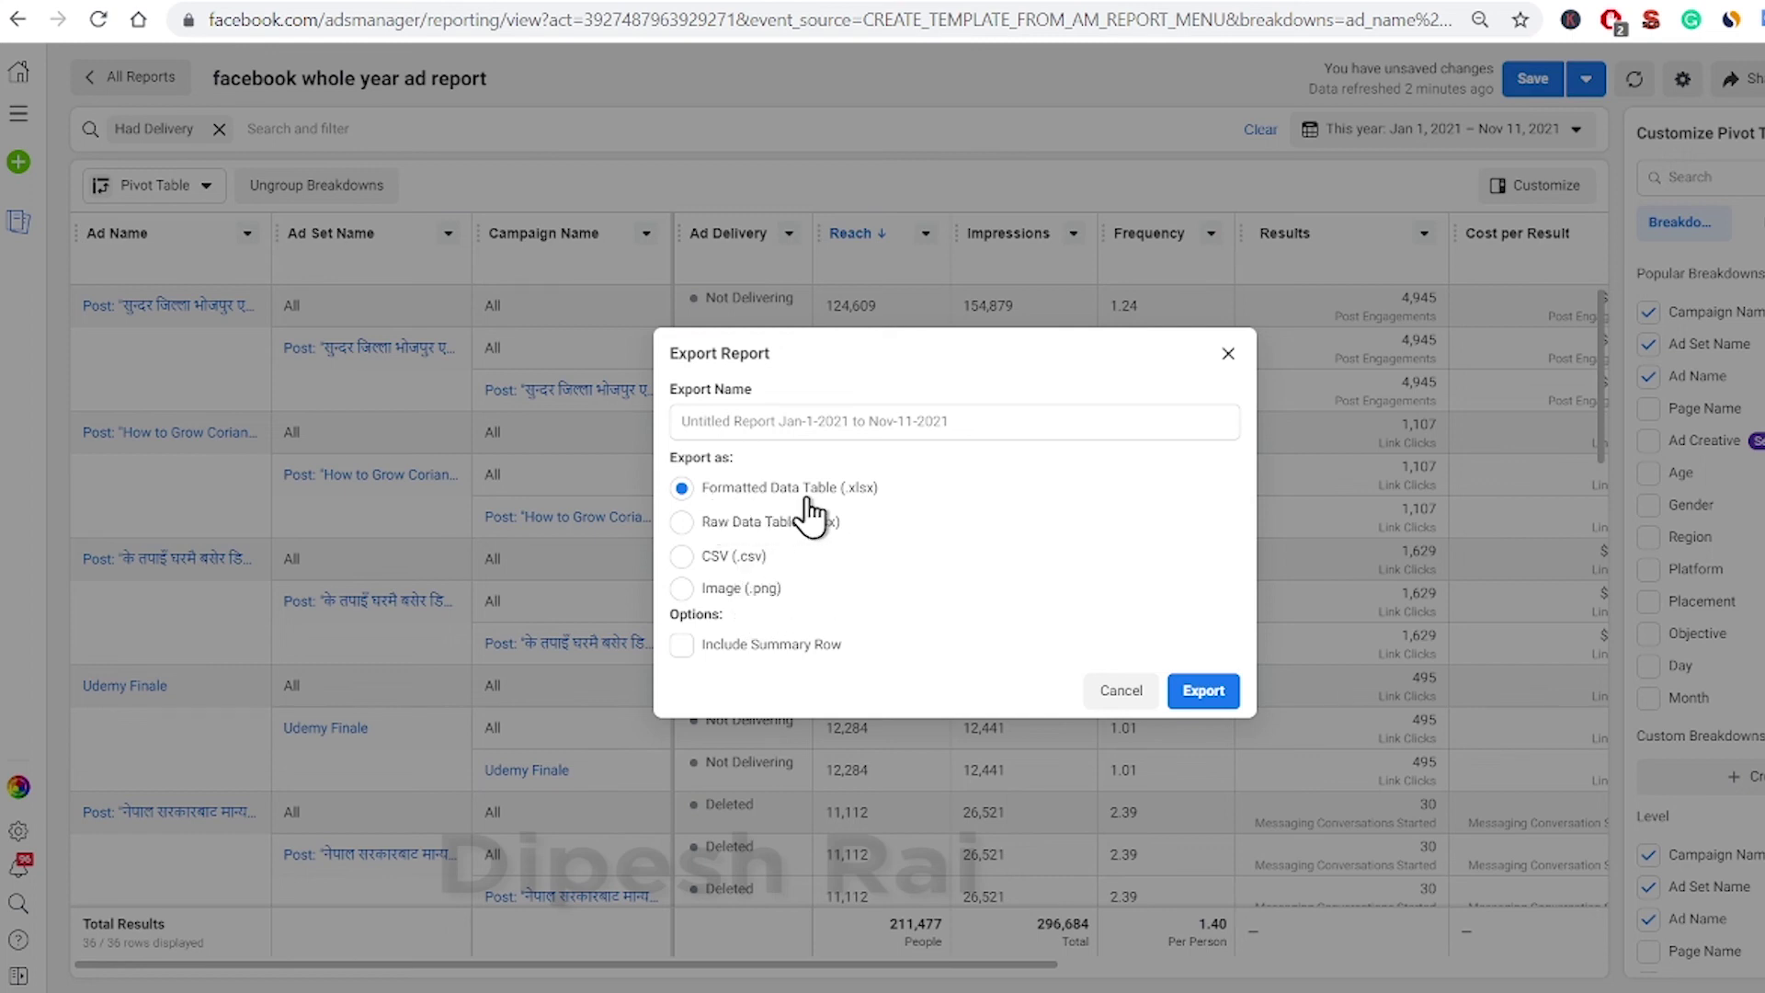
# Export the report as Image (.png) under the default export name and open the downloaded file.
pyautogui.click(720, 590)
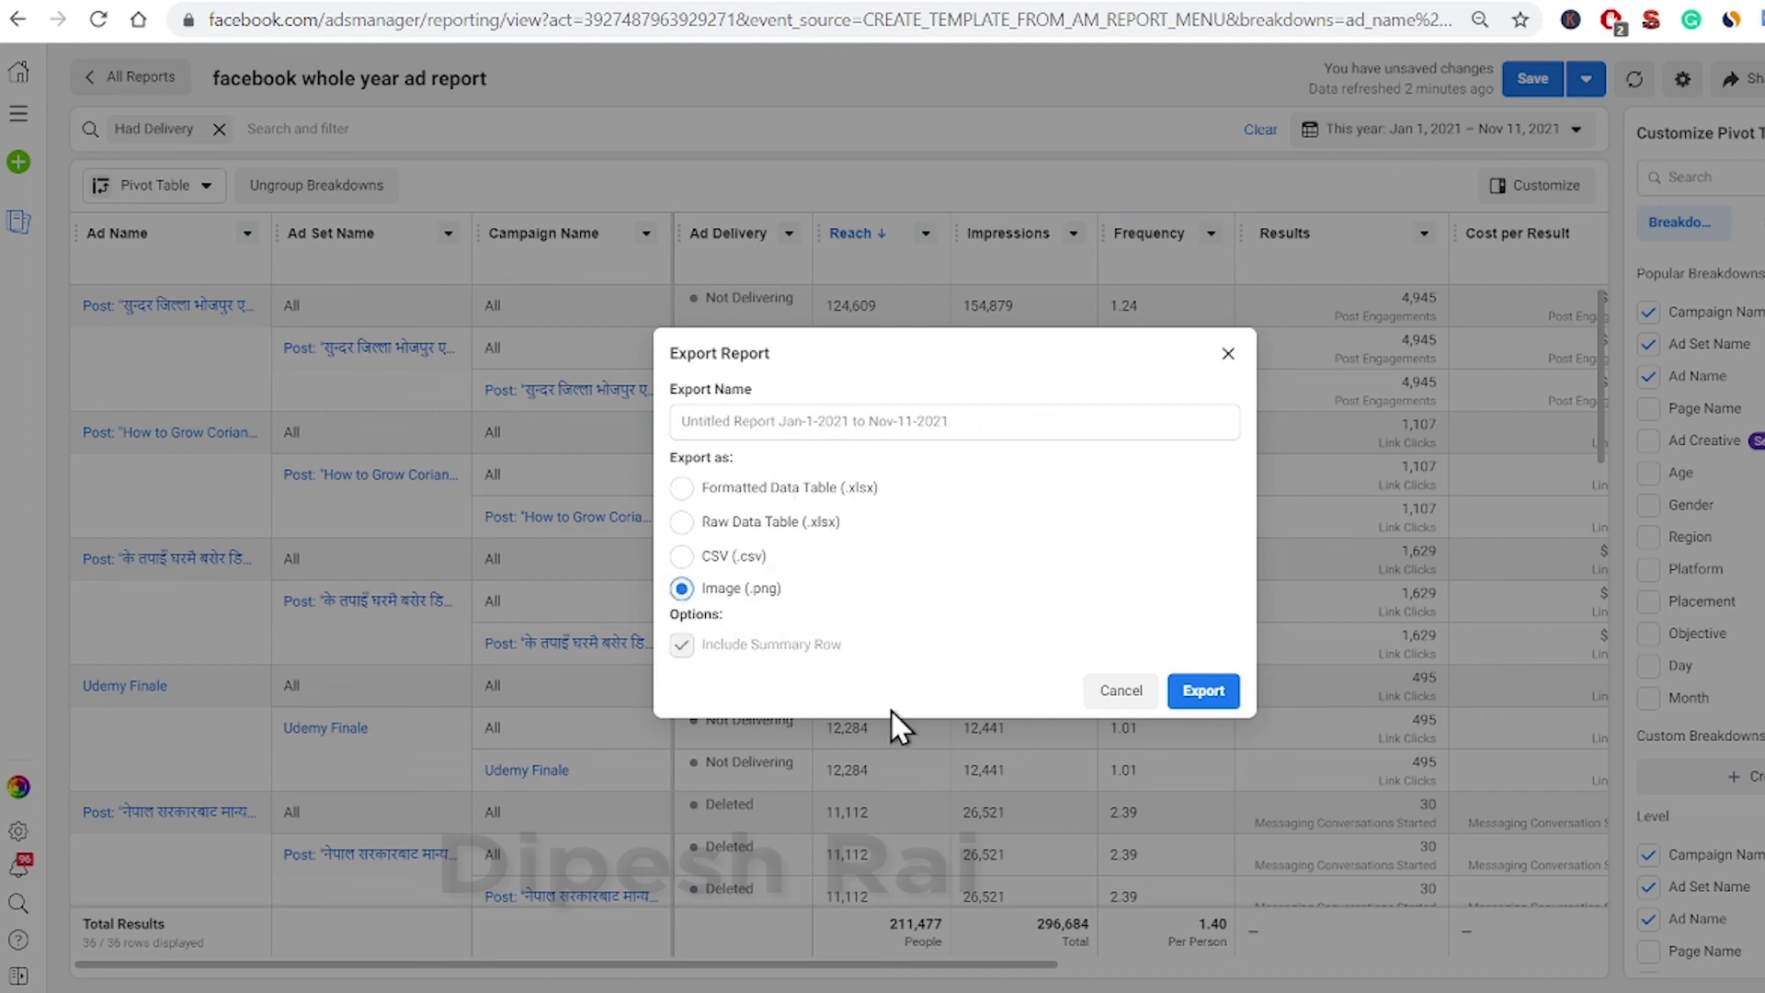
pyautogui.click(1208, 694)
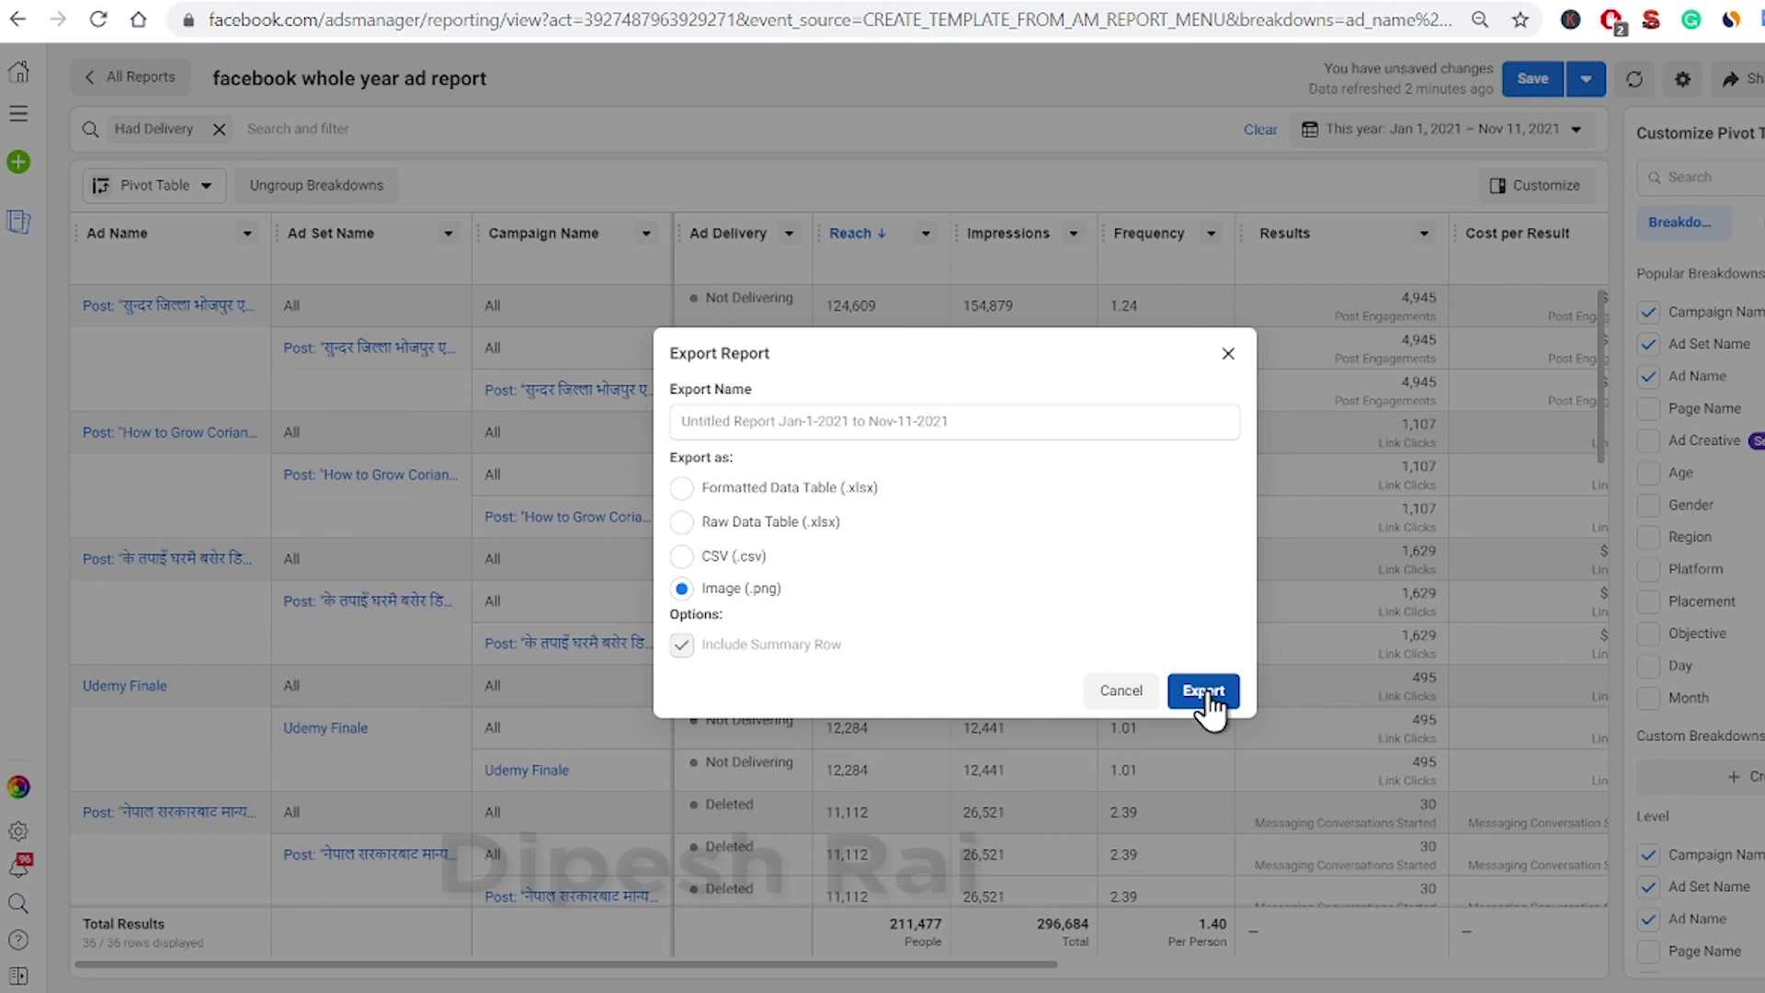
pyautogui.click(1206, 697)
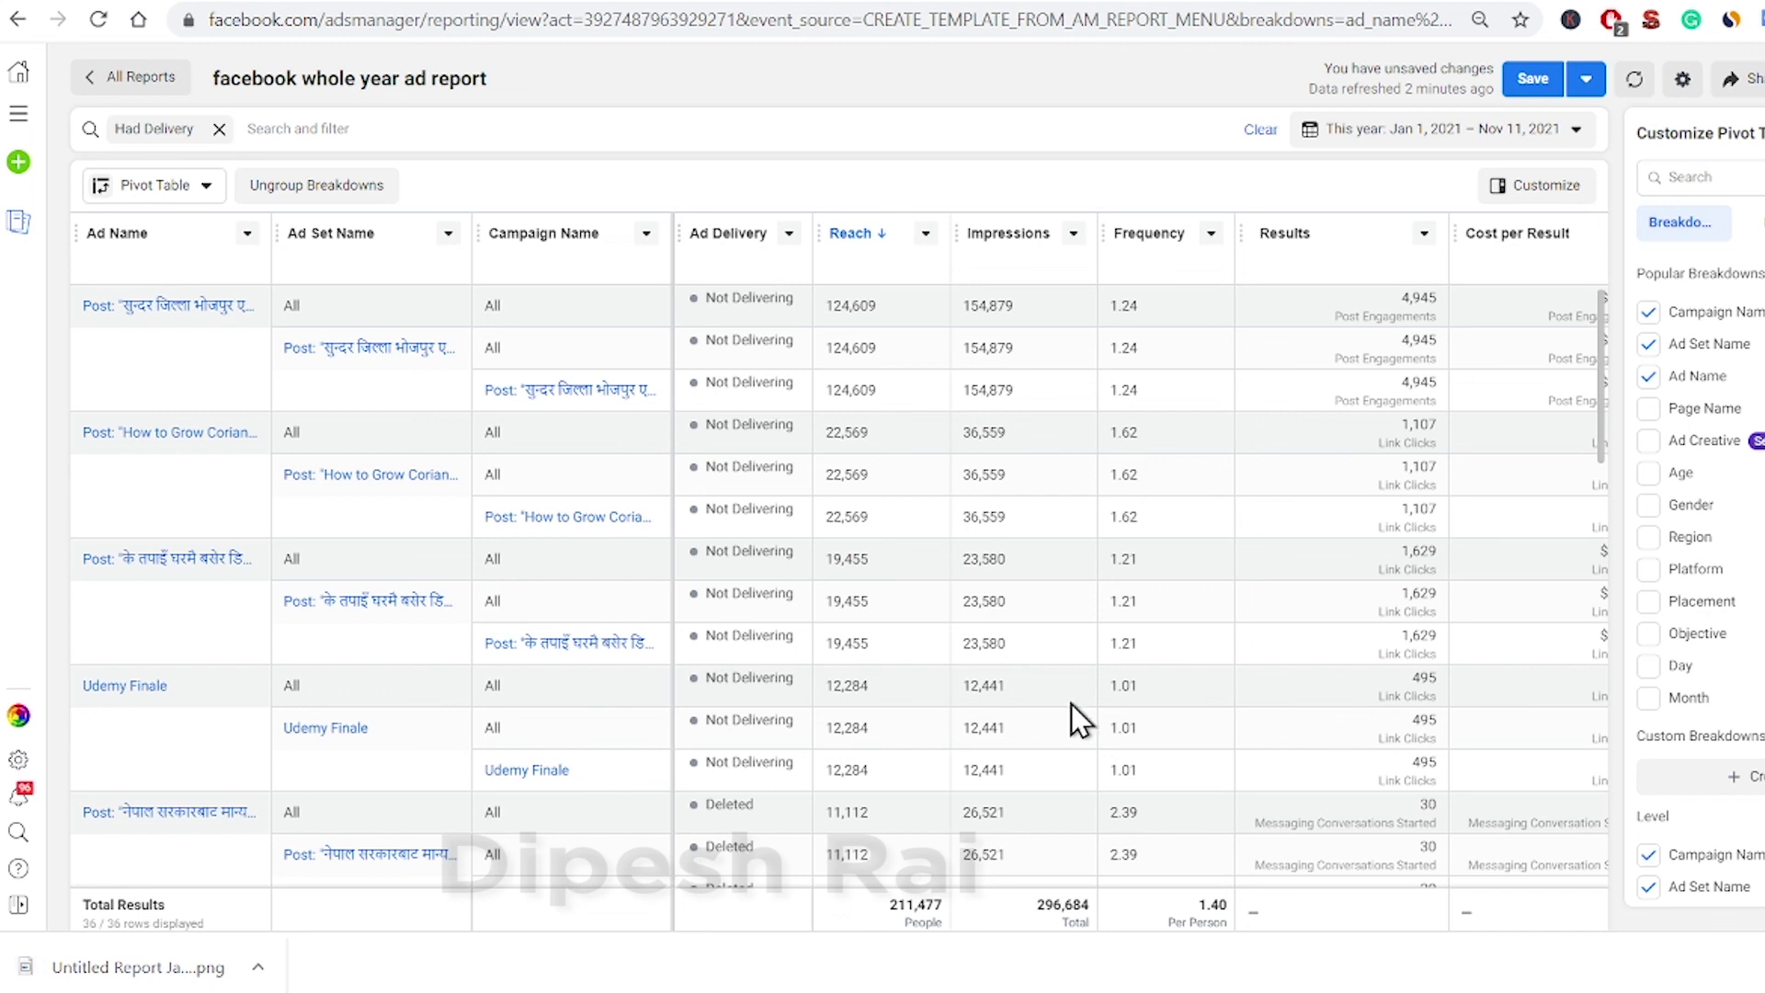
pyautogui.click(143, 978)
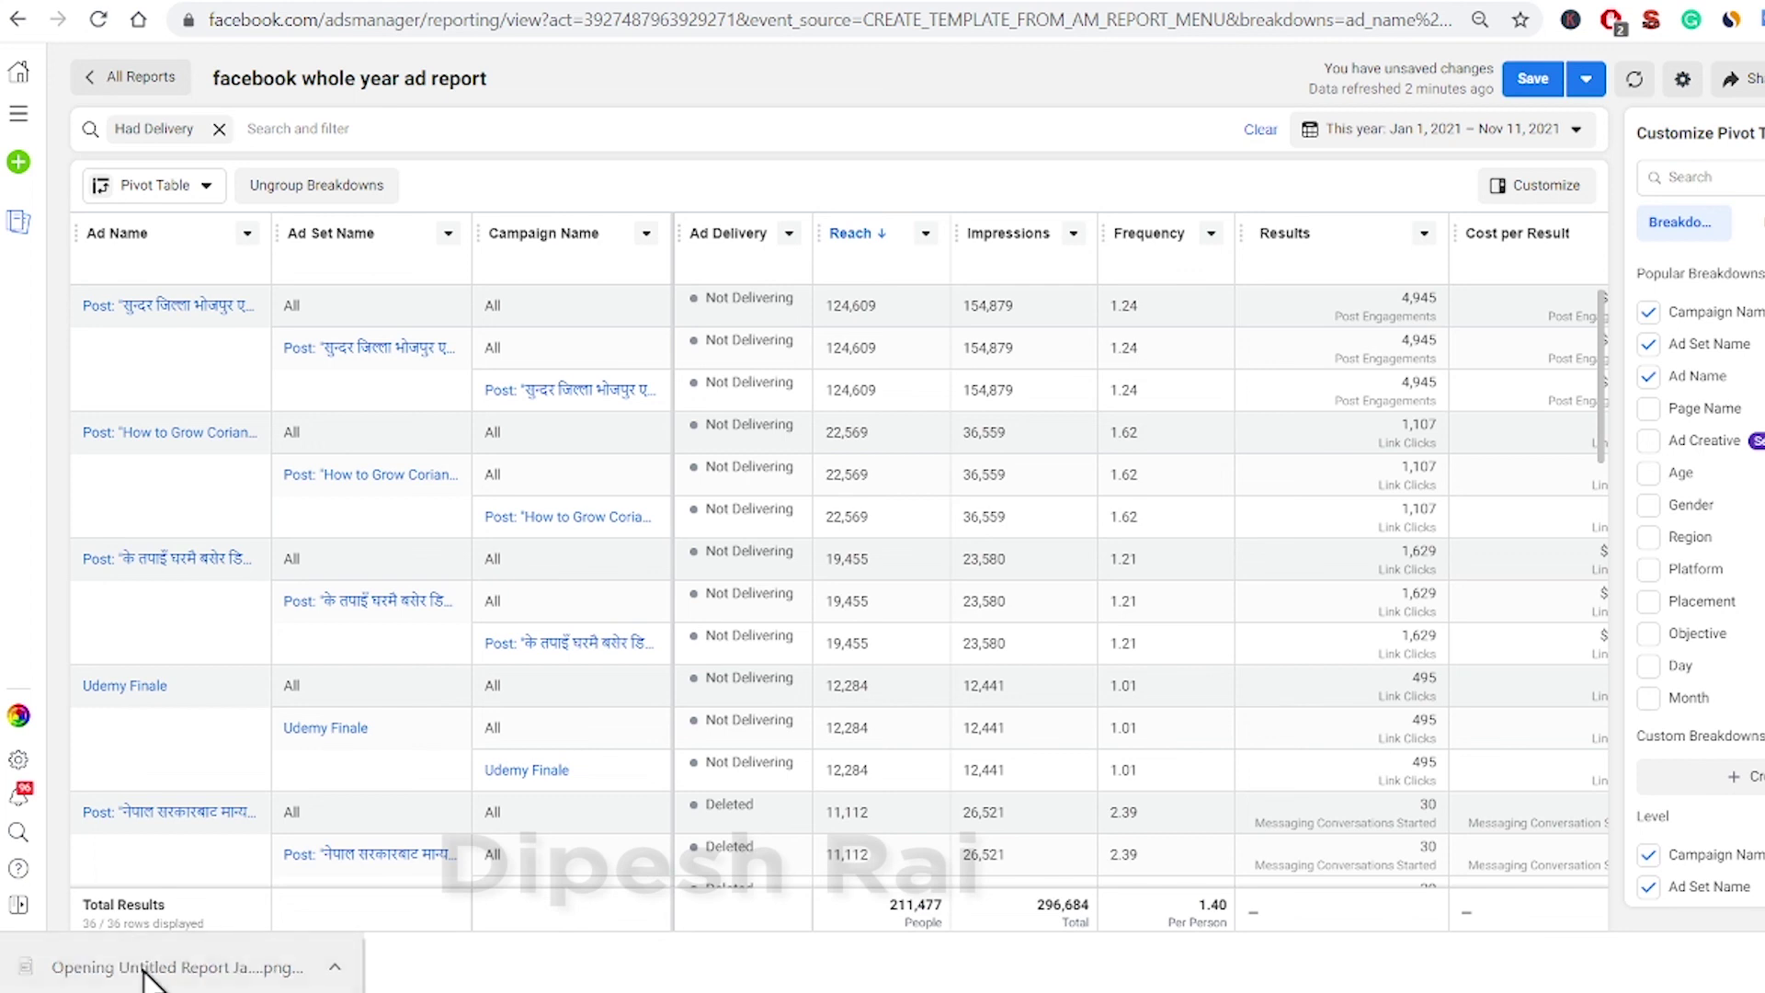